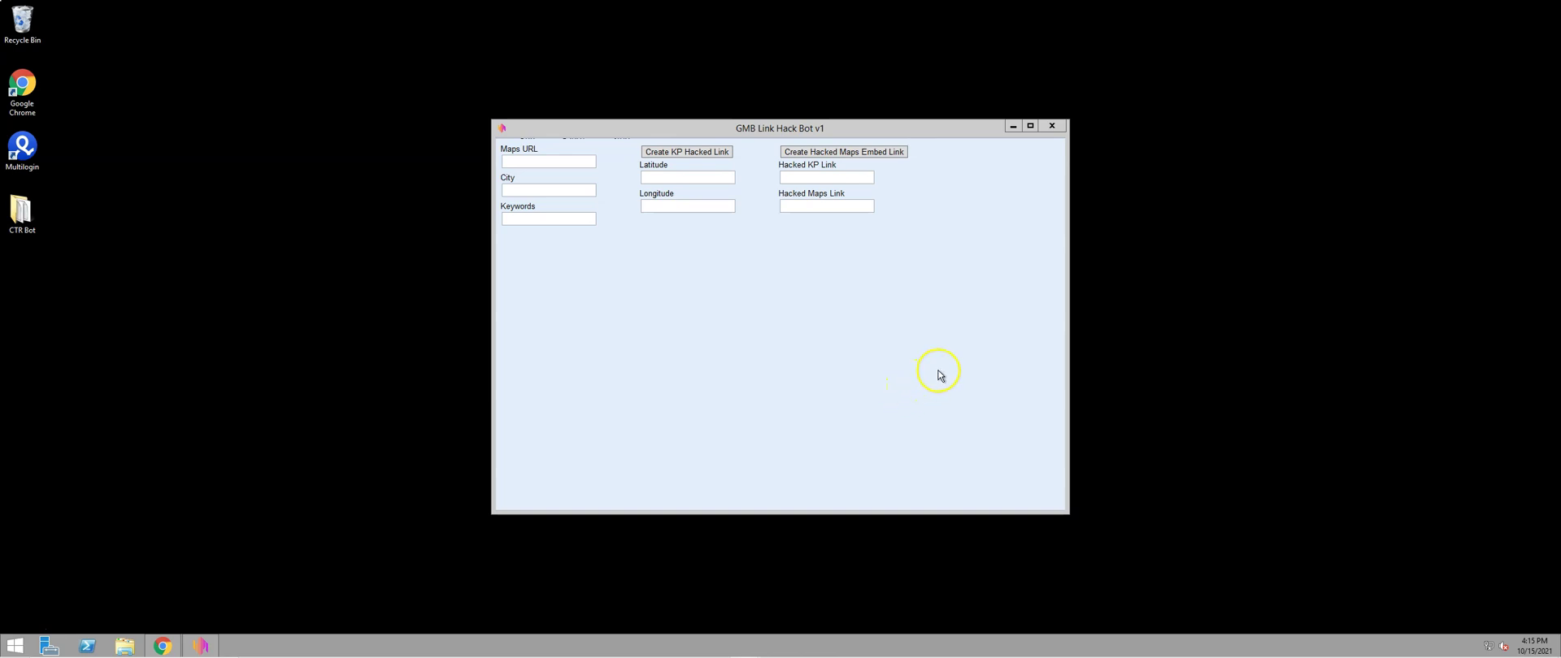
# Switch to Chrome in a maximized window and open the ranked business's Google Maps listing from the geogrid details.
pyautogui.click(163, 649)
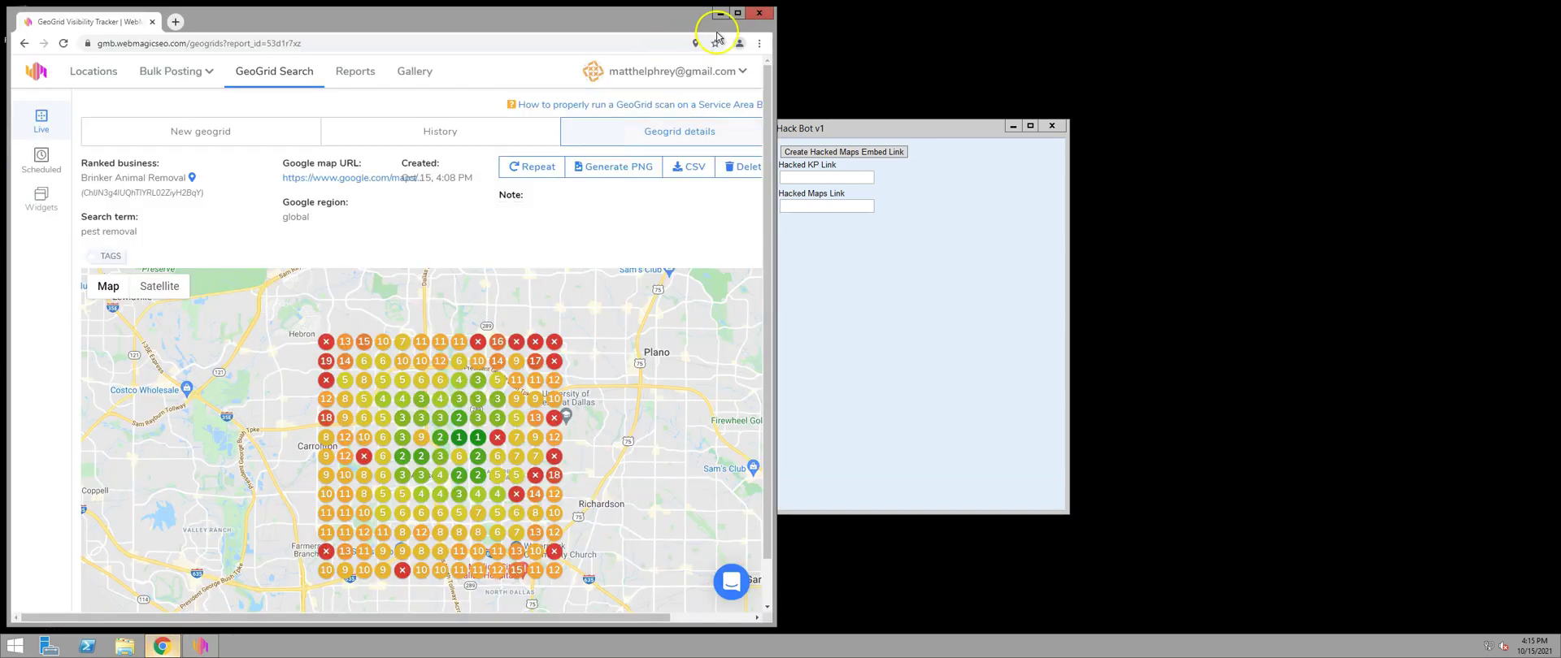
pyautogui.click(738, 17)
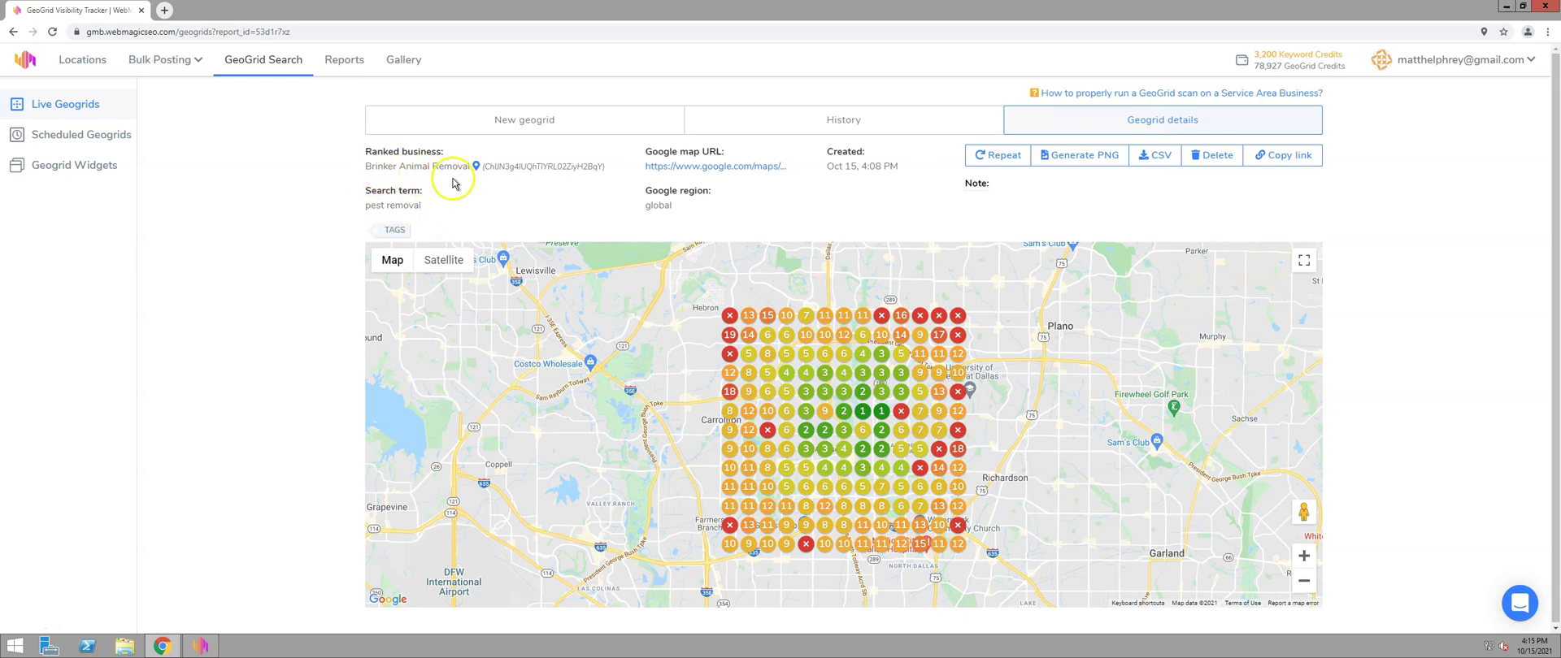
pyautogui.click(700, 167)
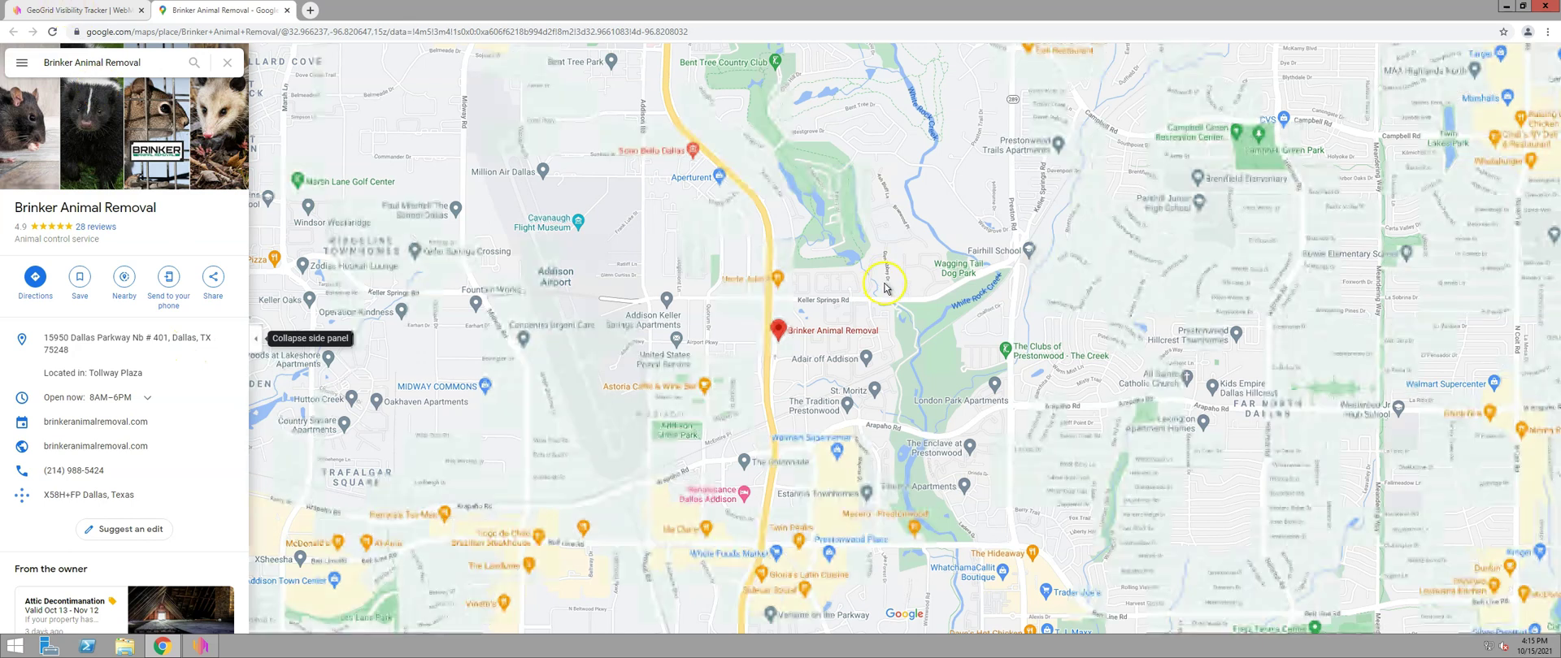
# Examine the business's pest removal rankings across the geogrid report's map, especially around Carrollton.
pyautogui.click(77, 9)
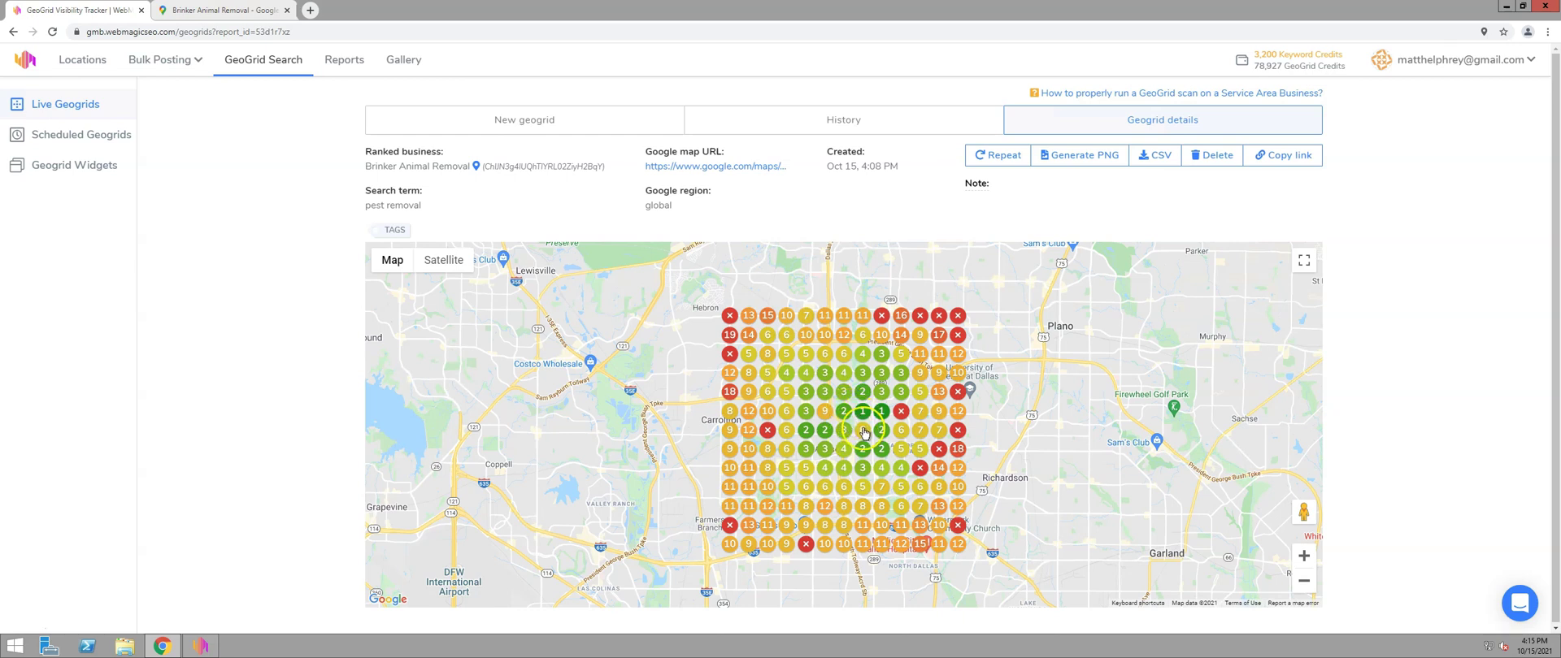
pyautogui.scroll(2, 863, 431)
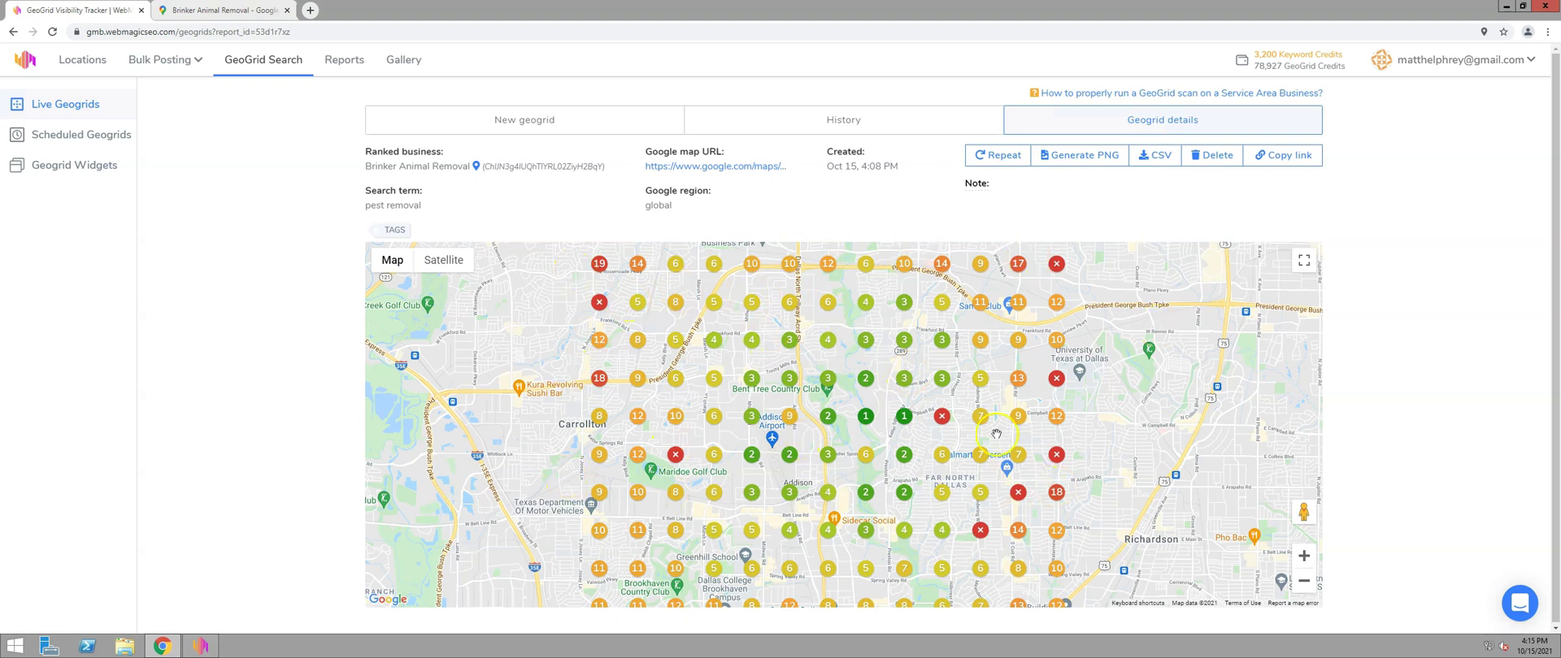
pyautogui.scroll(-2, 825, 467)
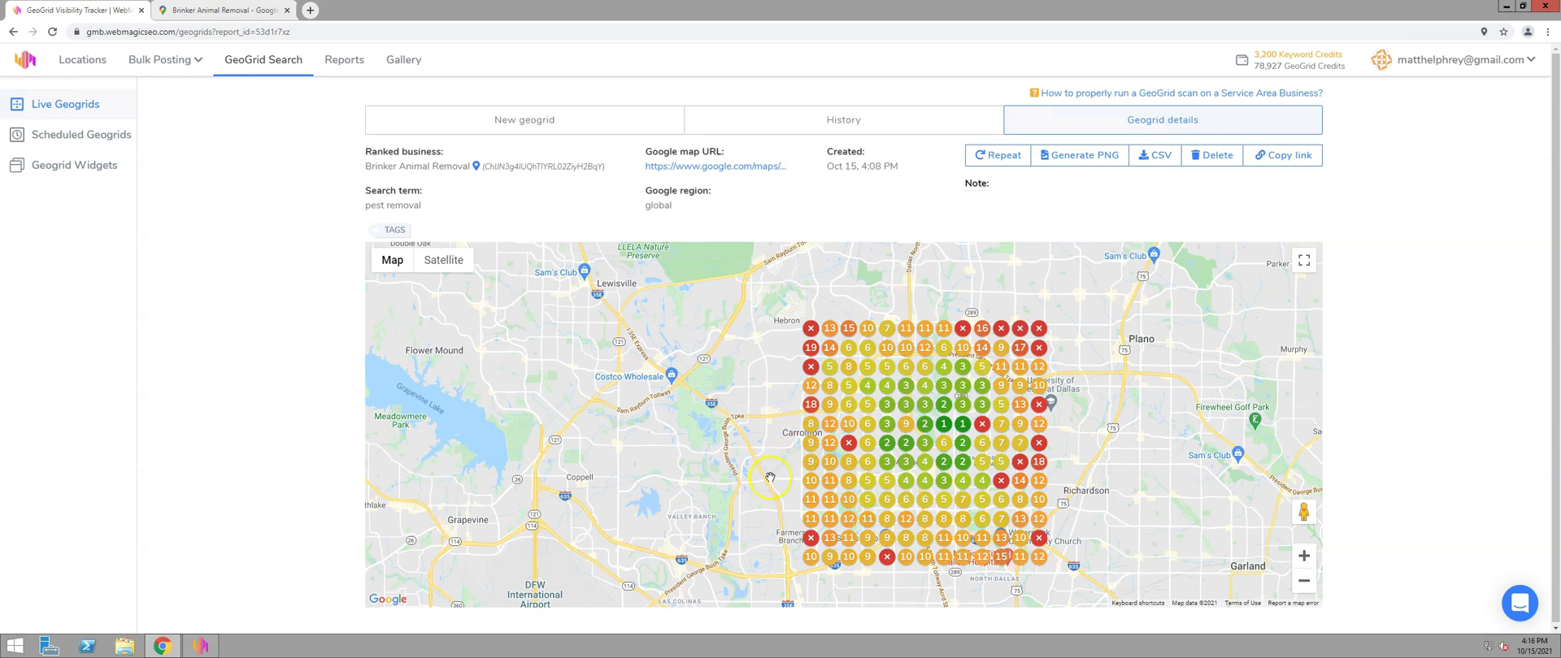
pyautogui.scroll(1, 771, 478)
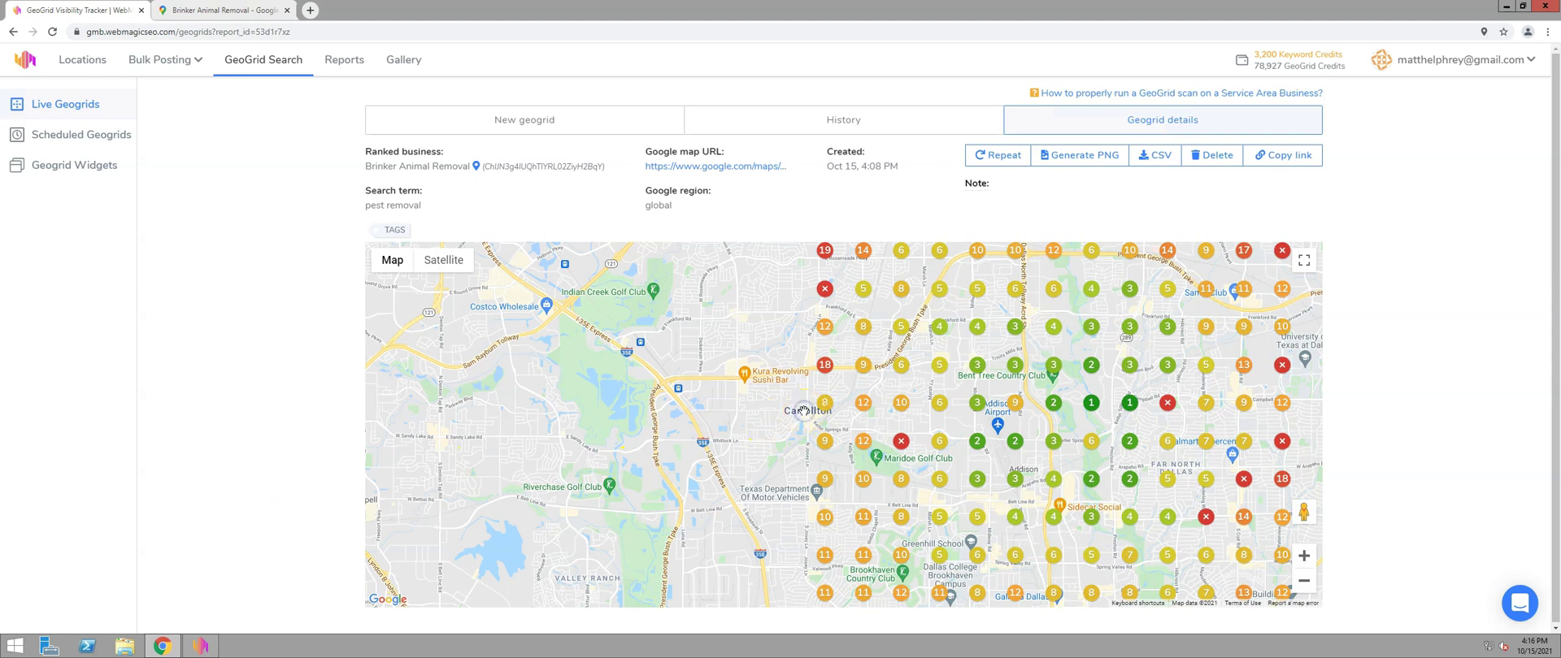
pyautogui.click(200, 645)
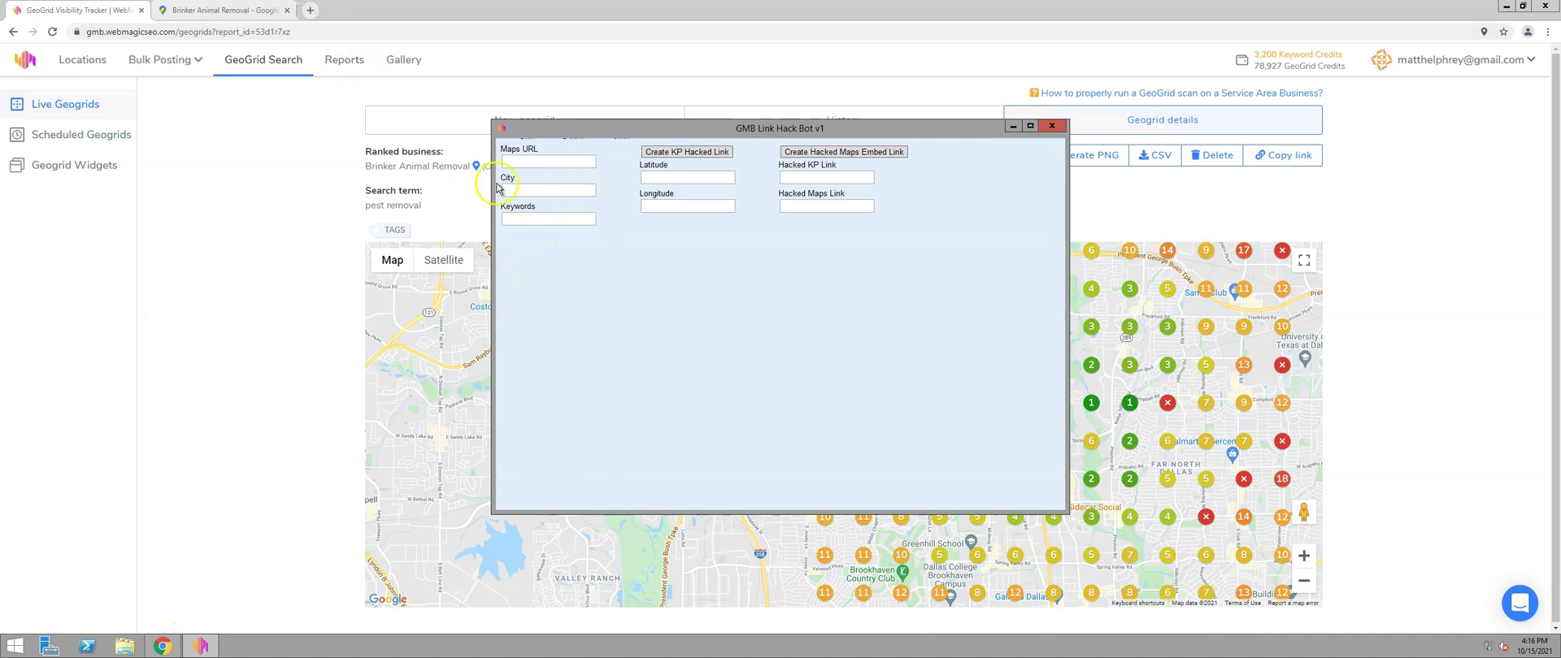
pyautogui.click(325, 102)
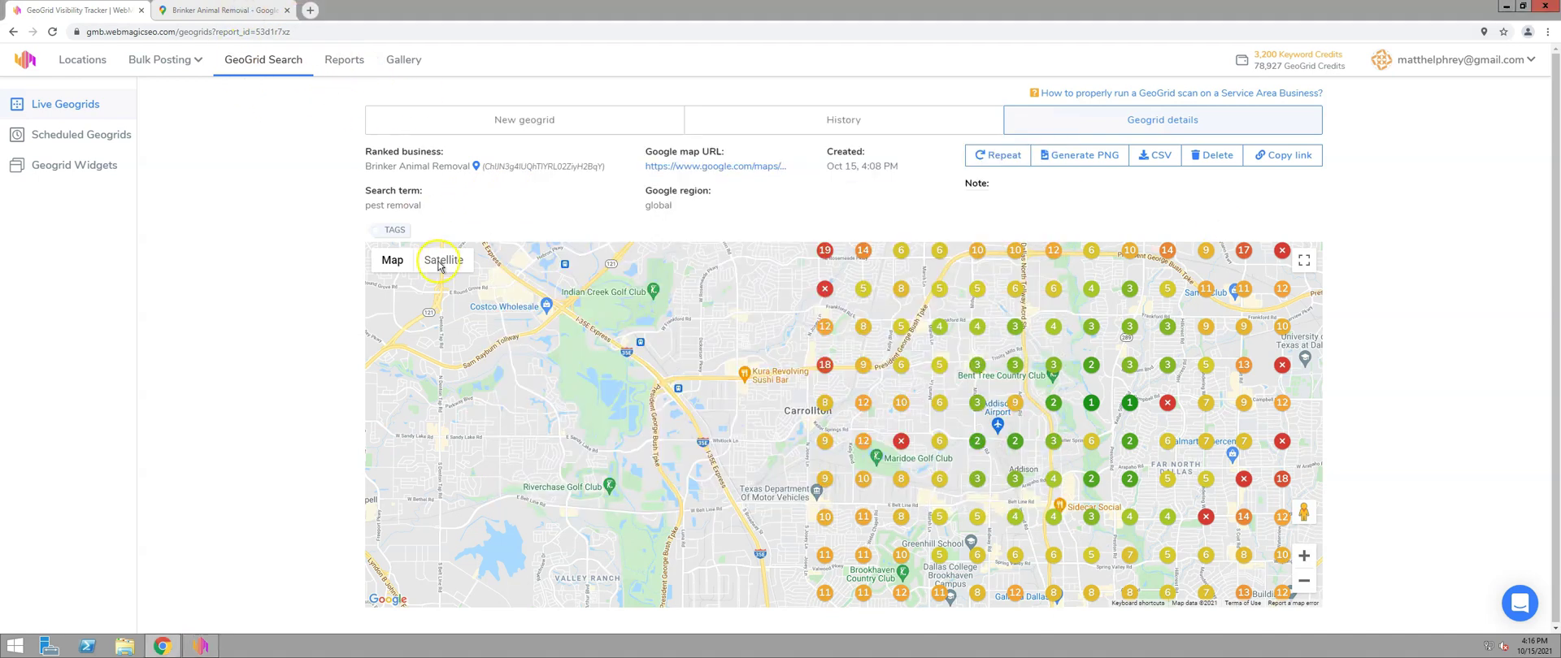
# Copy the share link of Brinker Animal Removal from Google Maps and paste it as the Maps URL in GMB Link Hack Bot.
pyautogui.click(231, 11)
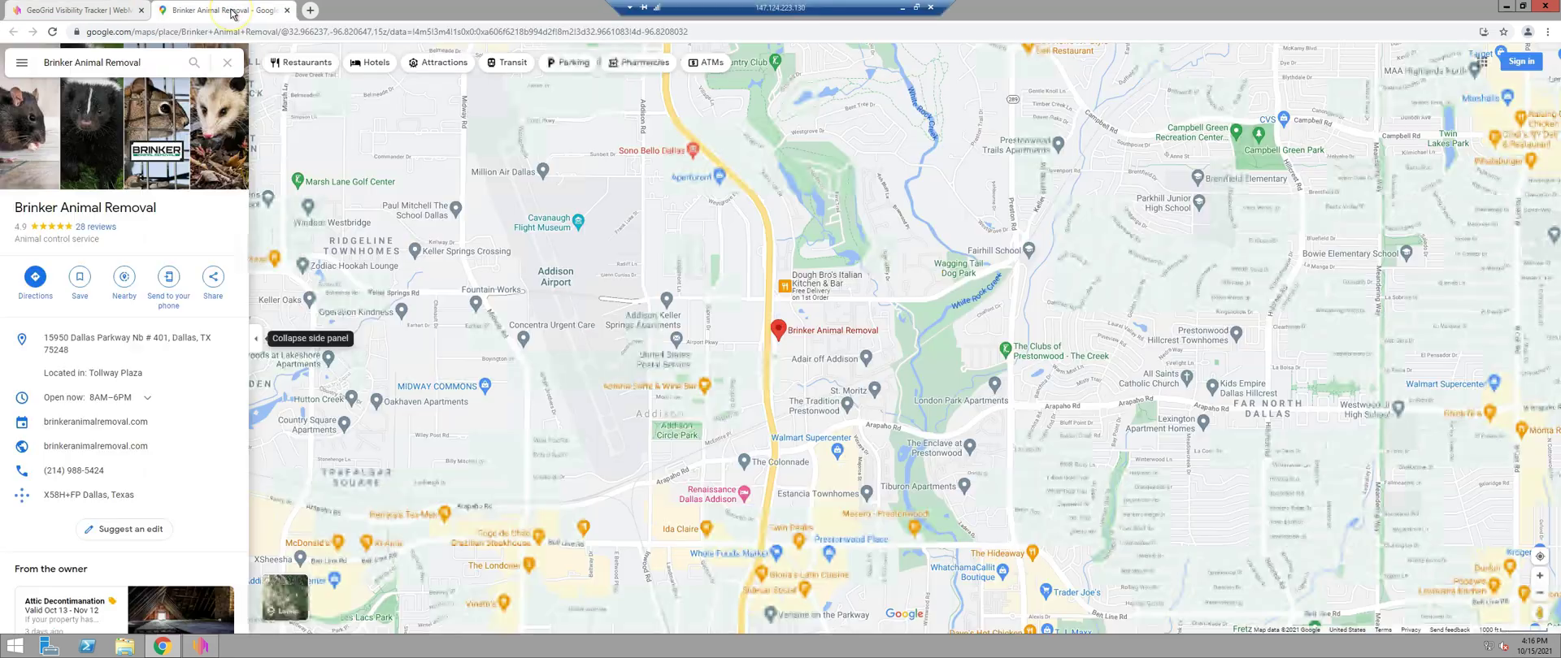
pyautogui.click(213, 279)
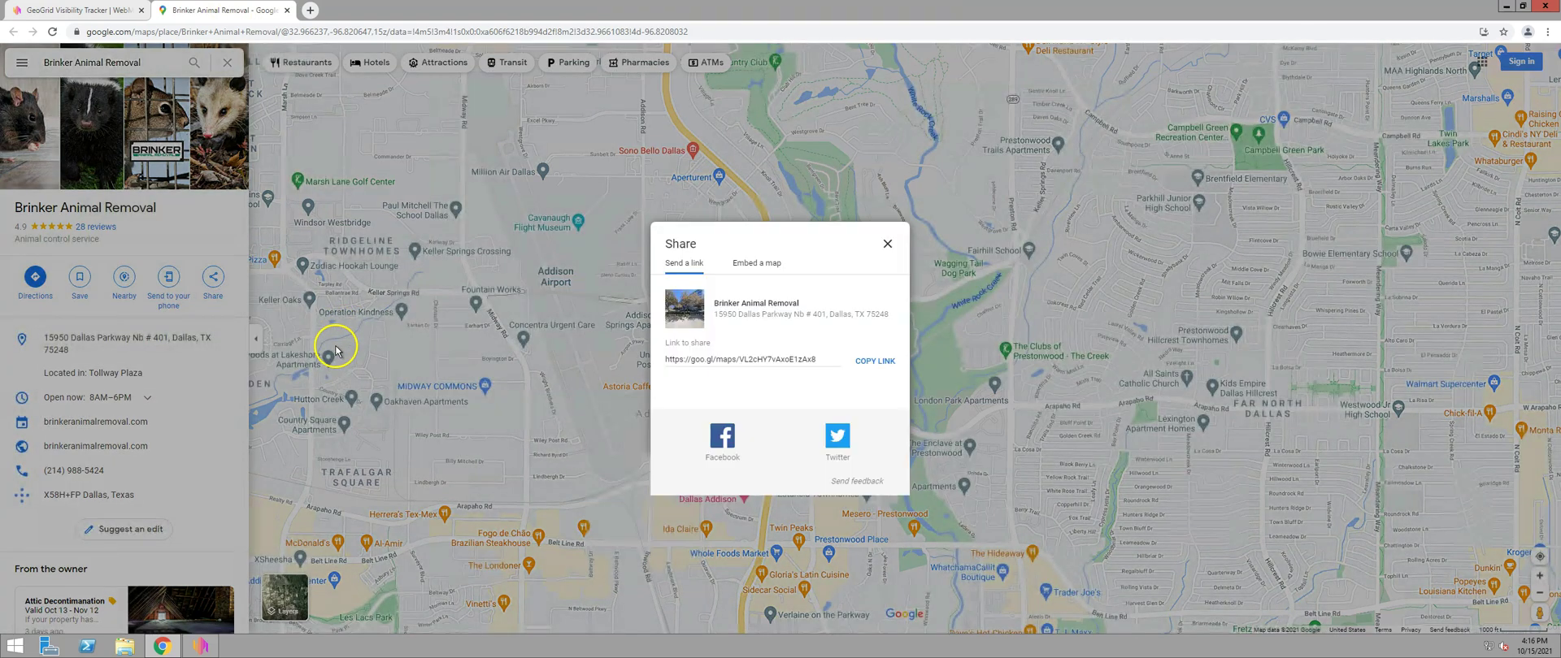
pyautogui.click(875, 363)
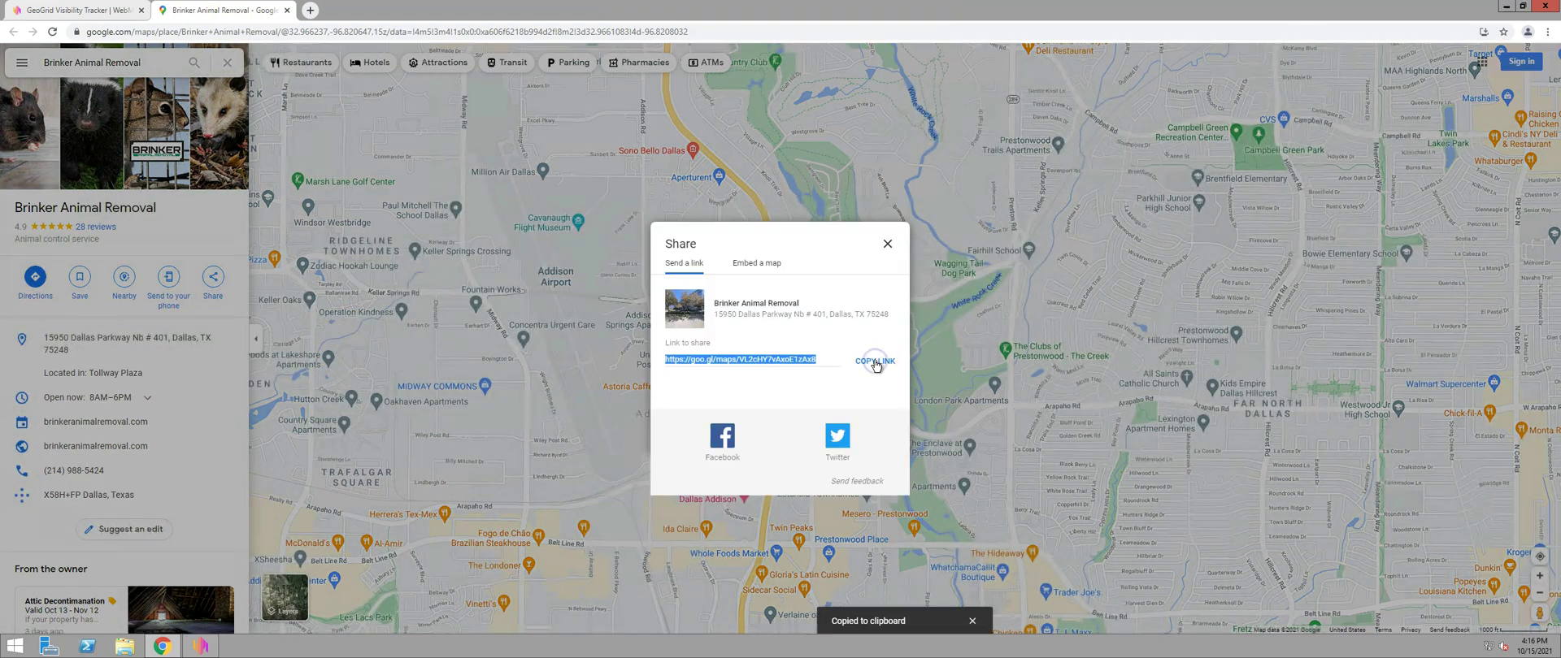
pyautogui.click(200, 646)
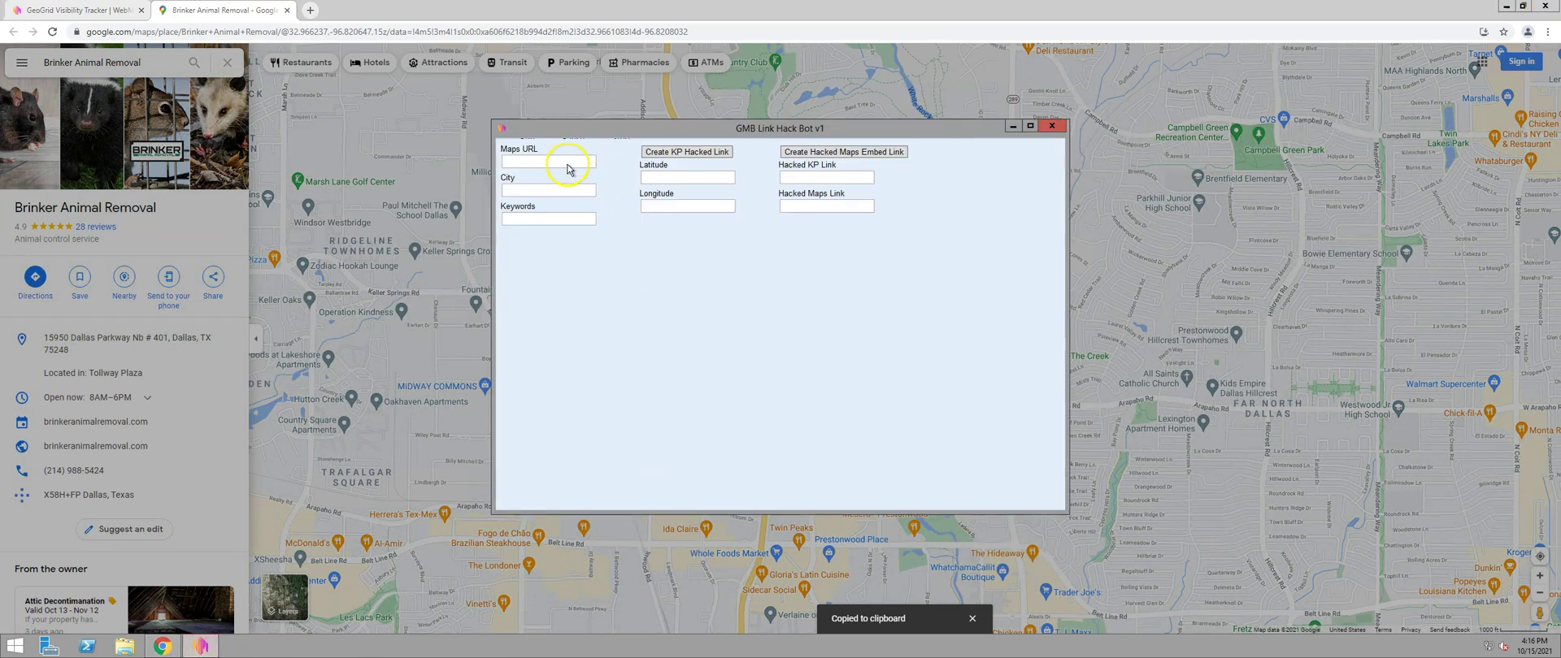
pyautogui.click(569, 164)
pyautogui.hotkey('ctrl', 'v')
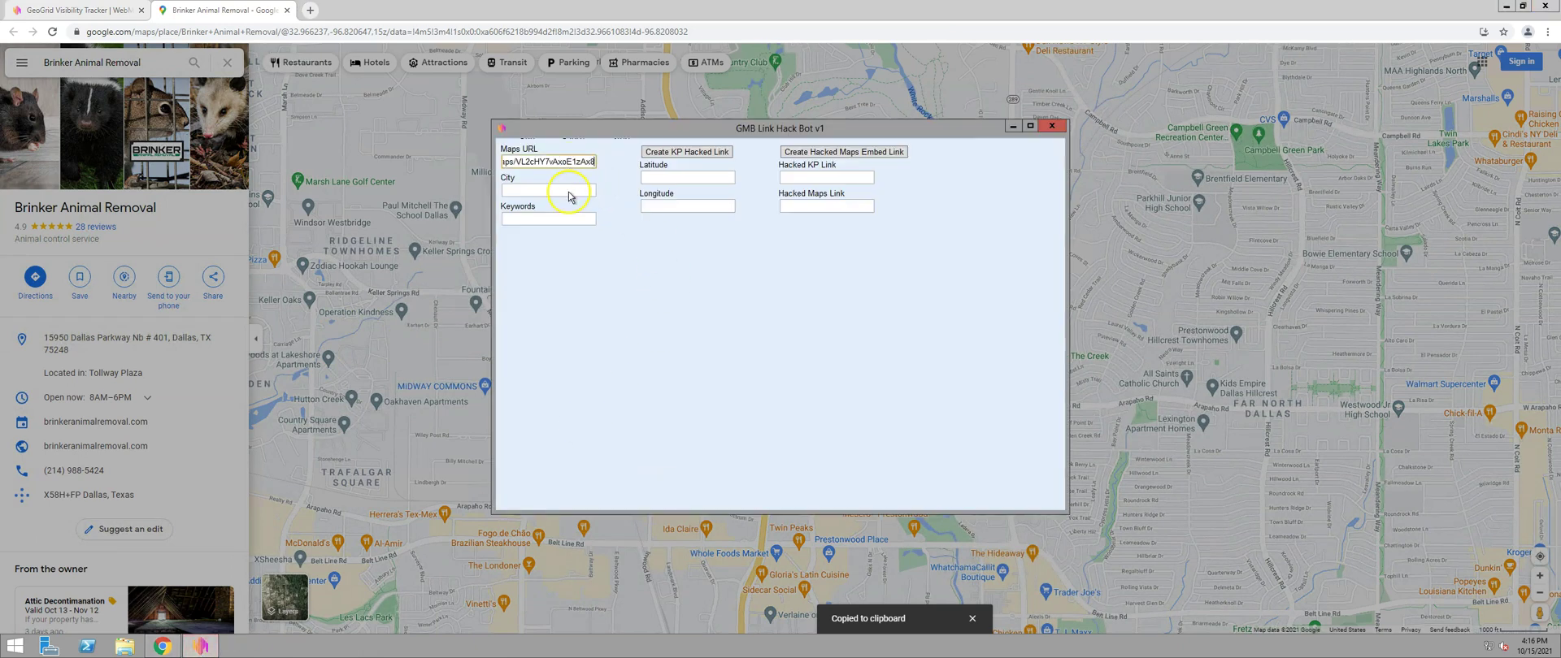
# Fill in the city as Carrolloton TX and the keywords as pest removal, and try to create the KP hacked link.
pyautogui.click(563, 195)
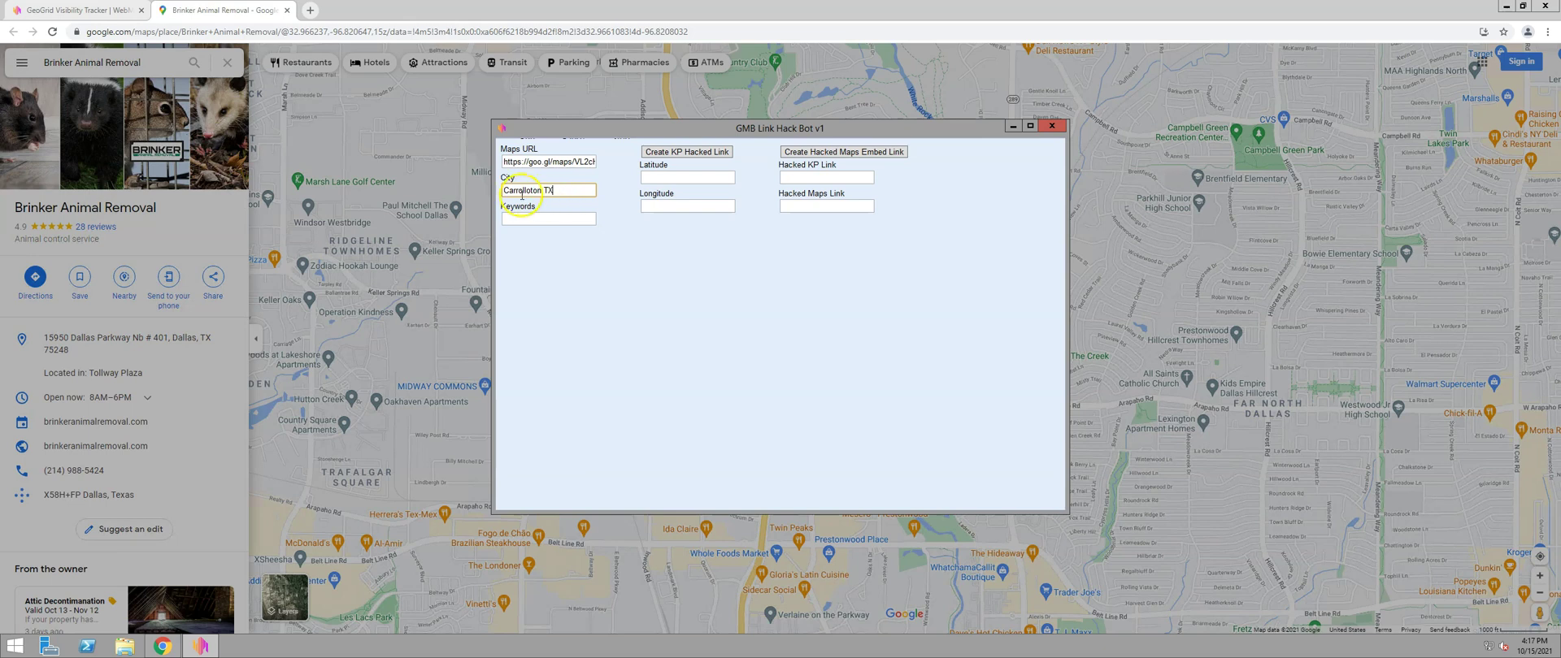
pyautogui.click(561, 221)
pyautogui.click(104, 11)
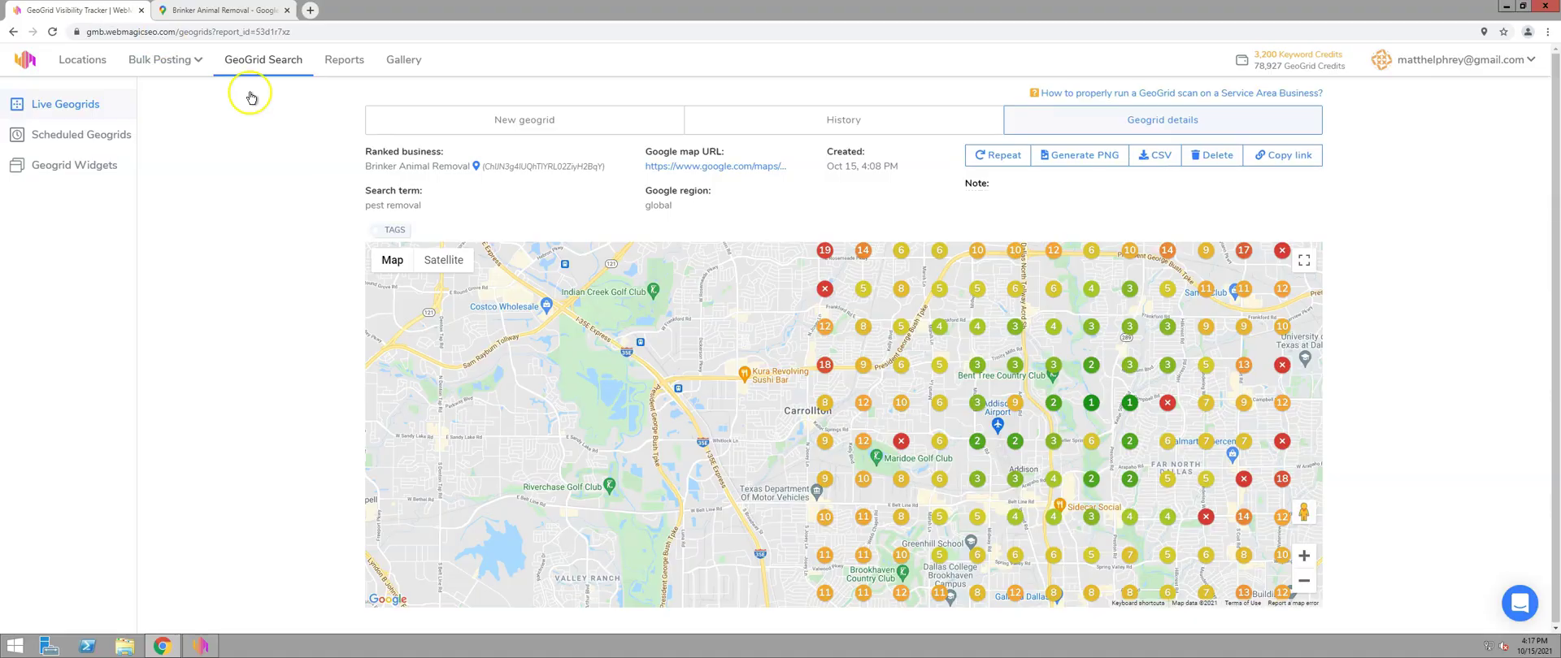
pyautogui.click(200, 646)
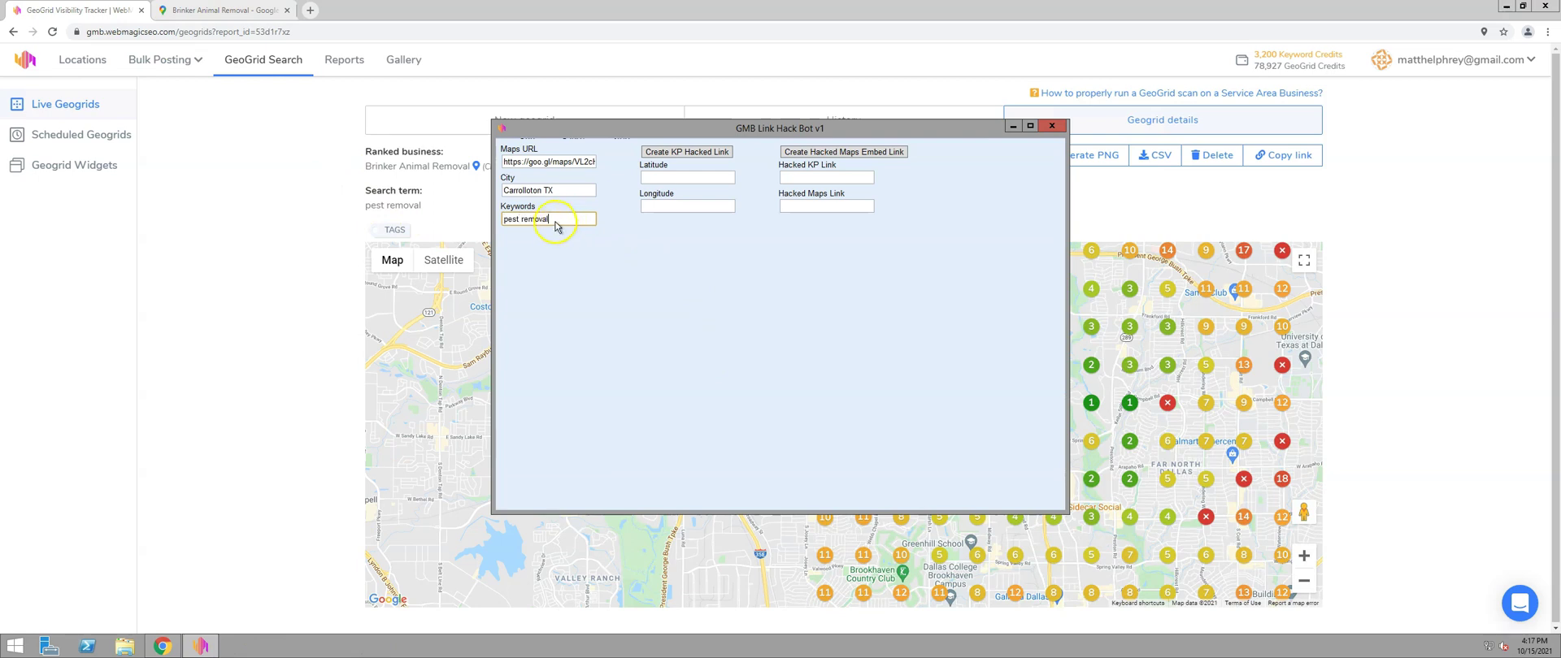
pyautogui.click(678, 154)
pyautogui.click(533, 212)
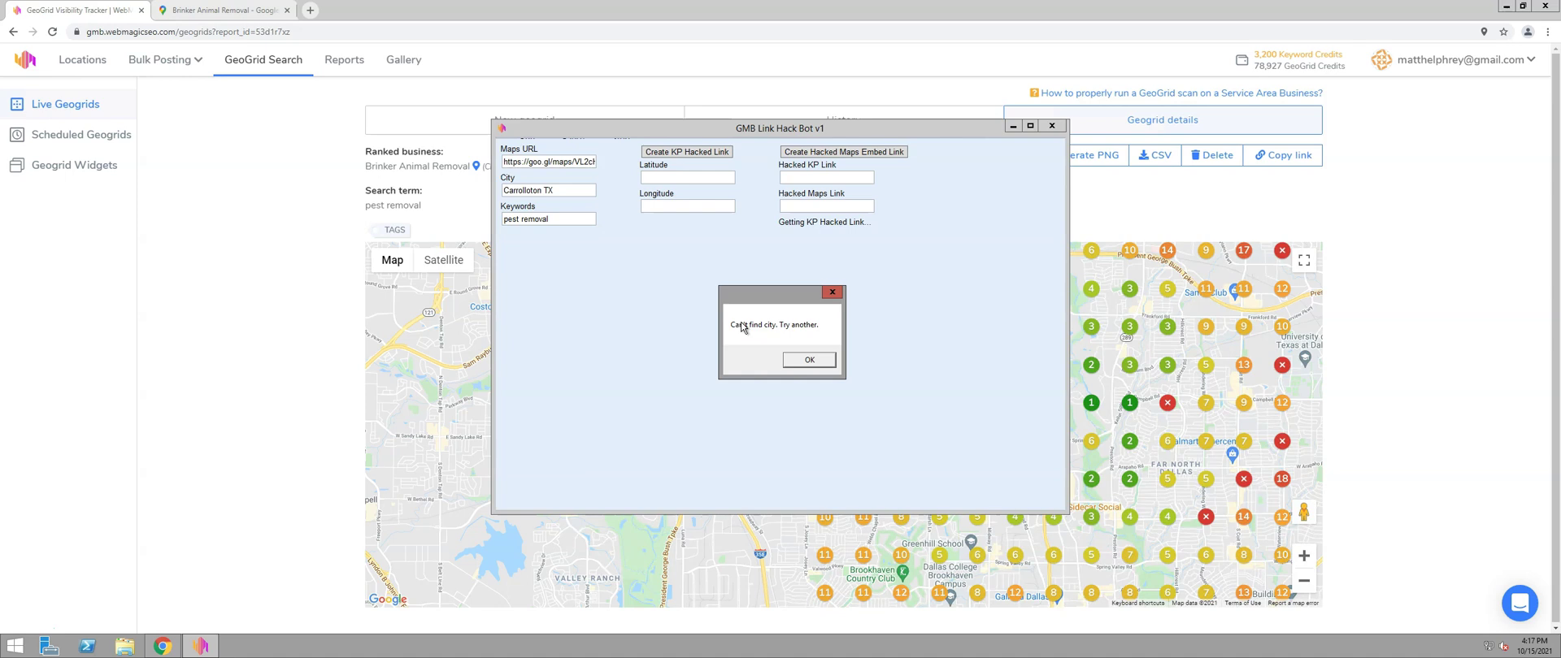
pyautogui.click(808, 367)
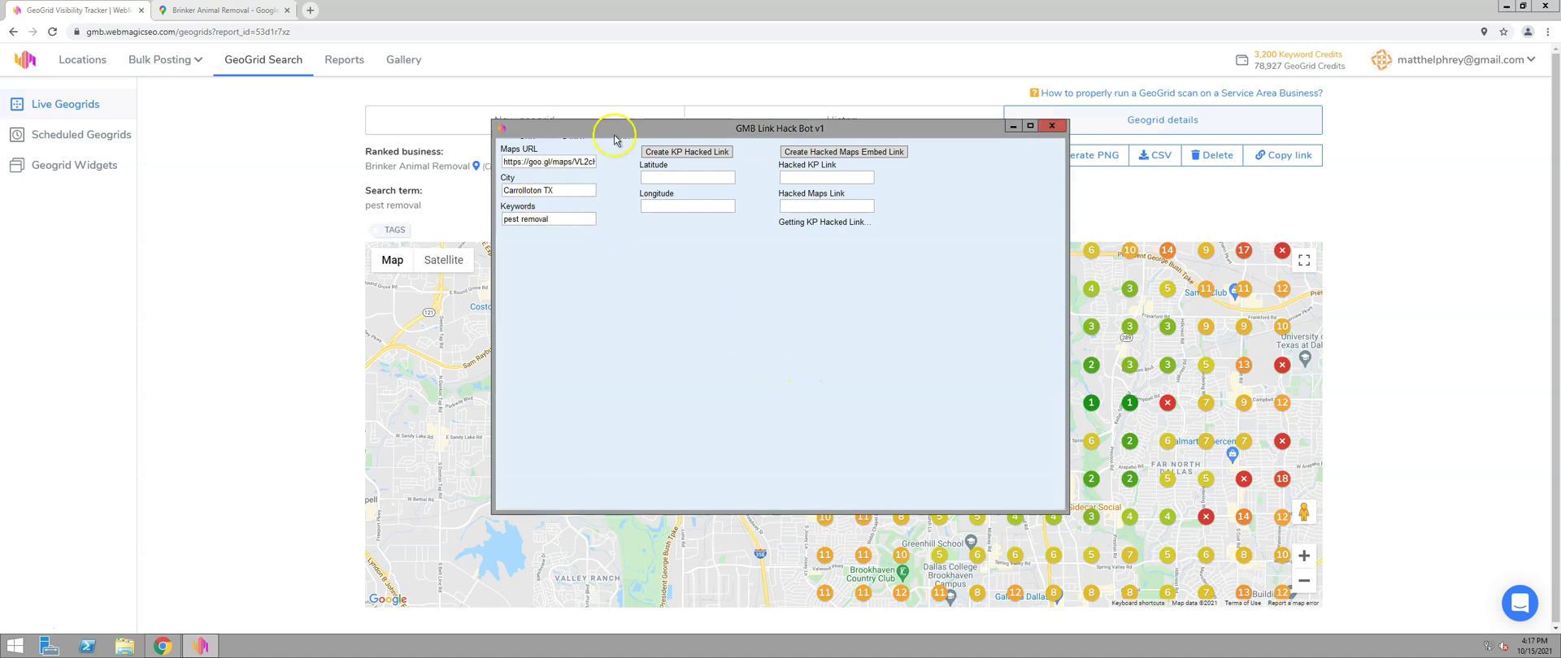
# Correct the city to Carrollton TX and create the KP hacked link again.
pyautogui.moveTo(729, 130); pyautogui.dragTo(1028, 135)
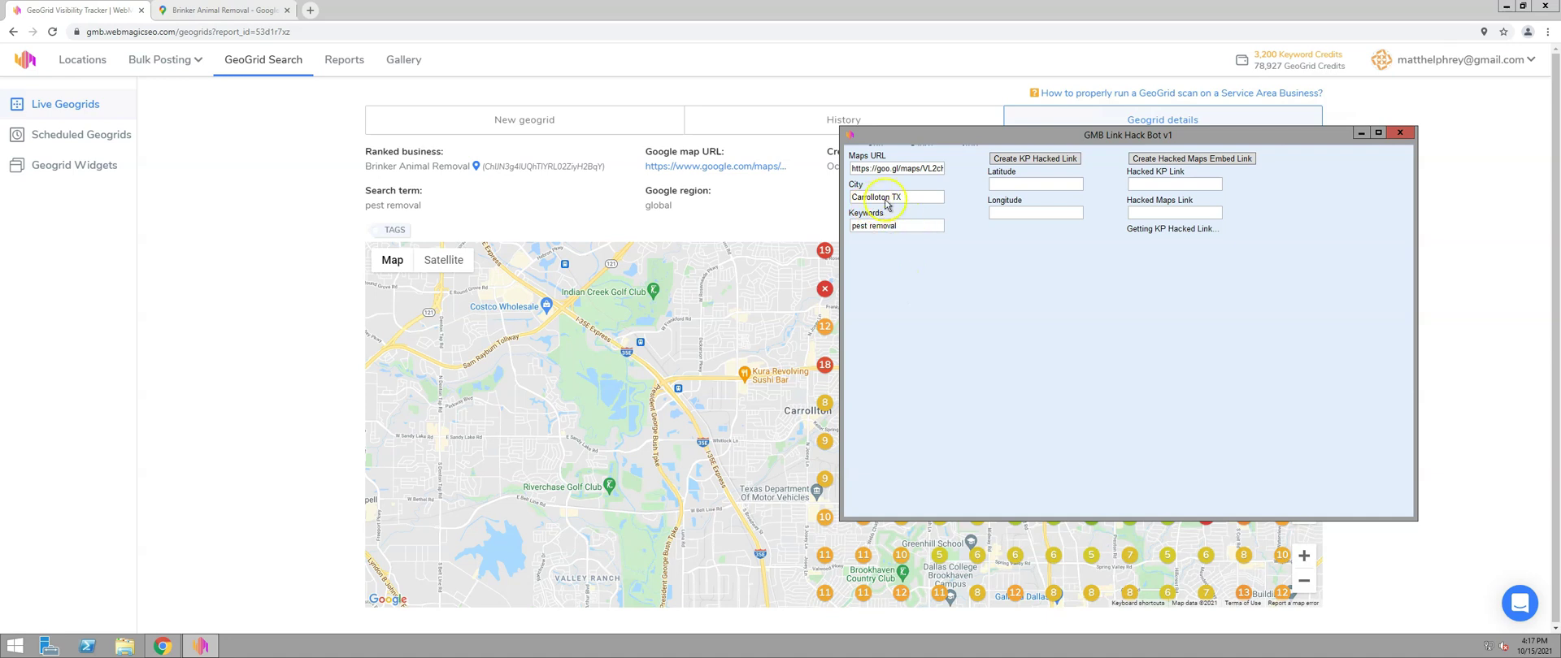
pyautogui.click(878, 198)
pyautogui.click(1031, 158)
pyautogui.moveTo(1096, 139); pyautogui.dragTo(756, 142)
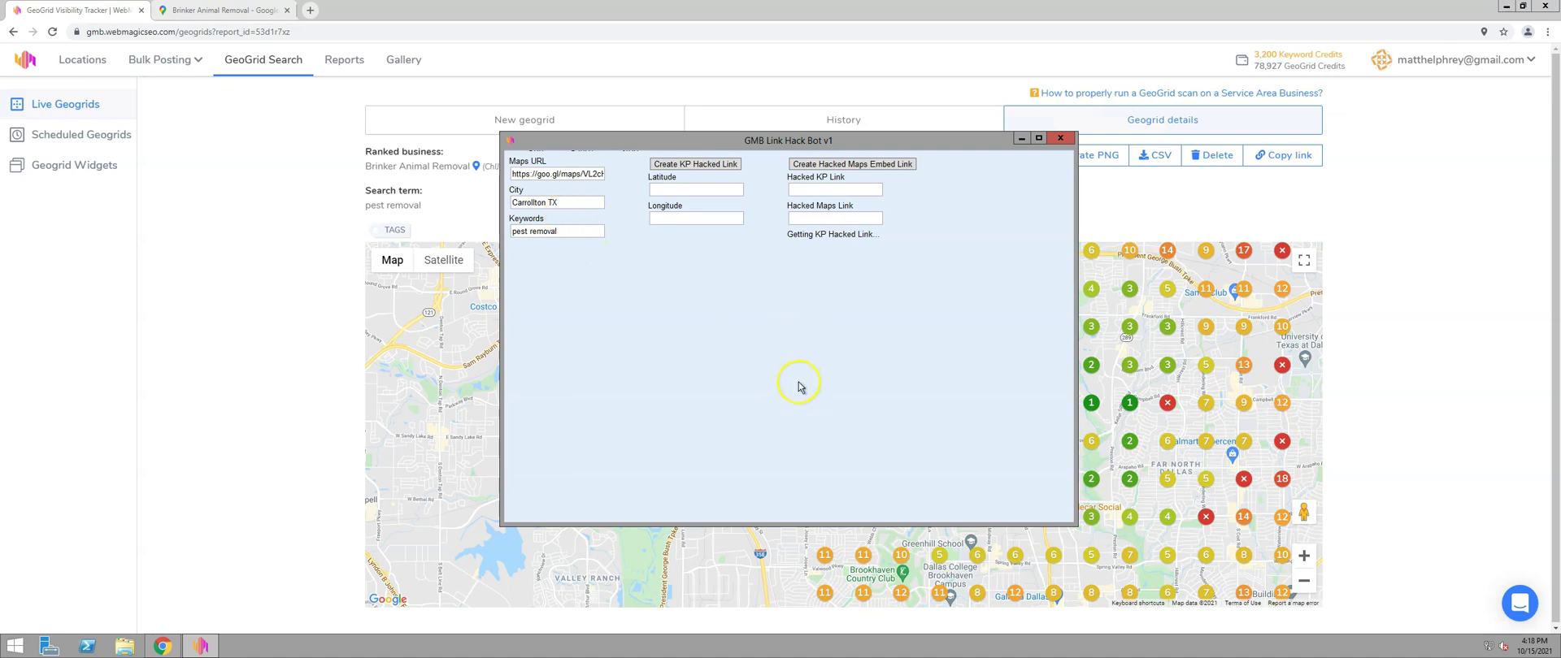
# Copy the hacked KP link, open it in a new Chrome tab and inspect the ID and keyword parts of its URL.
pyautogui.click(829, 191)
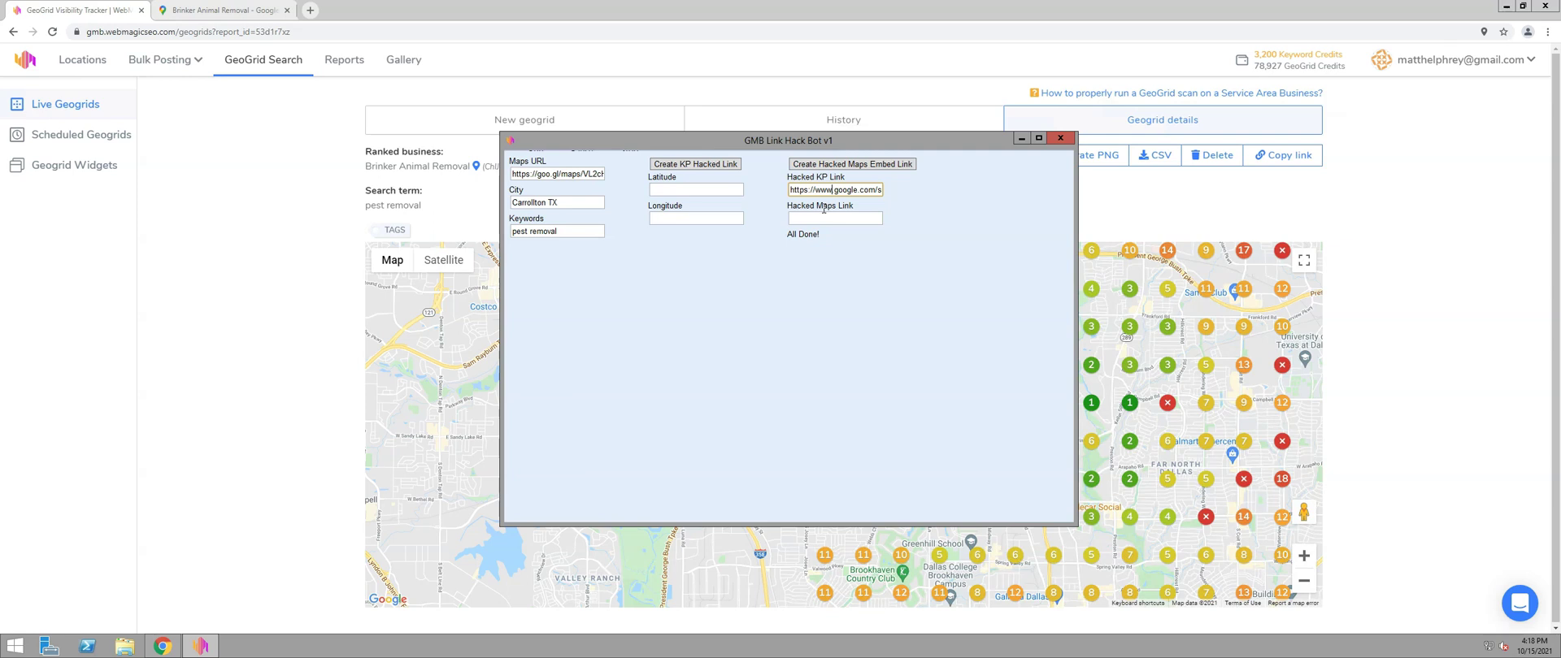
pyautogui.hotkey('ctrl', 'a')
pyautogui.click(310, 9)
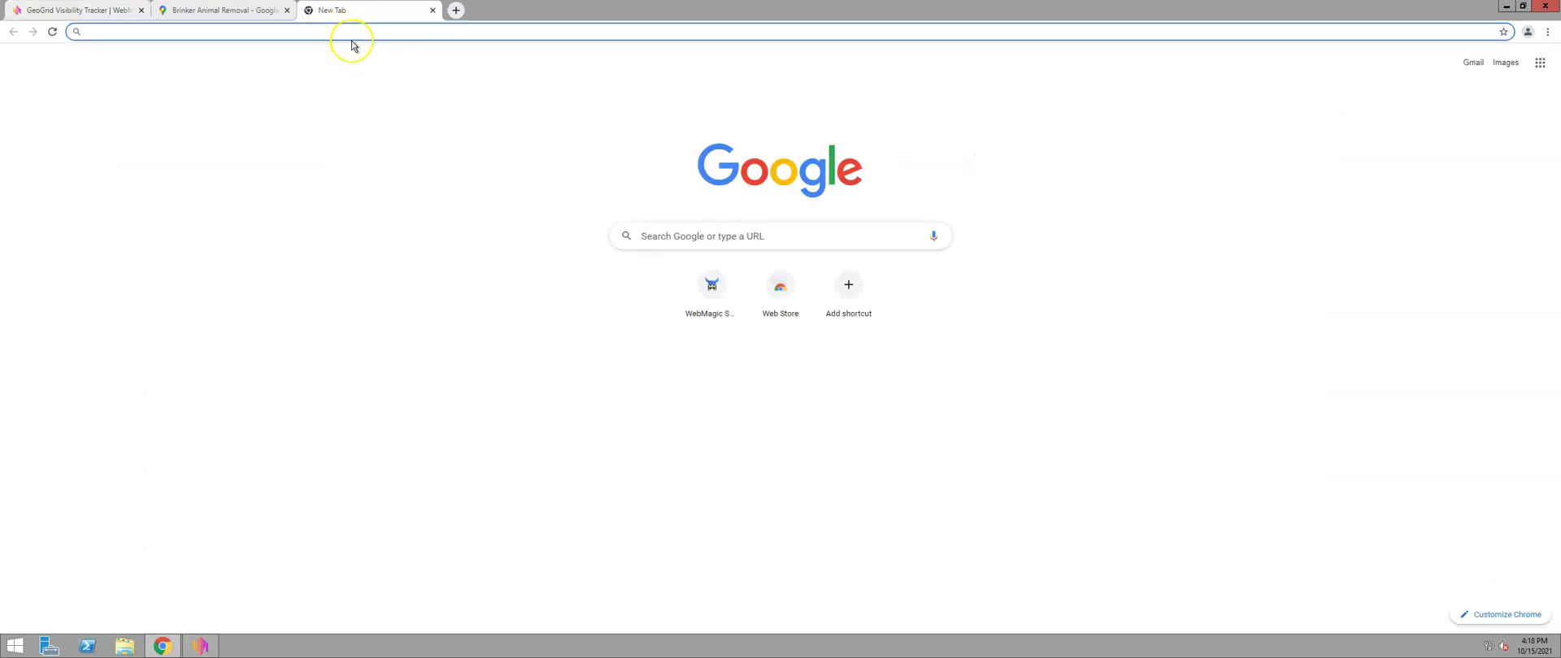
pyautogui.hotkey('ctrl', 'v')
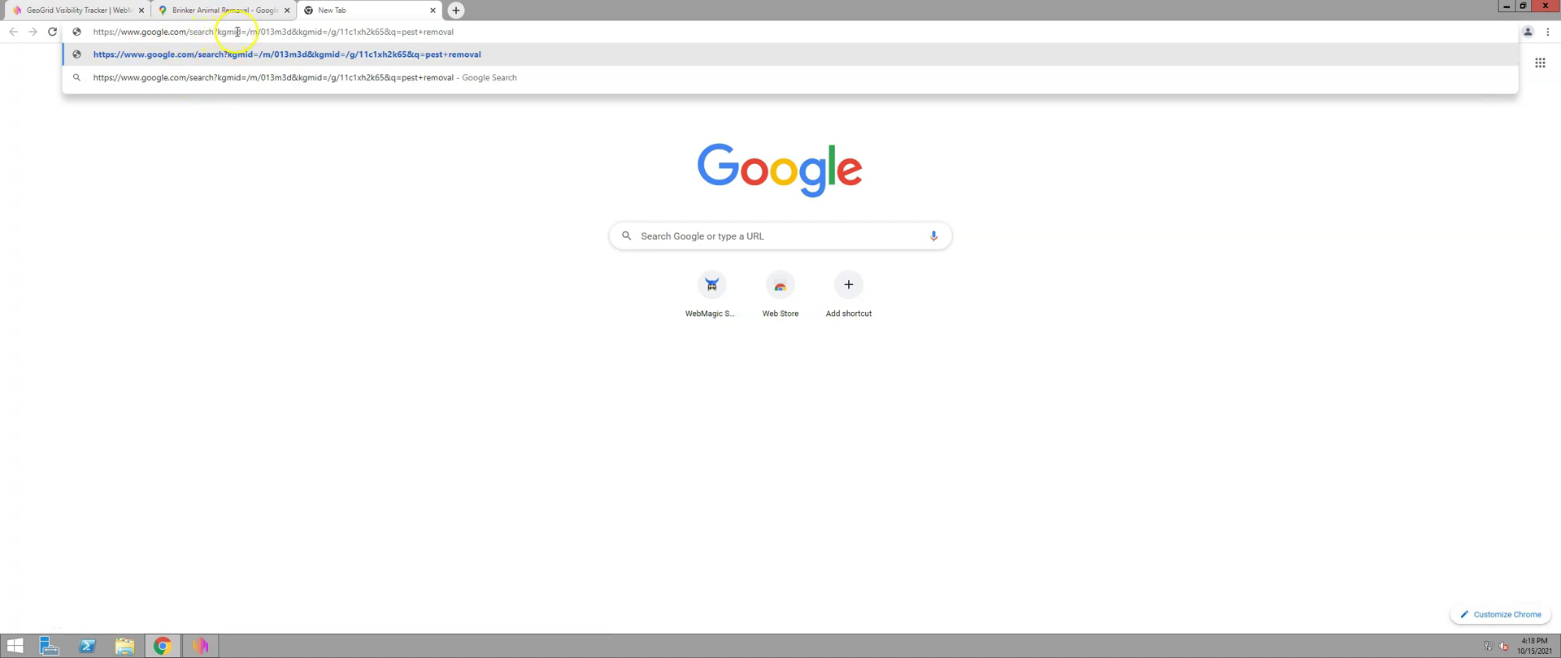
pyautogui.doubleClick(273, 31)
pyautogui.moveTo(330, 32); pyautogui.dragTo(378, 32)
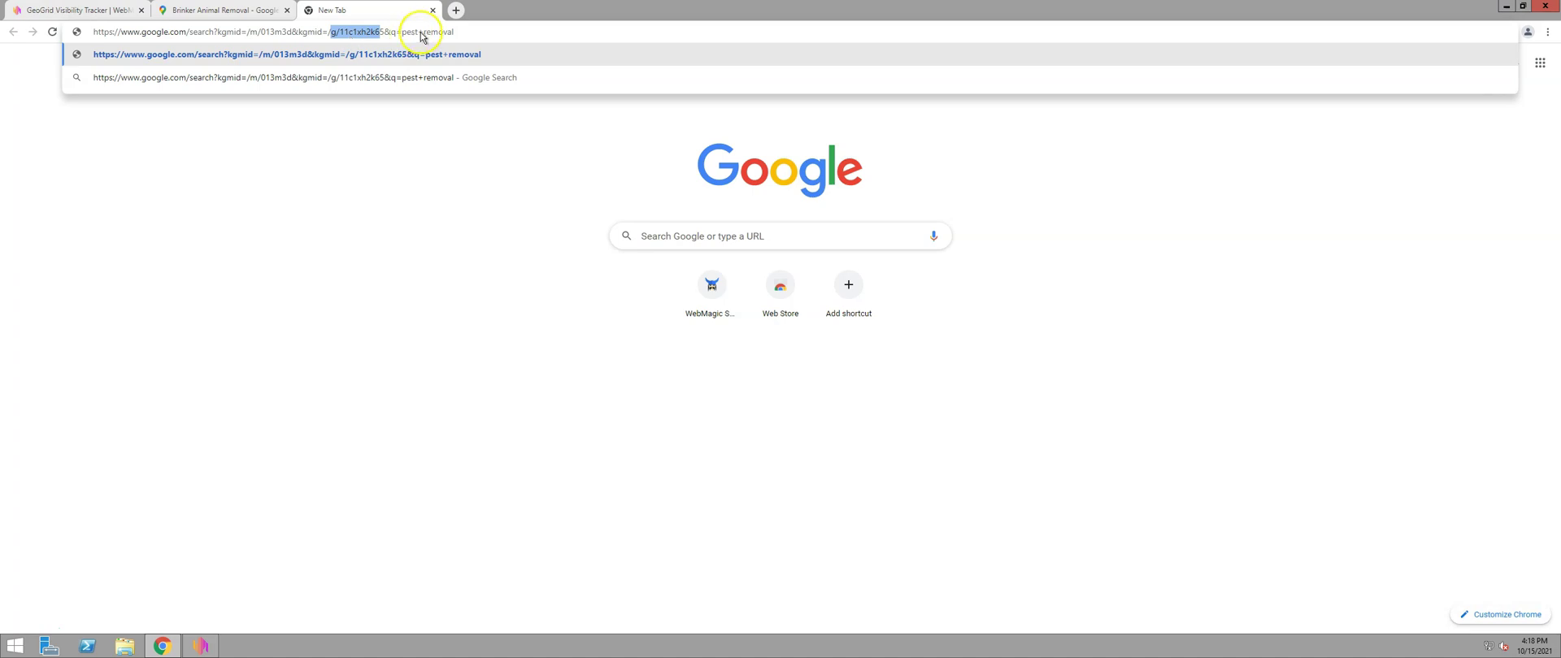
pyautogui.click(392, 32)
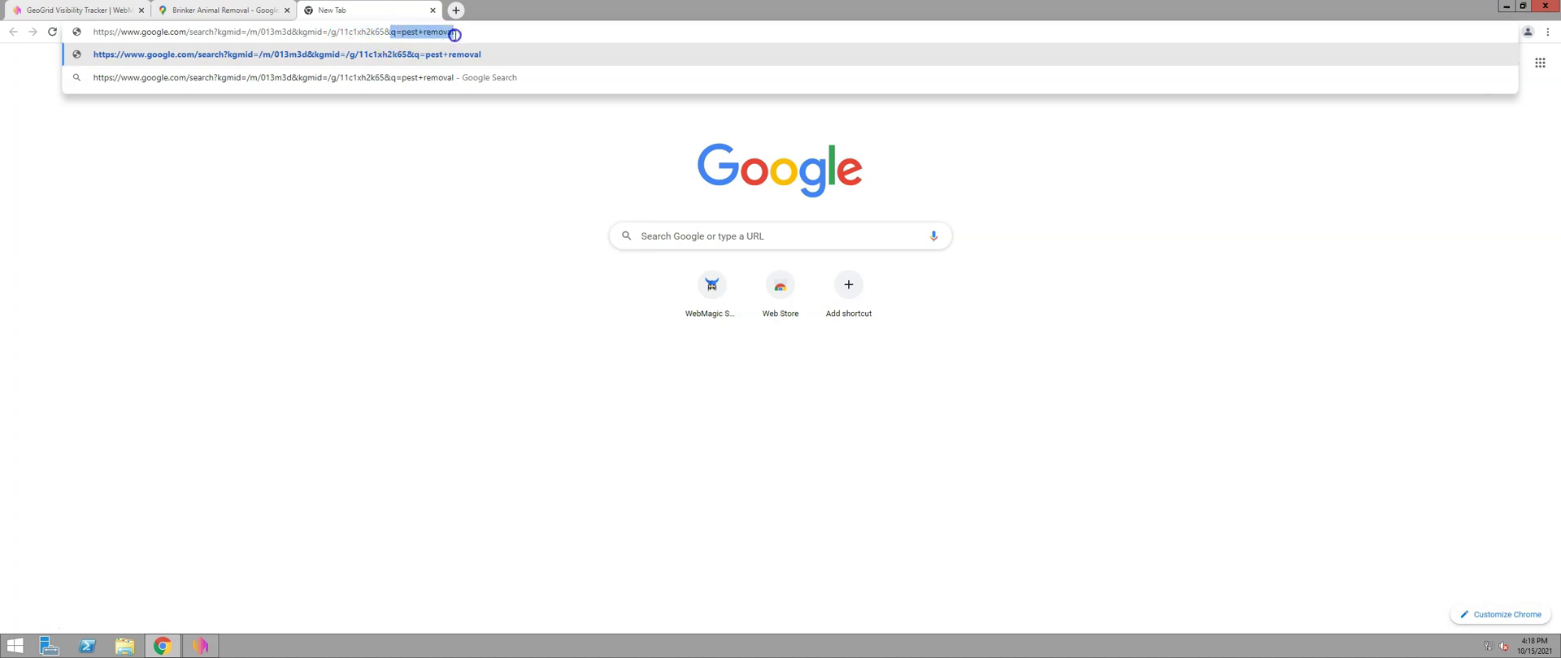
pyautogui.press('Return')
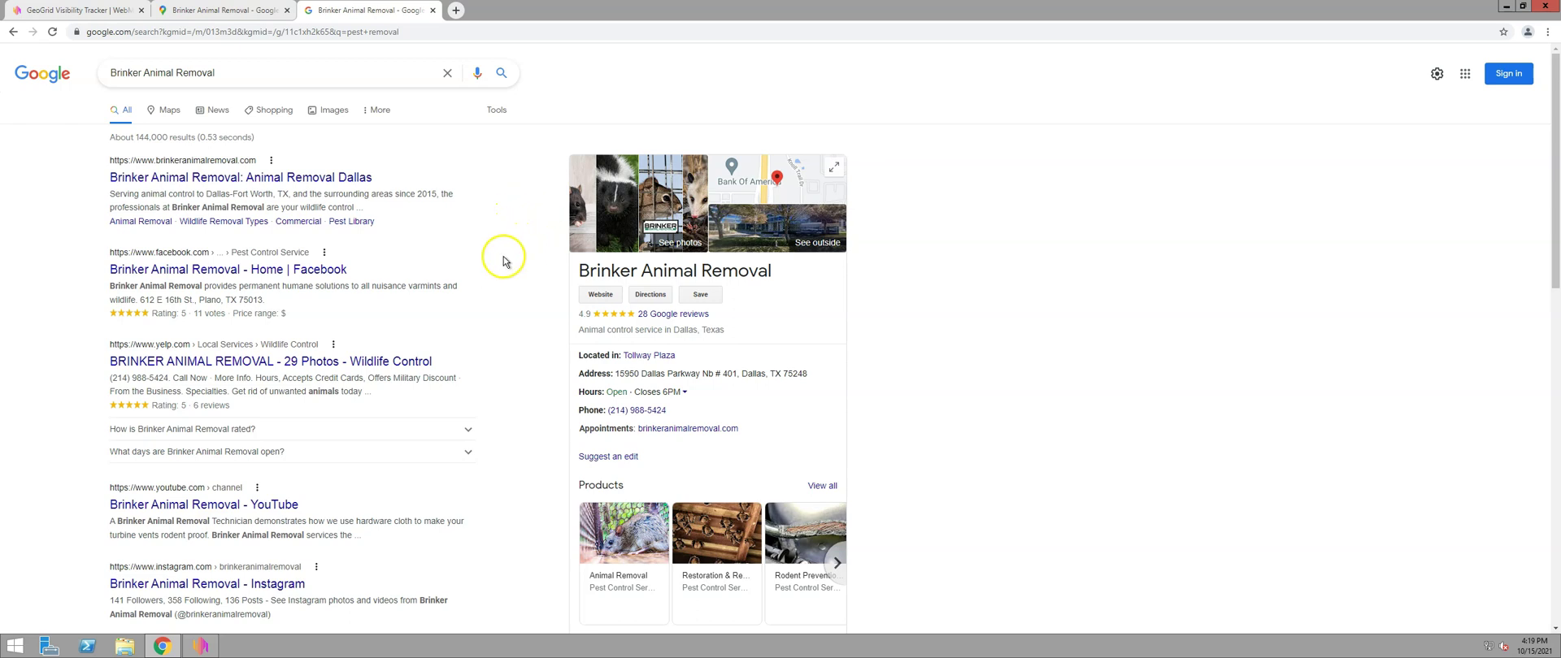
pyautogui.click(467, 32)
pyautogui.click(468, 31)
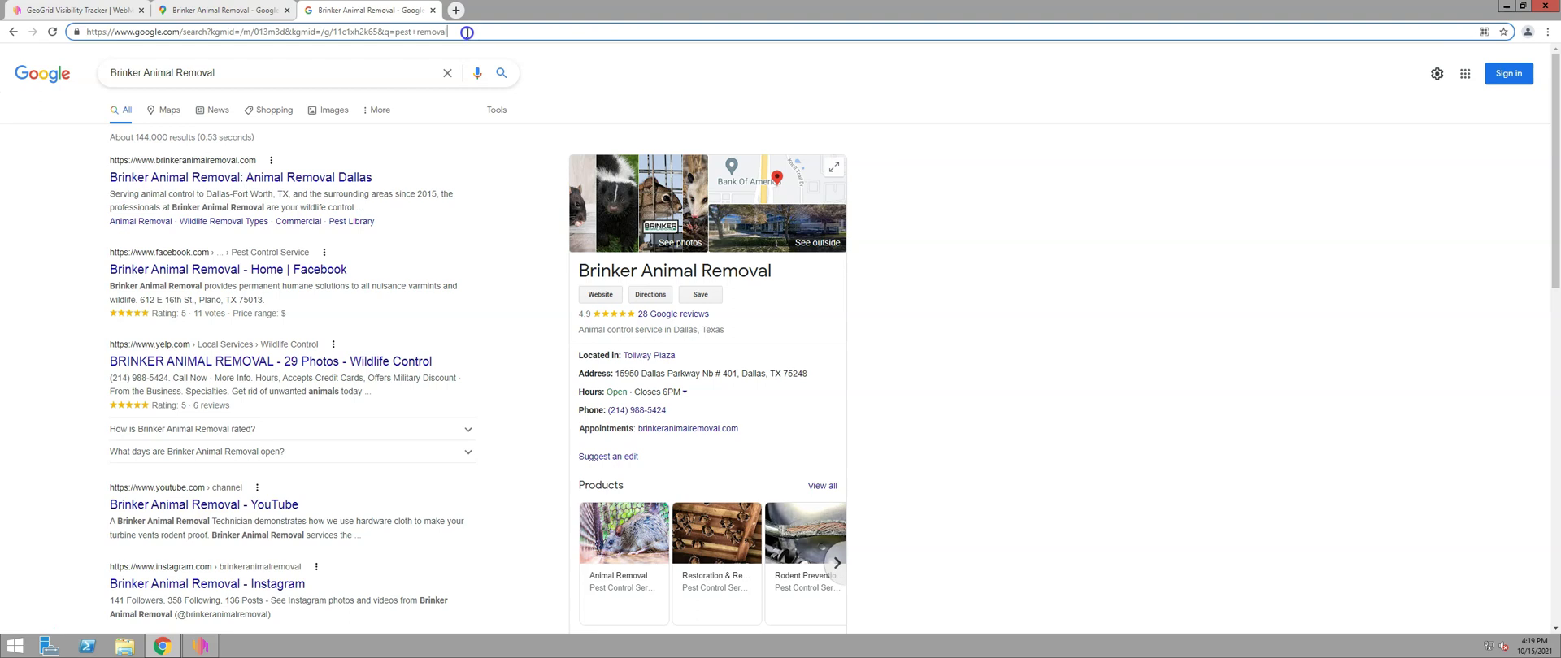
pyautogui.click(470, 32)
# Locate The Home Depot in Carrollton on the geogrid report's map and open its Google Maps listing.
pyautogui.click(109, 11)
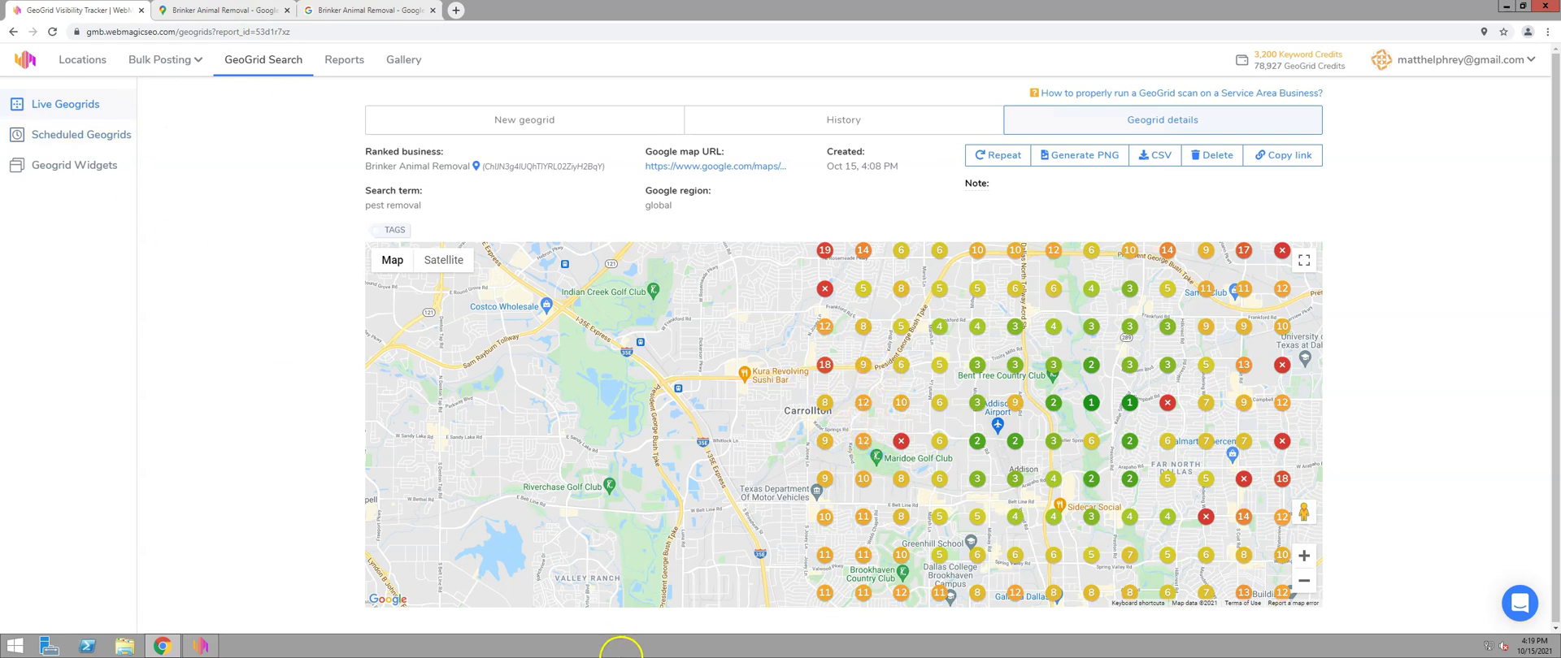
pyautogui.click(201, 646)
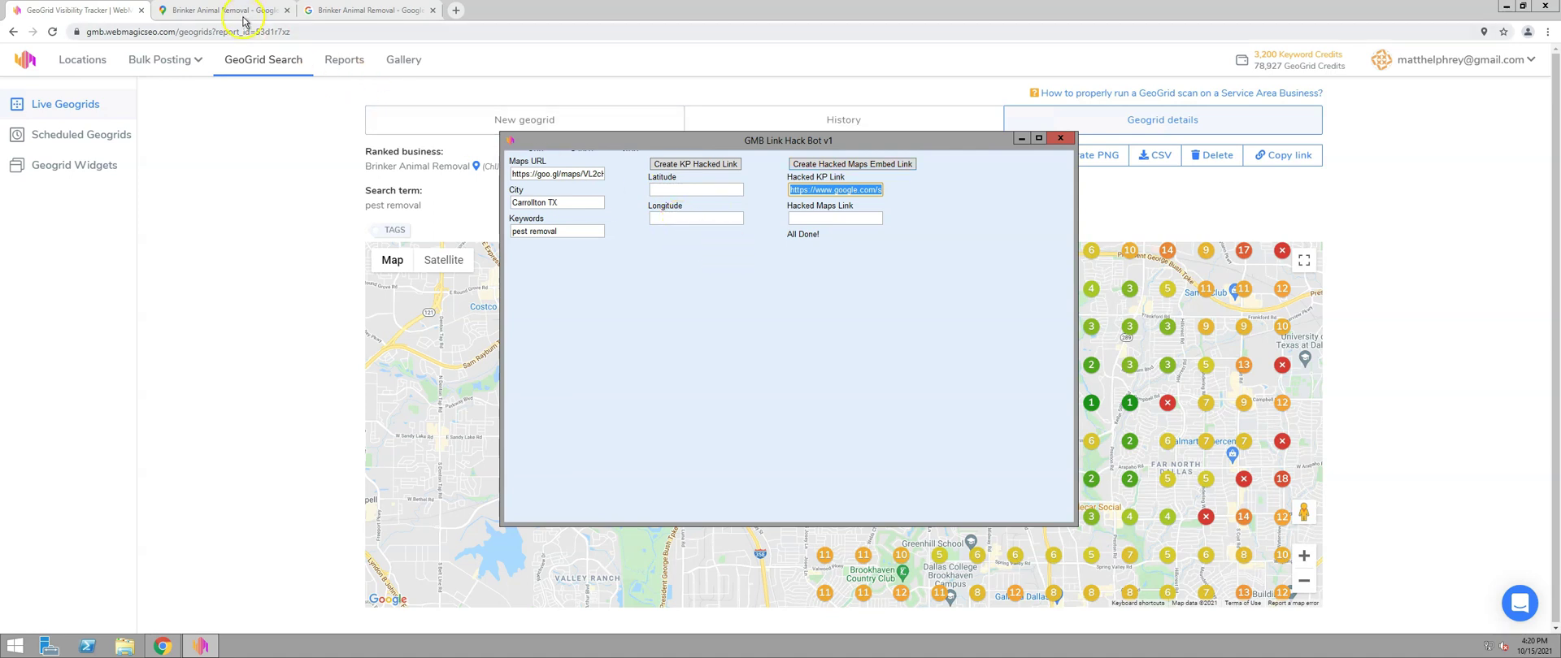
pyautogui.click(212, 261)
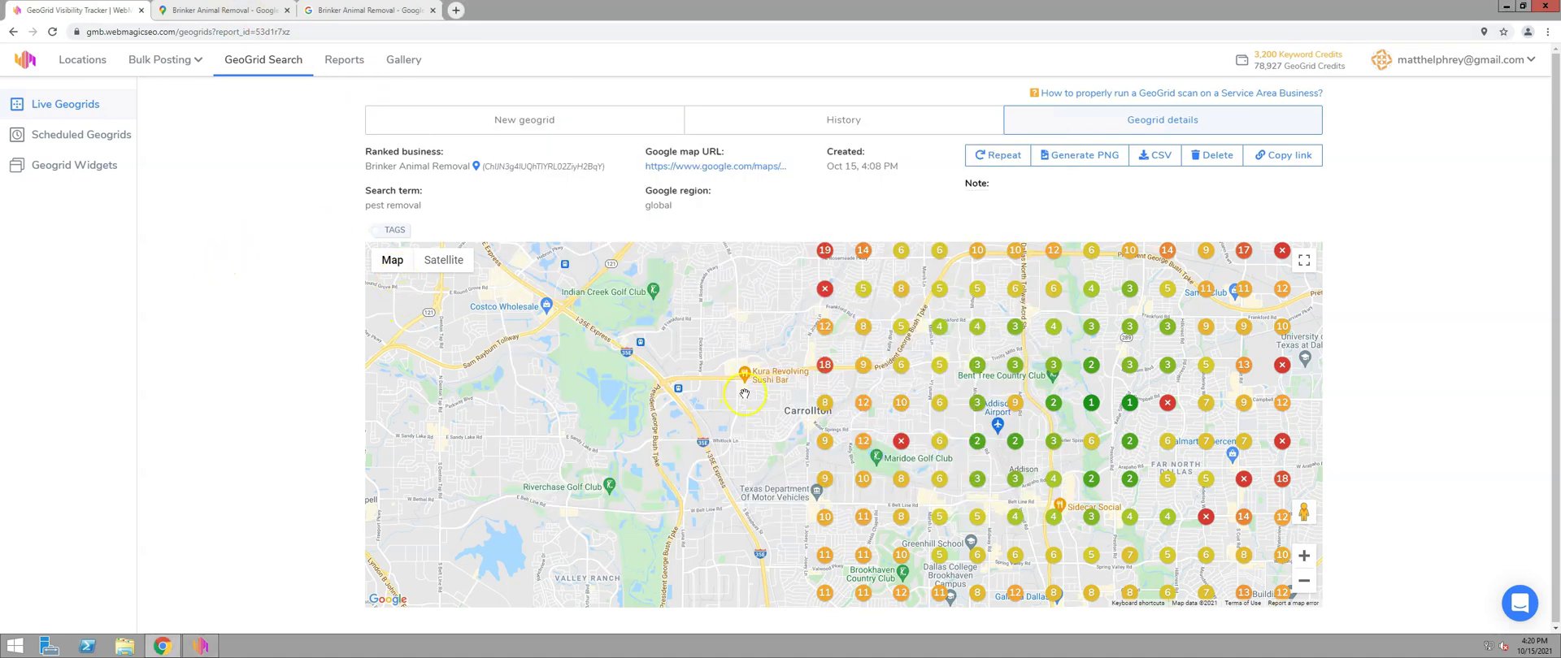
pyautogui.doubleClick(814, 423)
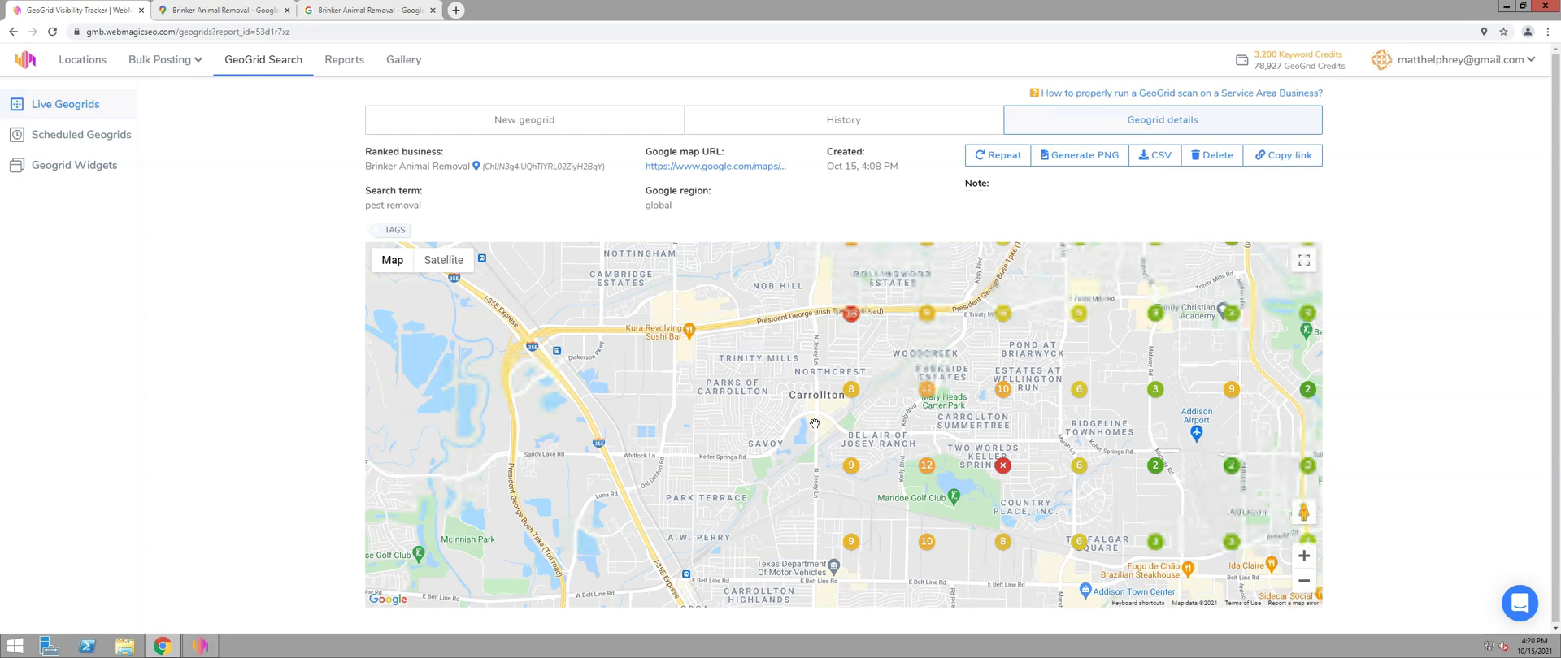
pyautogui.scroll(2, 814, 423)
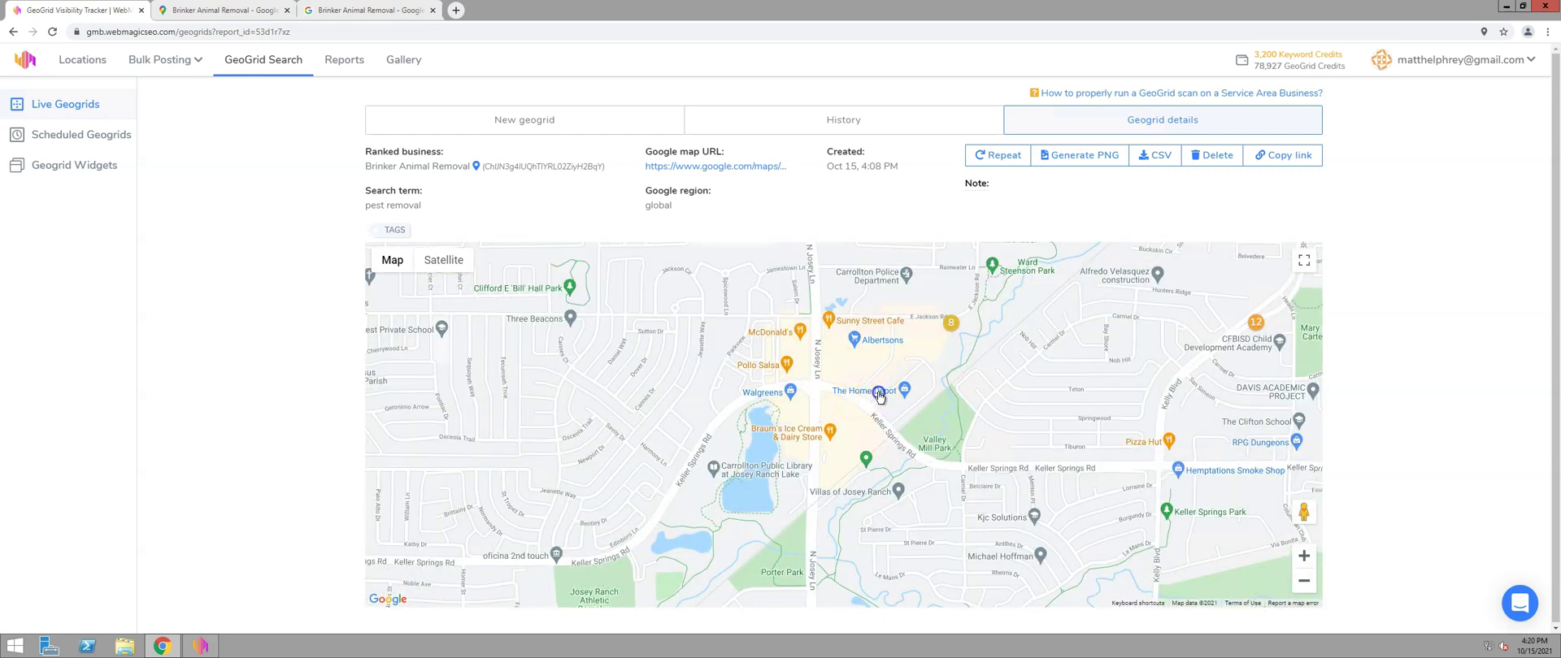
pyautogui.click(876, 403)
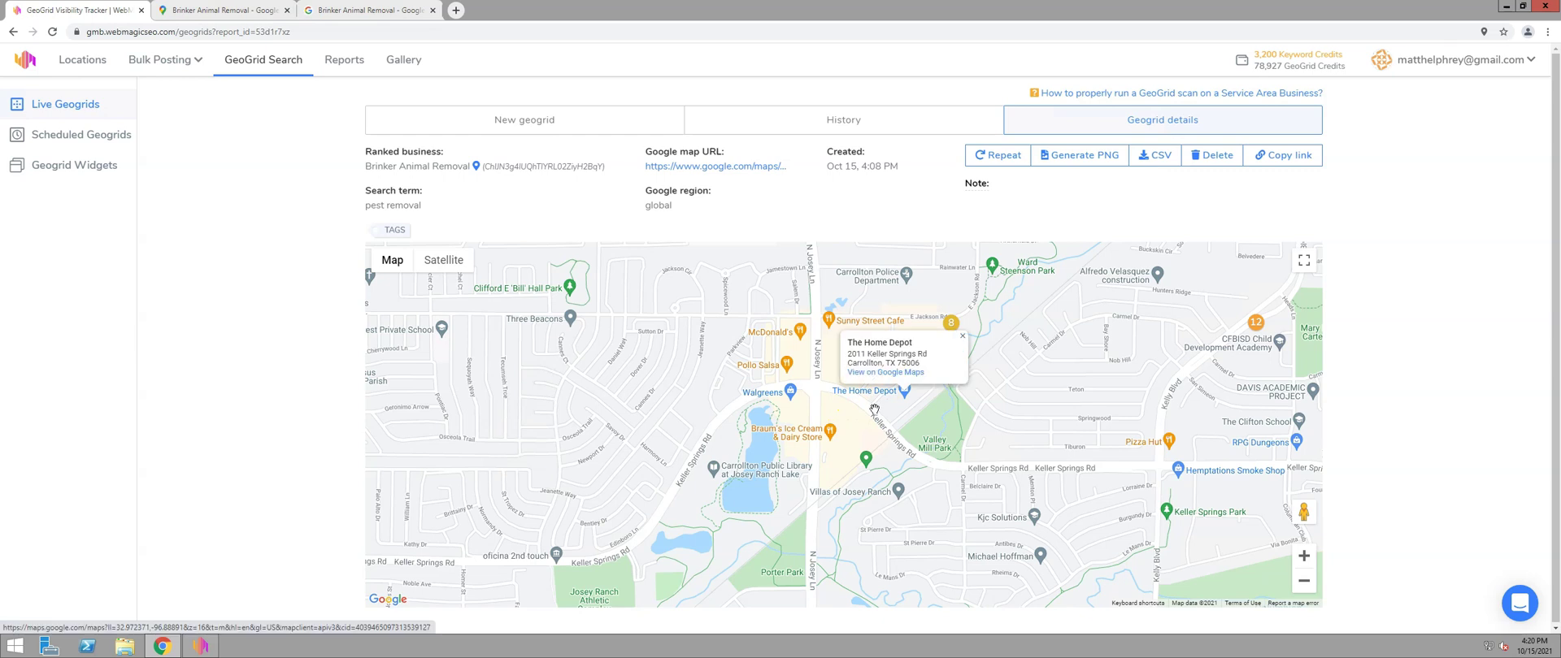
pyautogui.click(884, 372)
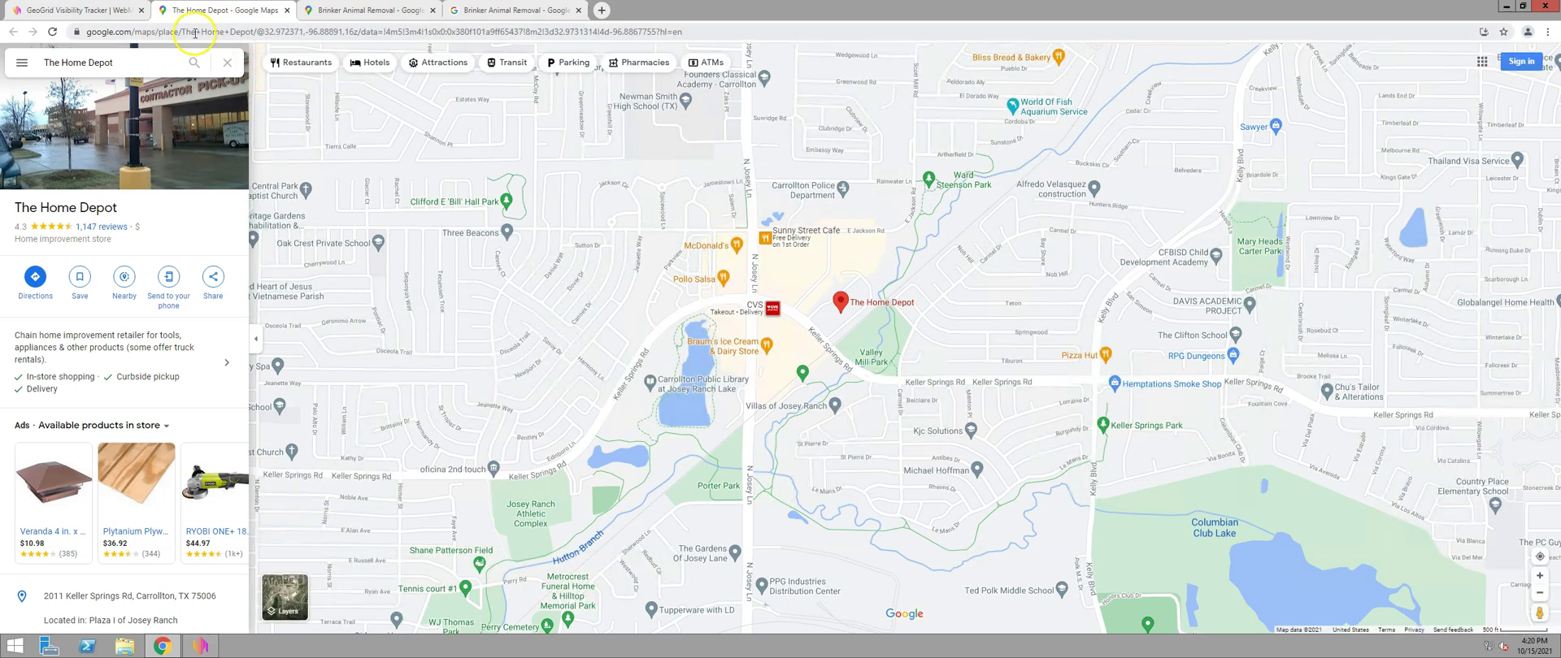
# Copy the latitude 32.972371 from The Home Depot's Google Maps URL into the Latitude field of GMB Link Hack Bot.
pyautogui.doubleClick(267, 32)
pyautogui.moveTo(286, 35); pyautogui.dragTo(287, 34)
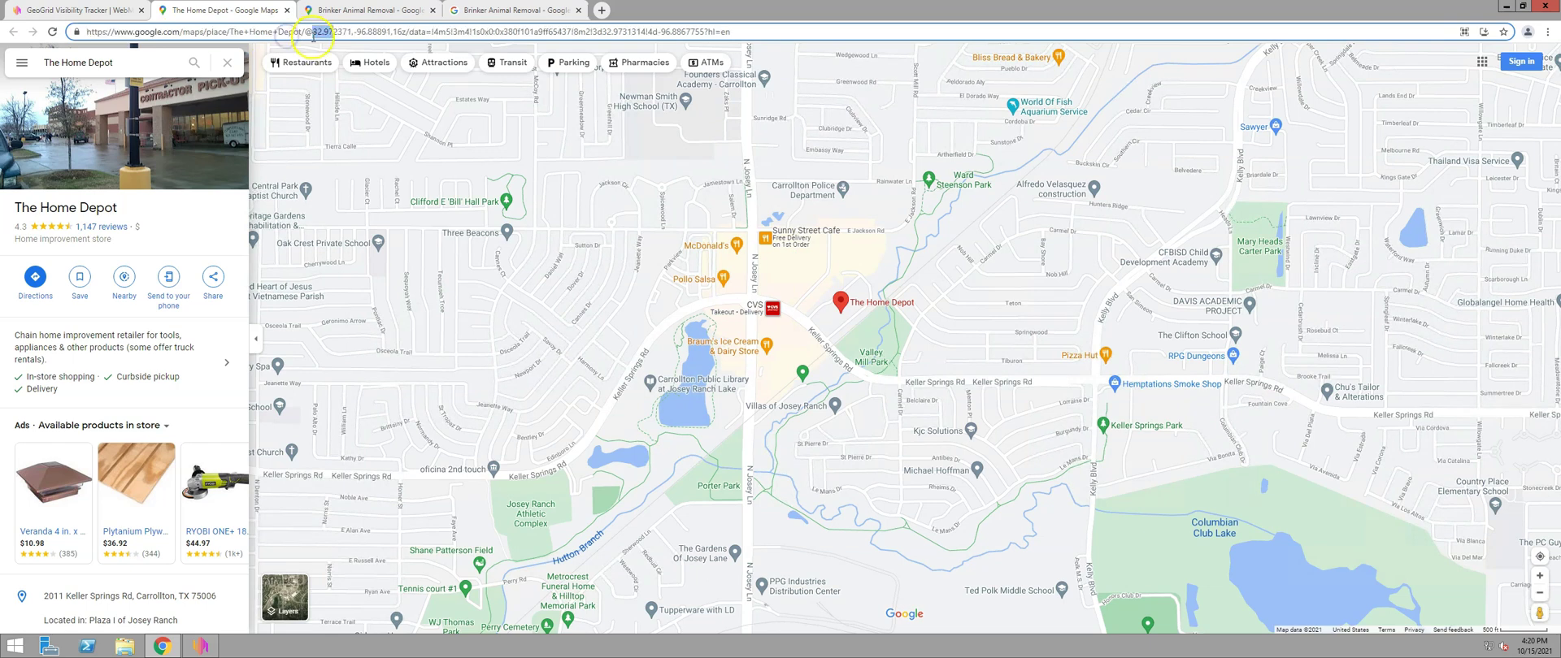
pyautogui.click(318, 32)
pyautogui.rightClick(921, 289)
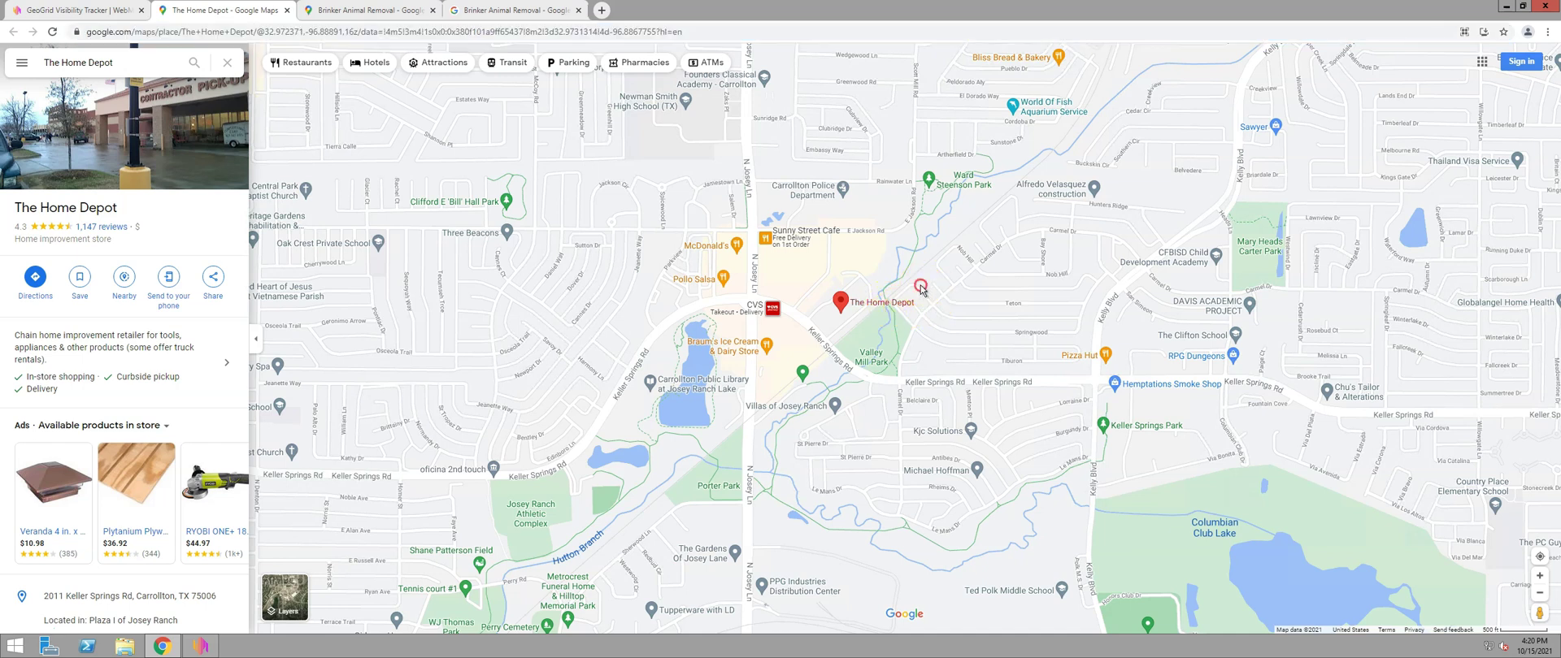
pyautogui.click(947, 303)
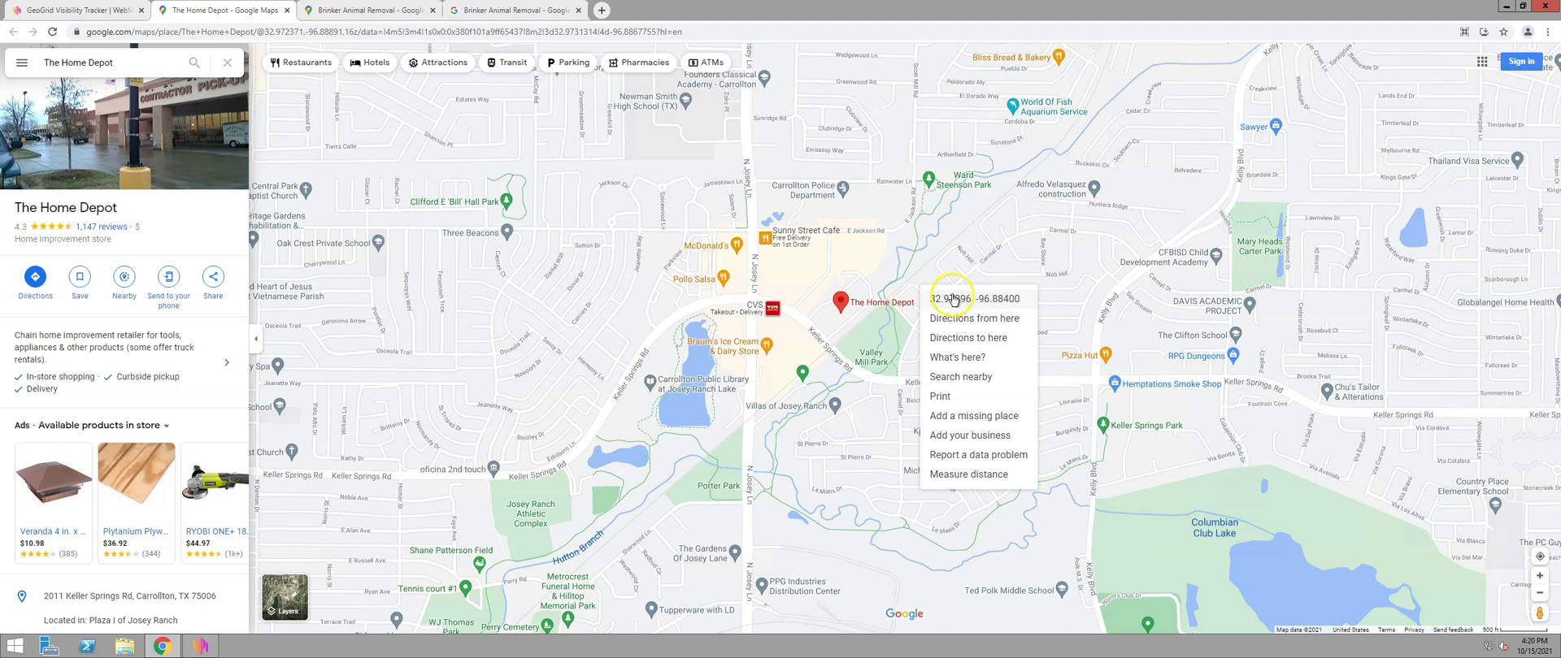
pyautogui.moveTo(265, 32); pyautogui.dragTo(307, 32)
pyautogui.hotkey('ctrl', 'c')
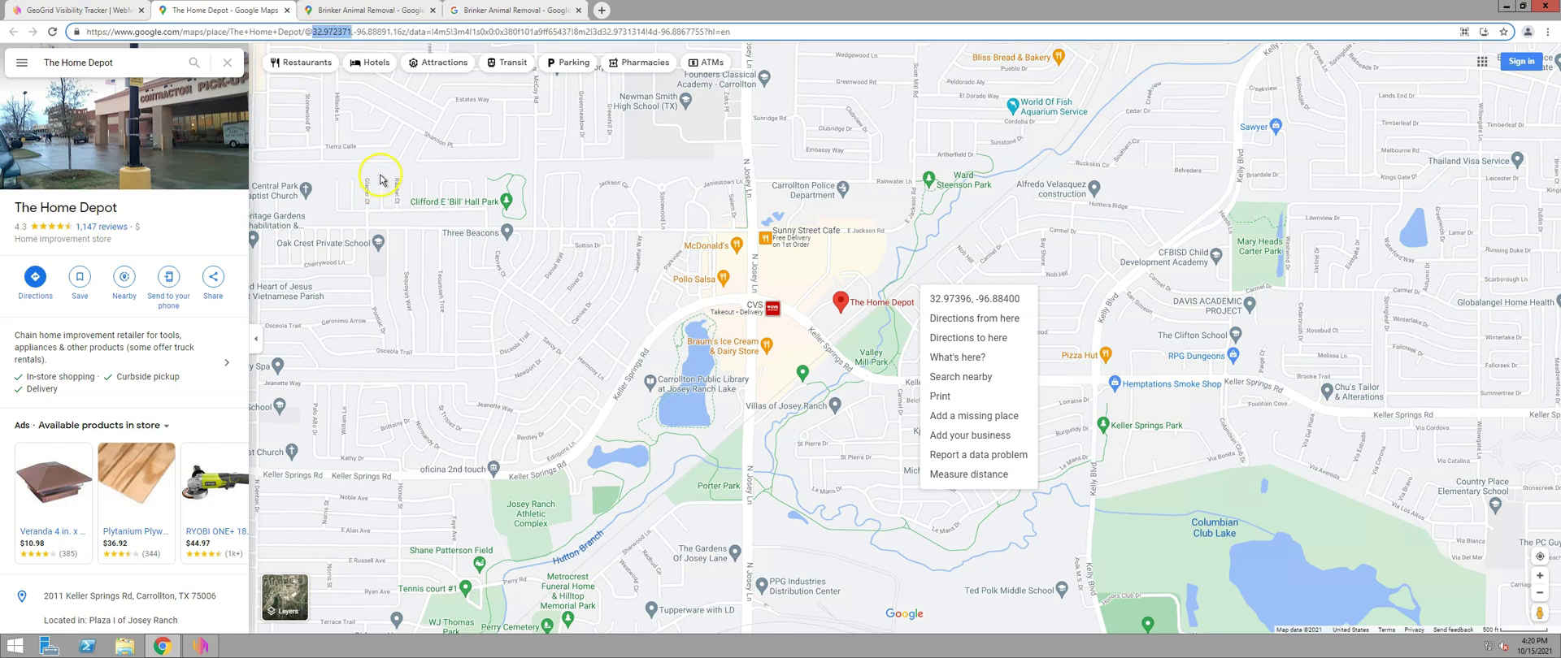
pyautogui.hotkey('alt', 'Tab')
pyautogui.click(675, 192)
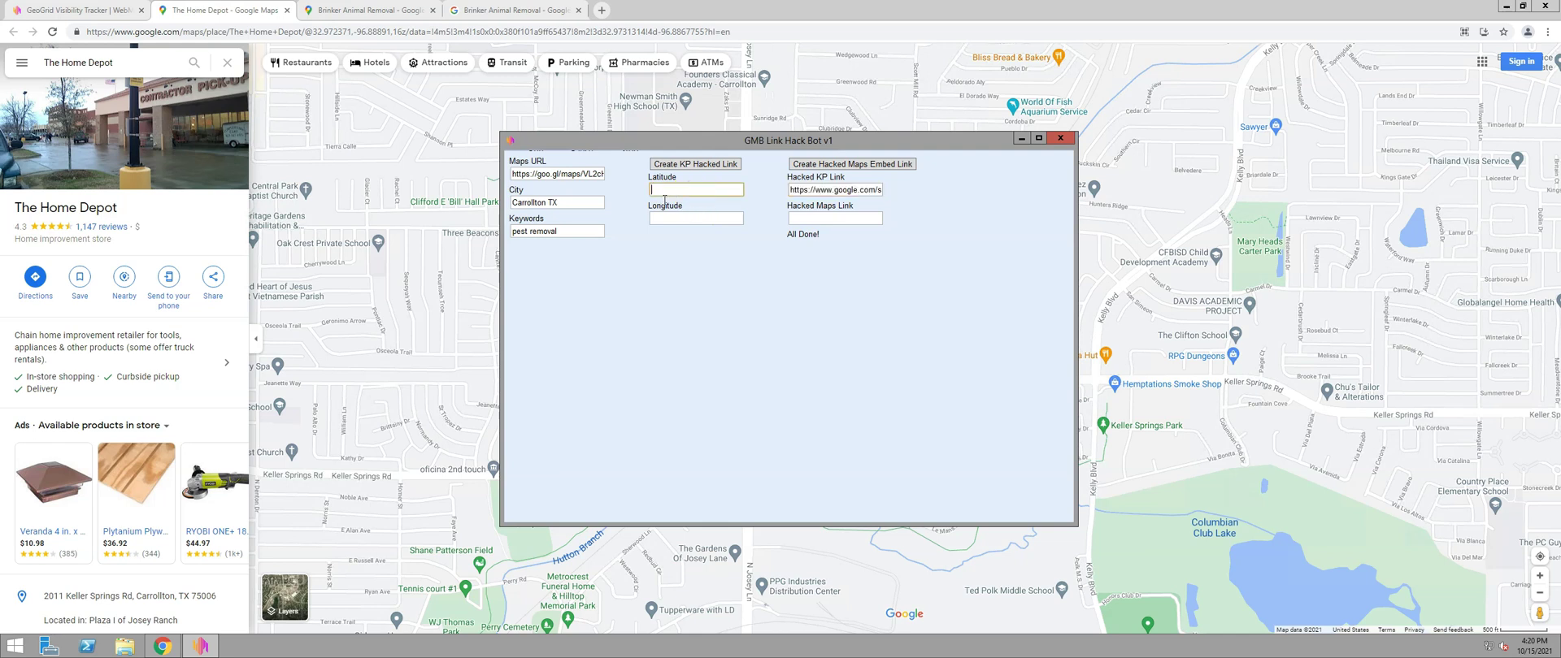
pyautogui.hotkey('ctrl', 'v')
# Copy the longitude -96.88891 from The Home Depot's Google Maps URL into the Longitude field of GMB Link Hack Bot.
pyautogui.moveTo(354, 33); pyautogui.dragTo(391, 32)
pyautogui.hotkey('ctrl', 'c')
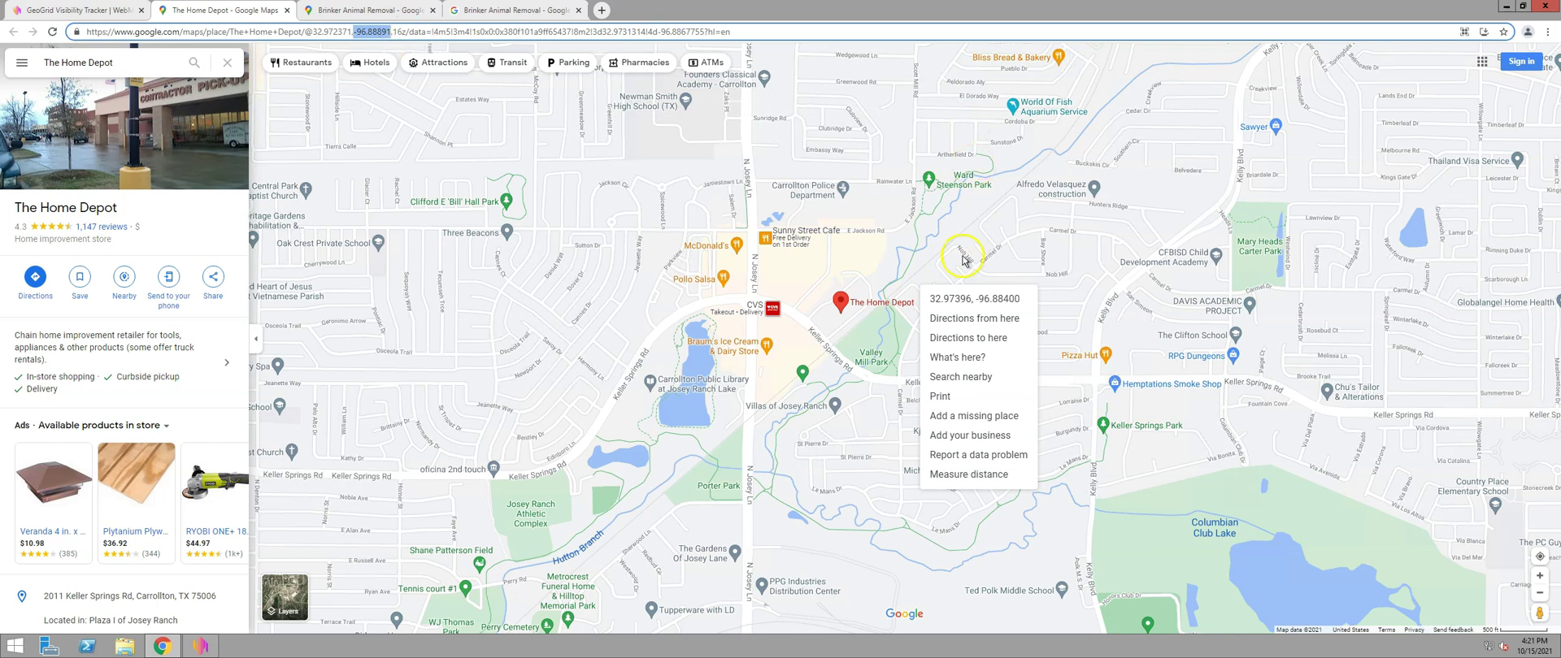
pyautogui.click(866, 284)
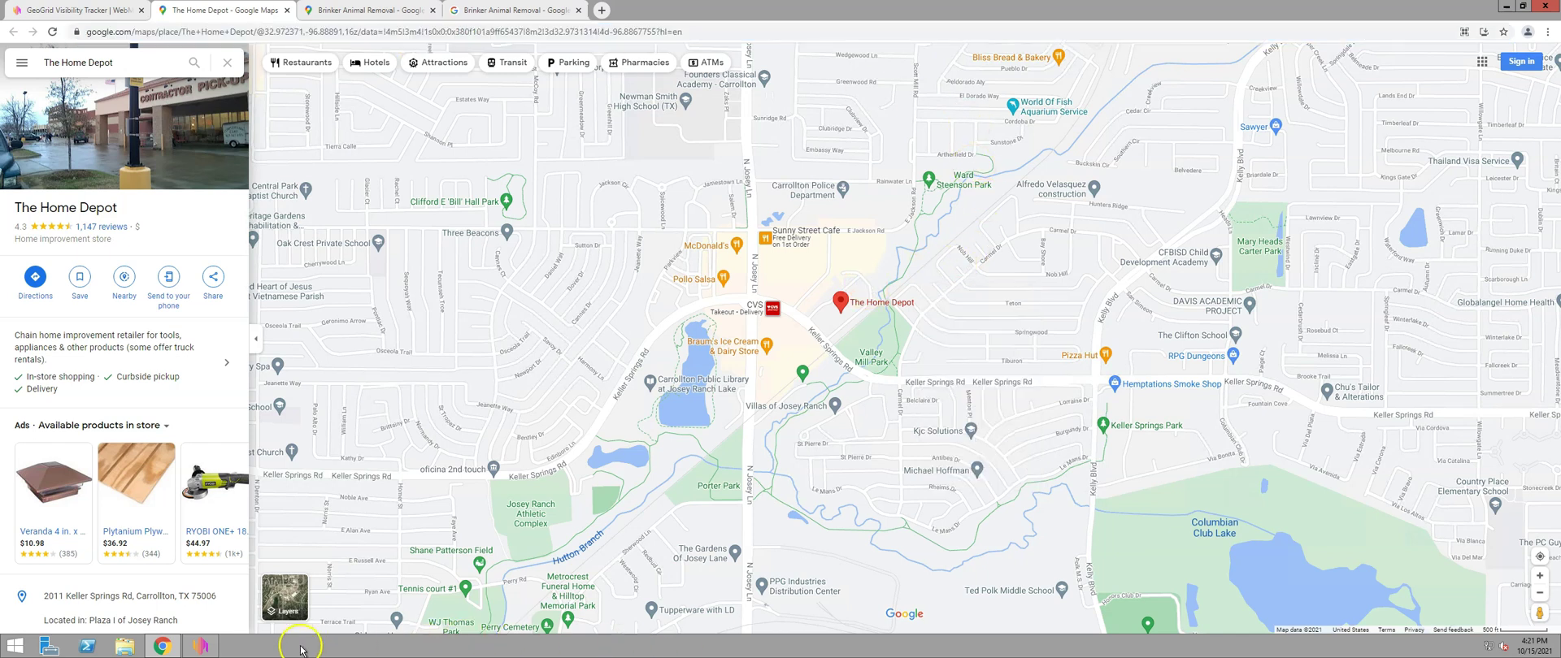
pyautogui.click(200, 646)
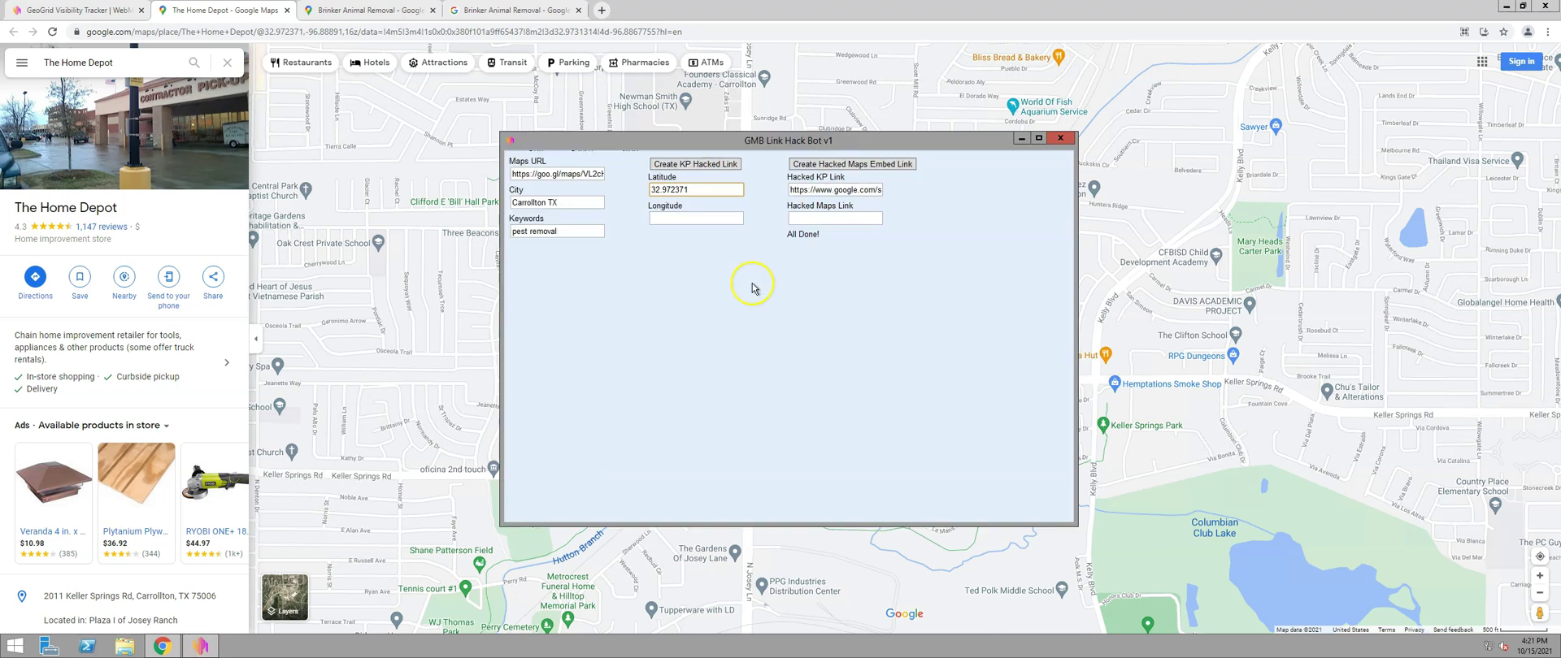
pyautogui.click(689, 218)
pyautogui.hotkey('ctrl', 'v')
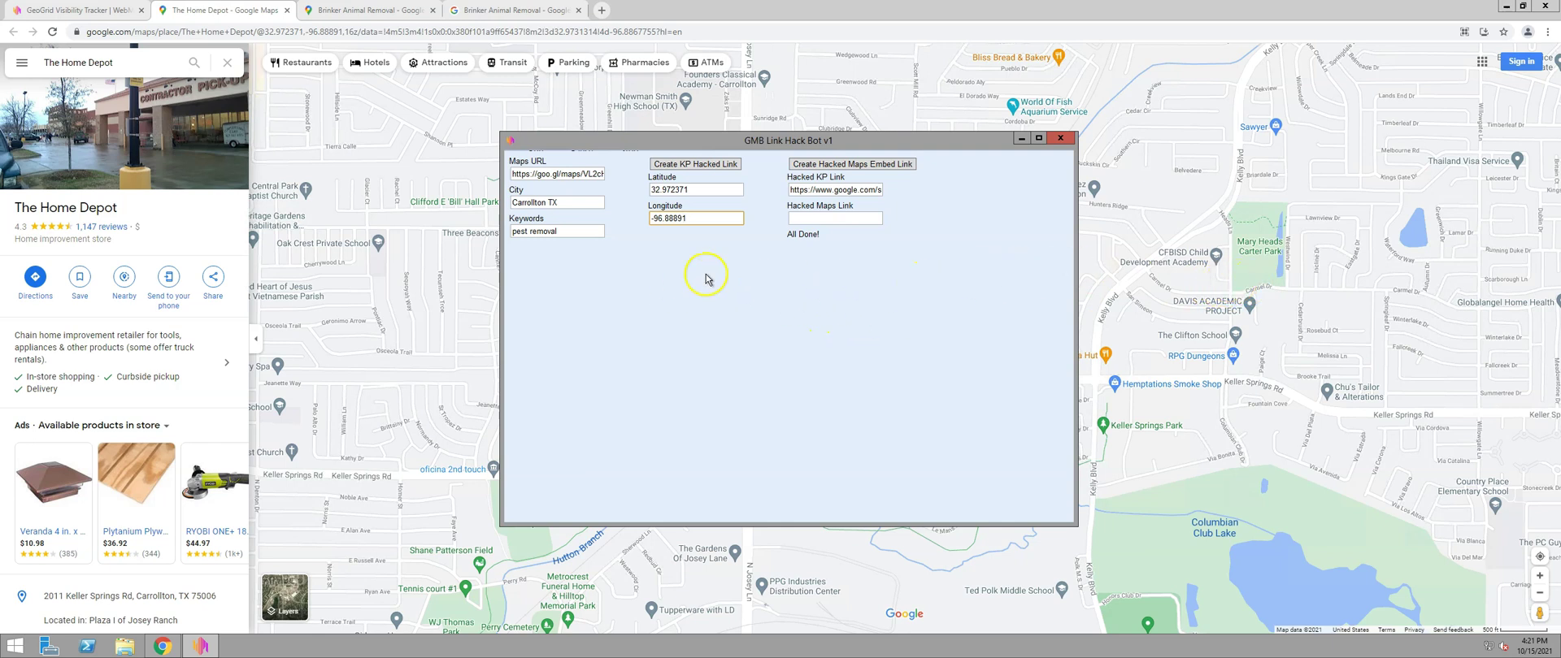
# Clear the Hacked Maps Link field and create the hacked maps embed link from the entered coordinates.
pyautogui.click(834, 220)
pyautogui.hotkey('ctrl', 'v')
pyautogui.hotkey('ctrl', 'a')
pyautogui.press('BackSpace')
pyautogui.click(835, 164)
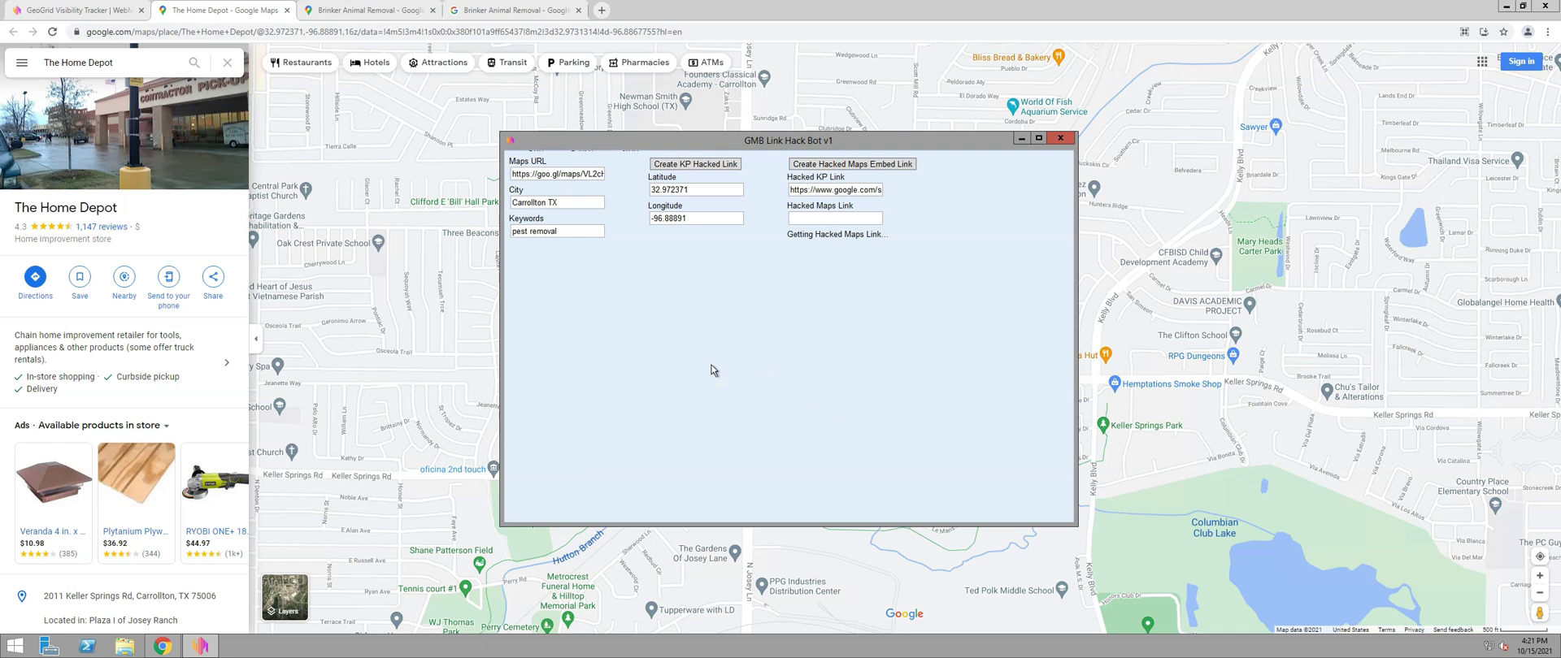
pyautogui.click(768, 356)
# Copy the hacked maps link into a new Chrome tab, inspect its ID and keyword parts, and load it.
pyautogui.doubleClick(859, 220)
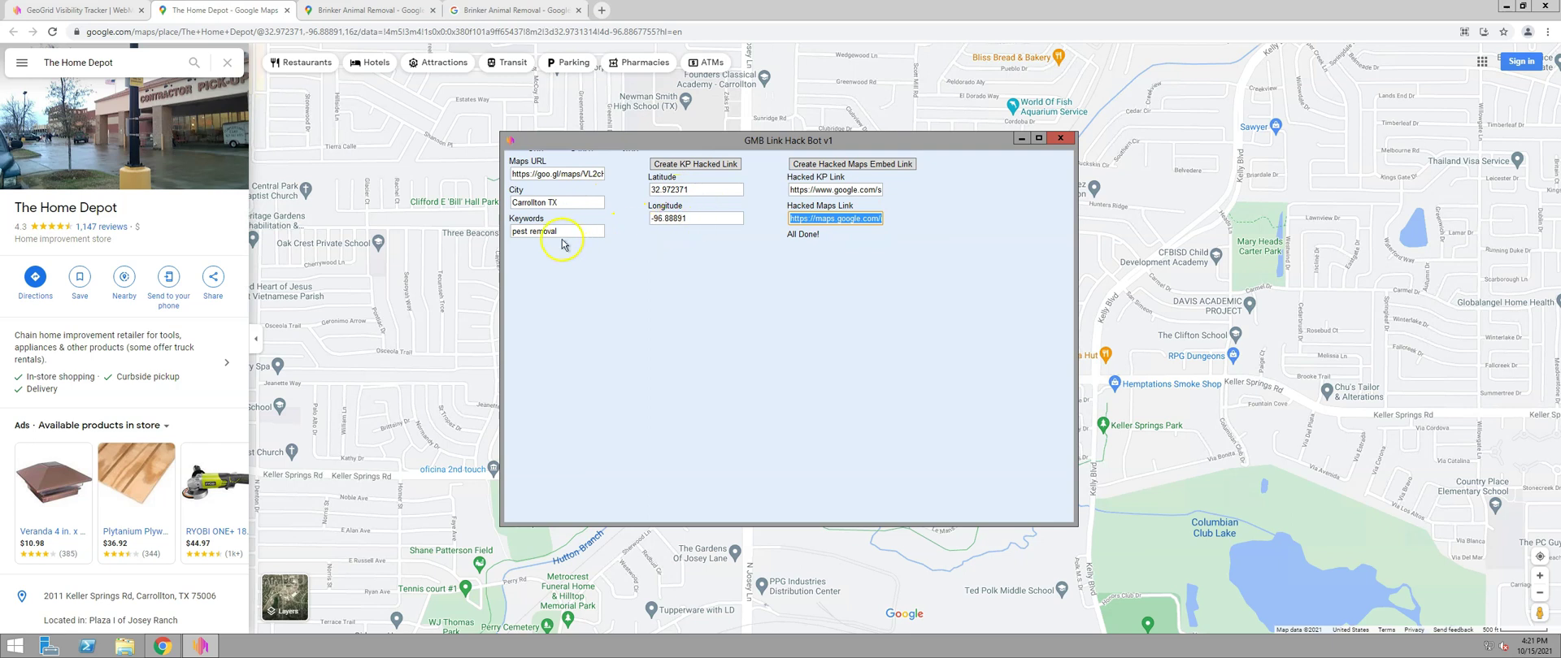
pyautogui.click(603, 10)
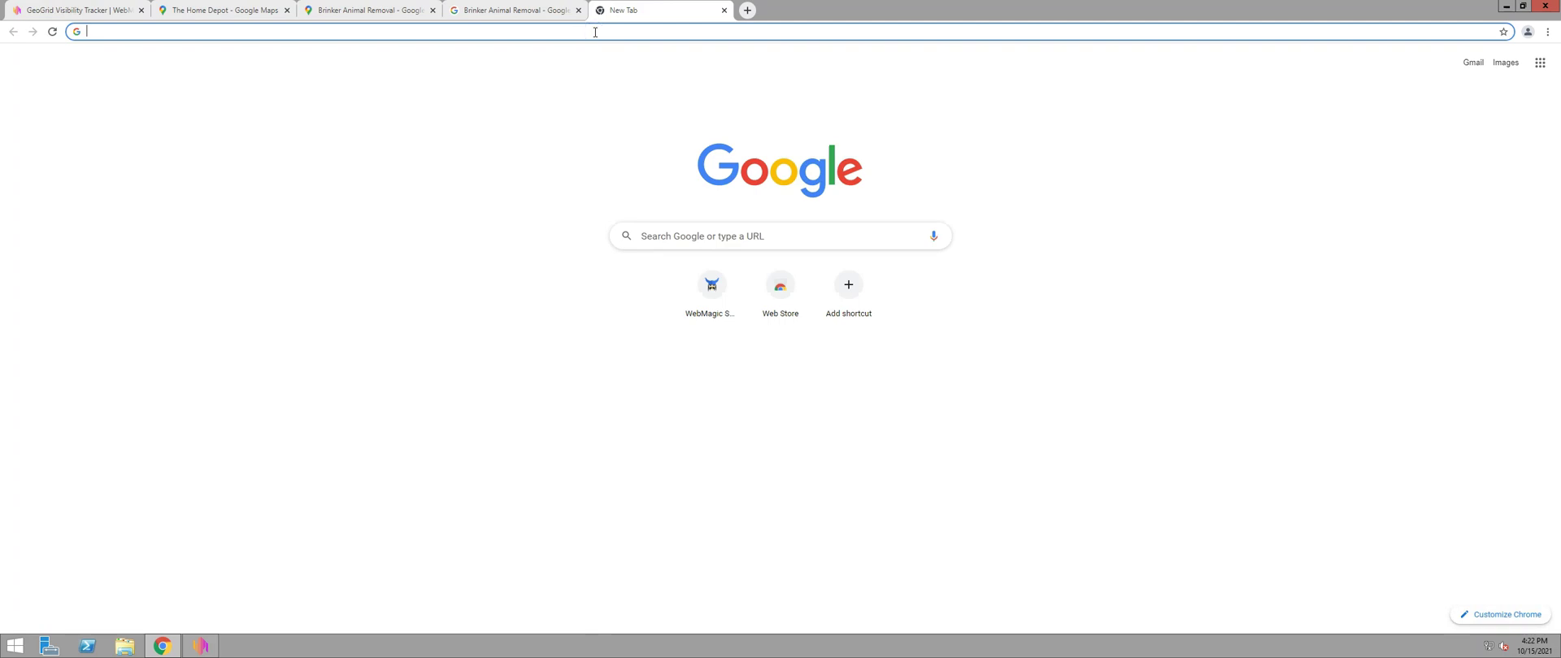
pyautogui.hotkey('ctrl', 'v')
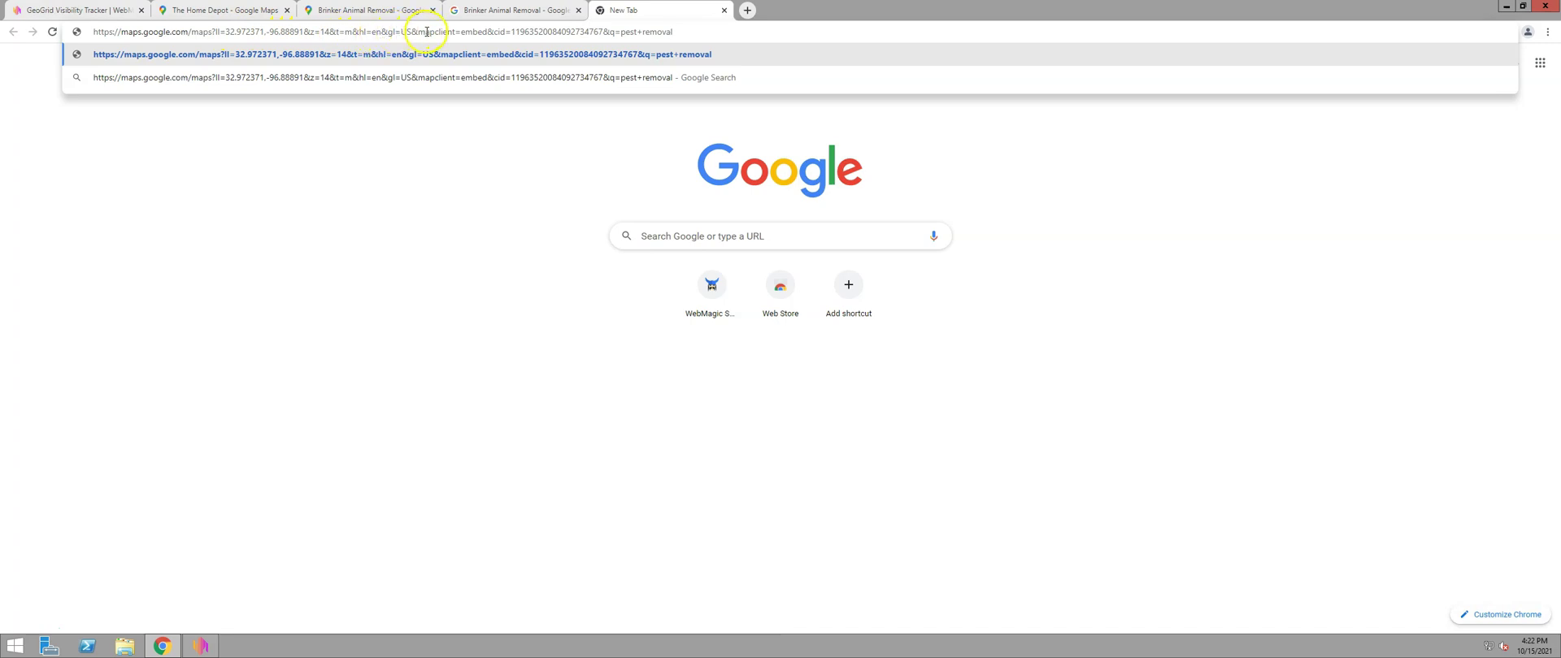
pyautogui.doubleClick(476, 31)
pyautogui.moveTo(514, 31); pyautogui.dragTo(677, 33)
pyautogui.click(717, 33)
pyautogui.press('Return')
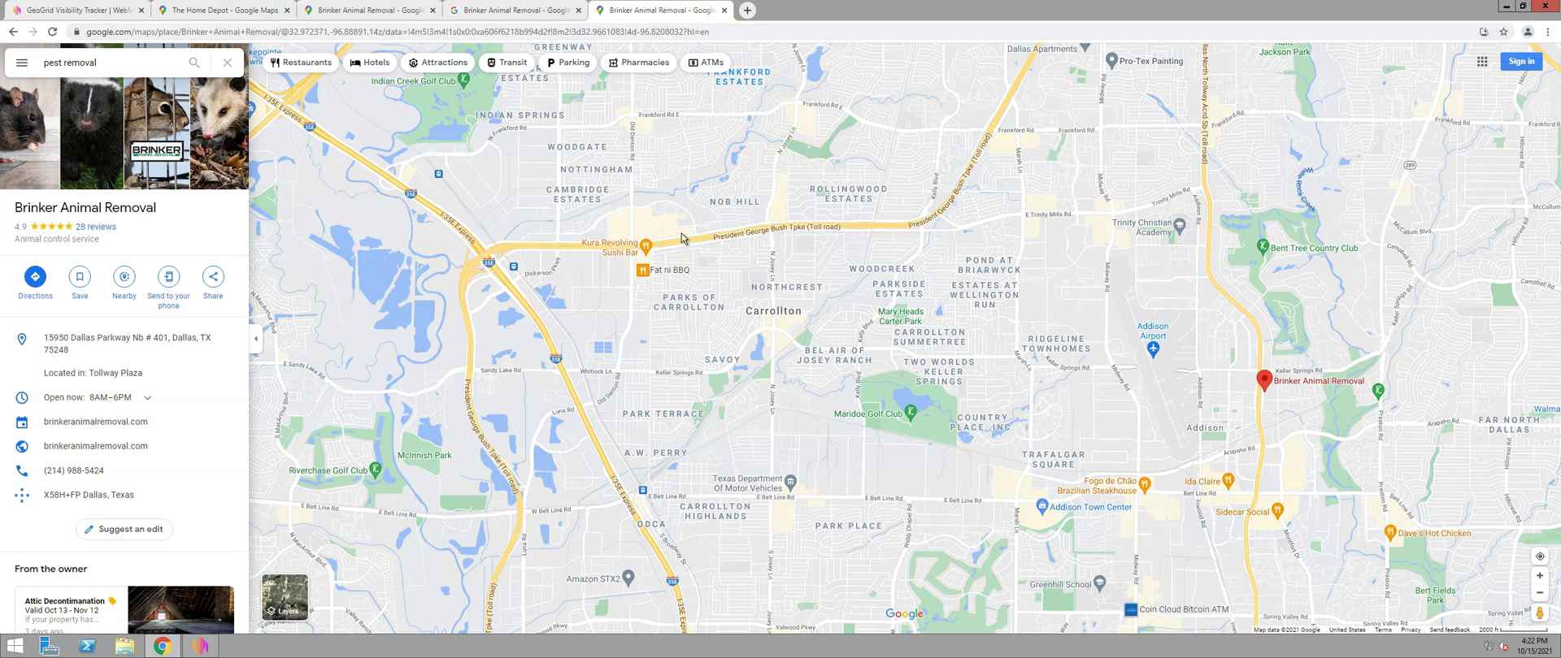
# Return to the geogrid report, close The Home Depot's info popup, and examine the ranking grid across the whole area.
pyautogui.click(914, 265)
pyautogui.click(114, 10)
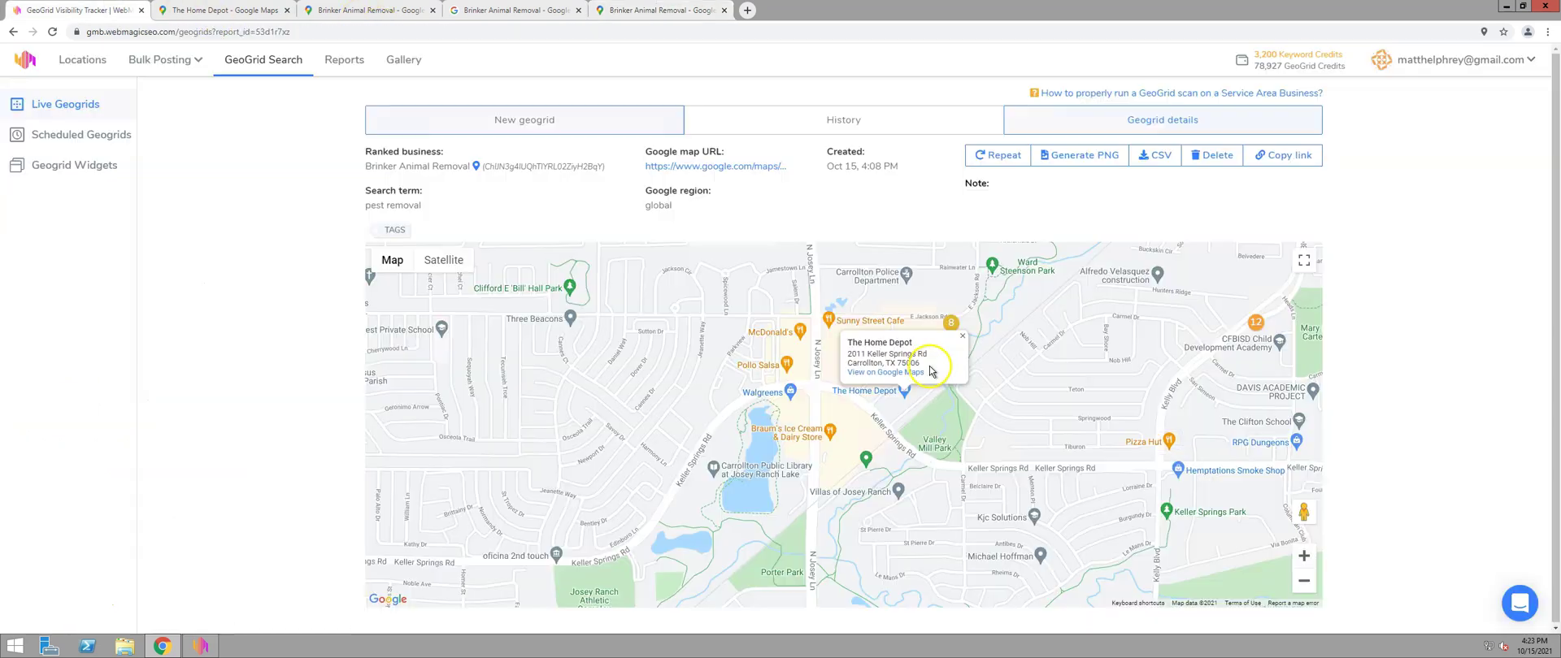
pyautogui.click(962, 336)
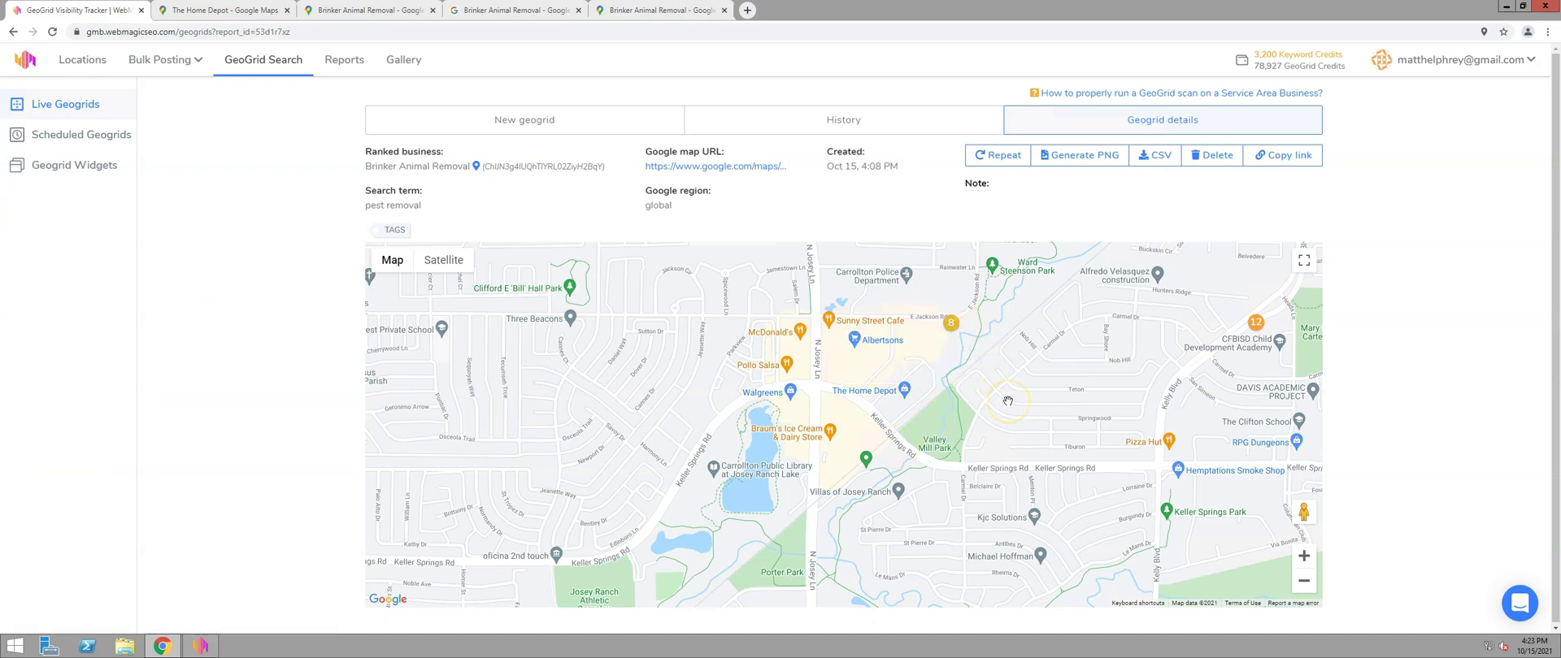
pyautogui.scroll(-1, 1008, 401)
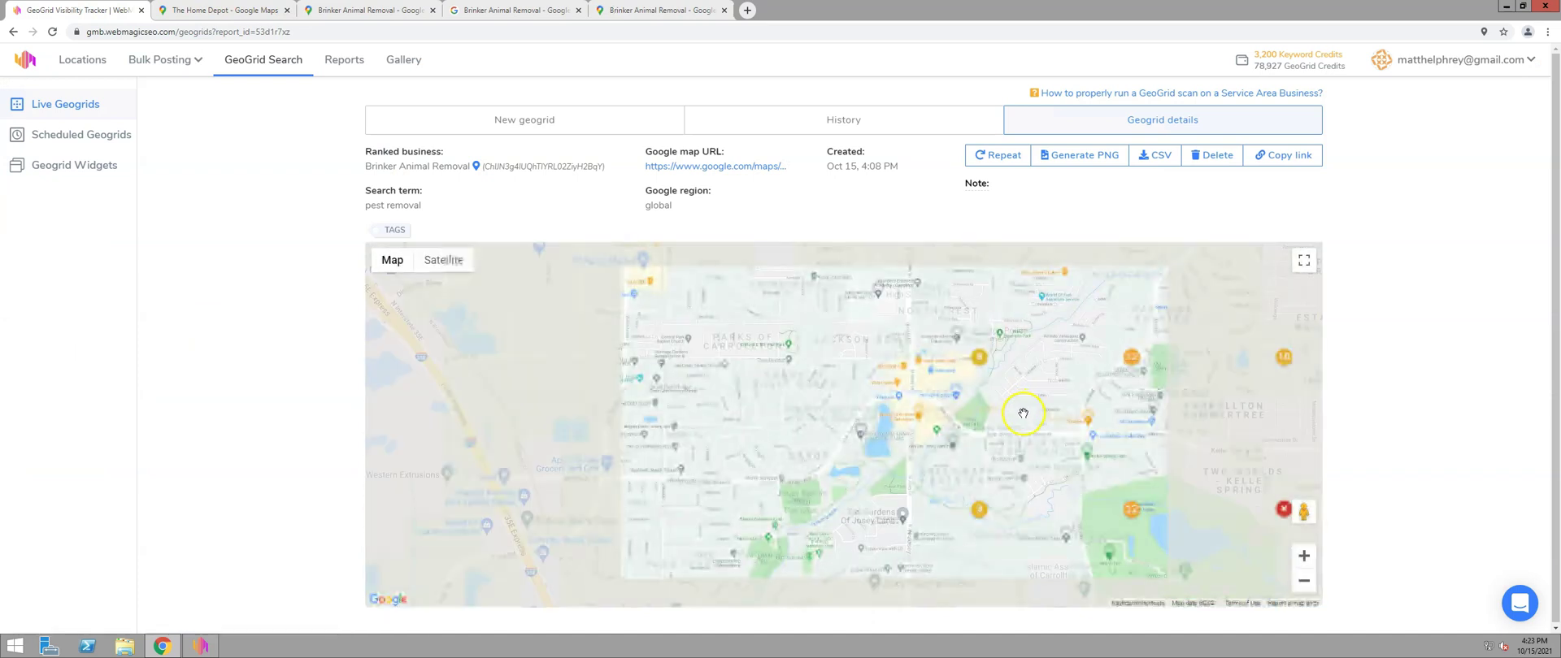
pyautogui.click(1073, 419)
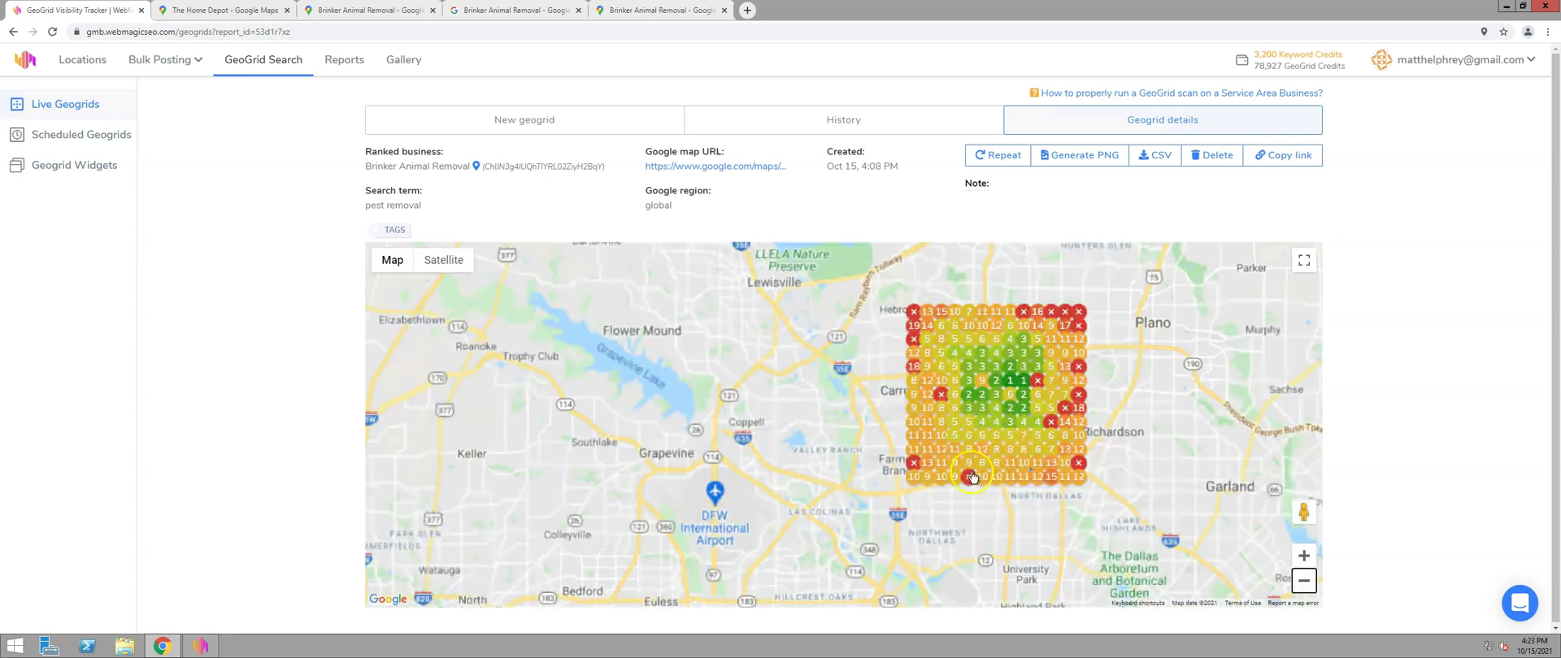
pyautogui.scroll(2, 1072, 461)
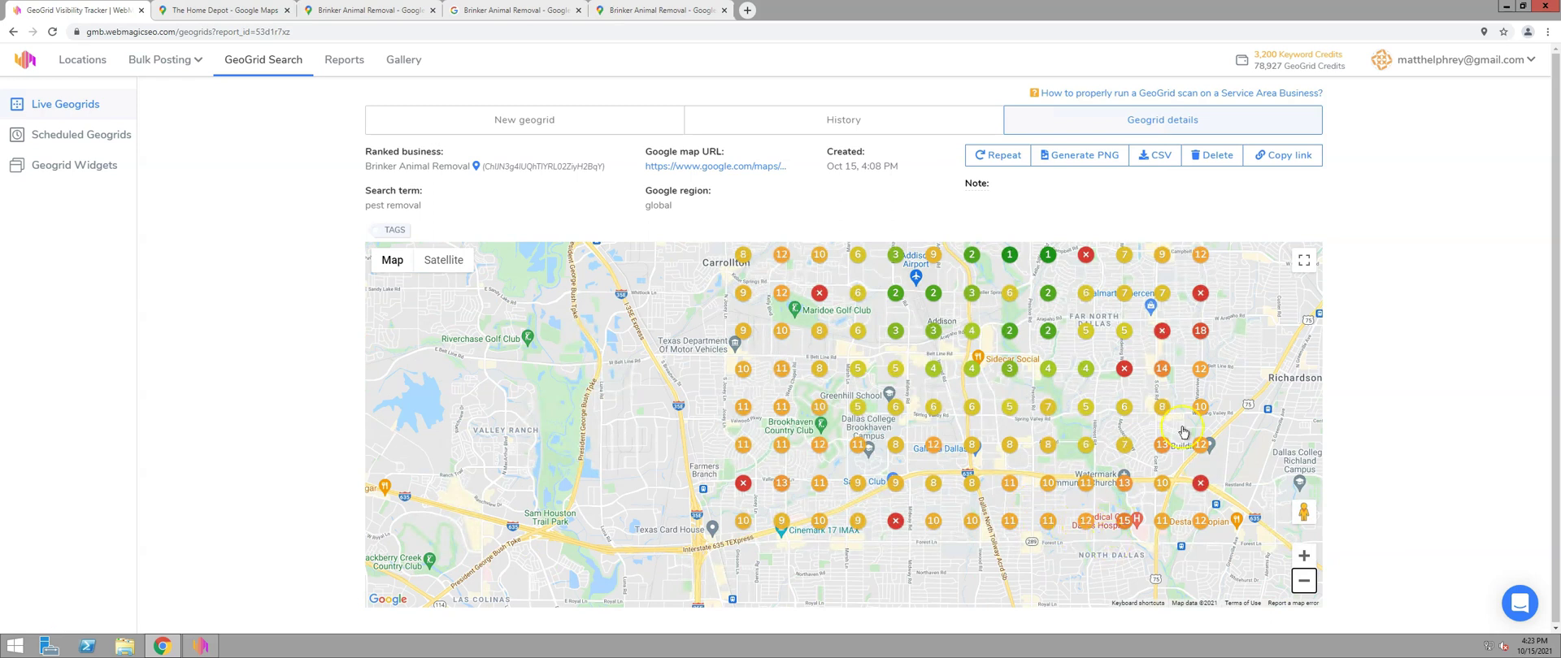
pyautogui.scroll(-1, 1105, 462)
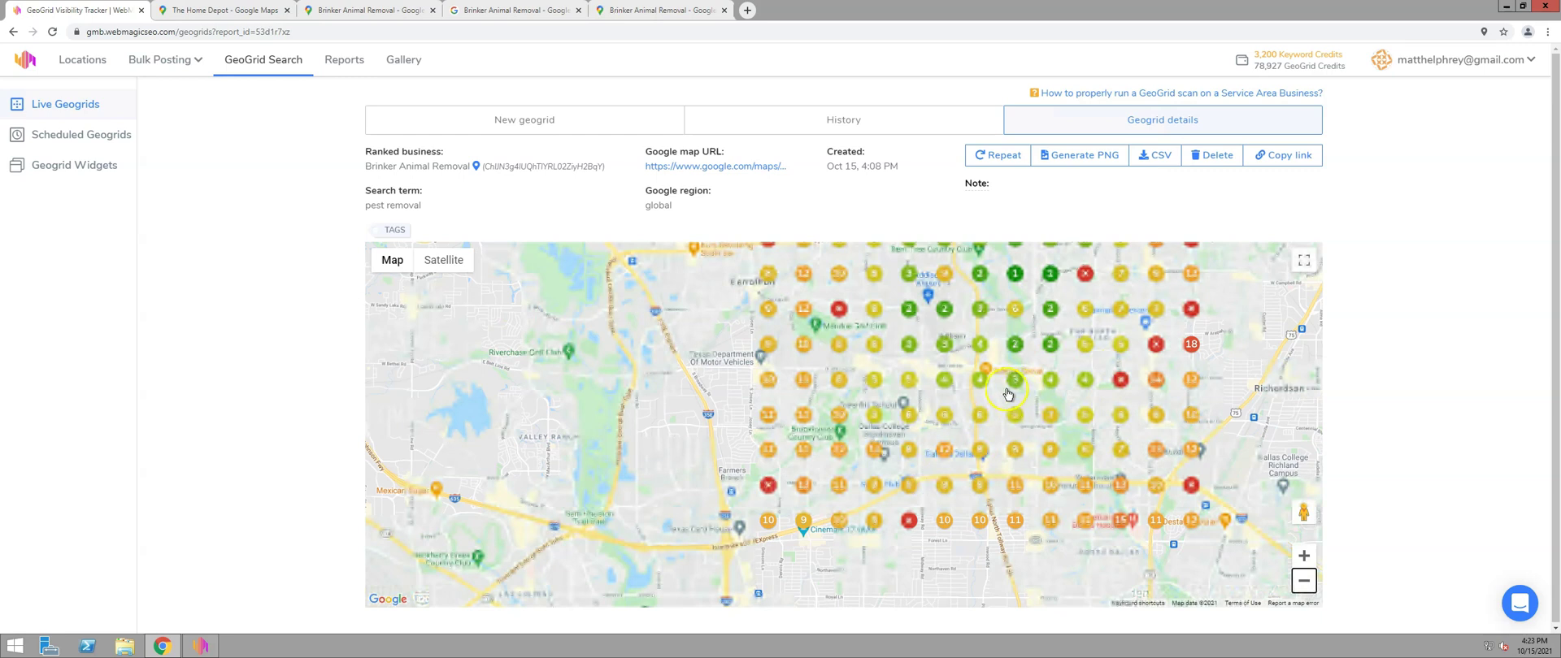
pyautogui.scroll(-1, 1033, 378)
pyautogui.moveTo(1151, 344); pyautogui.dragTo(1029, 454)
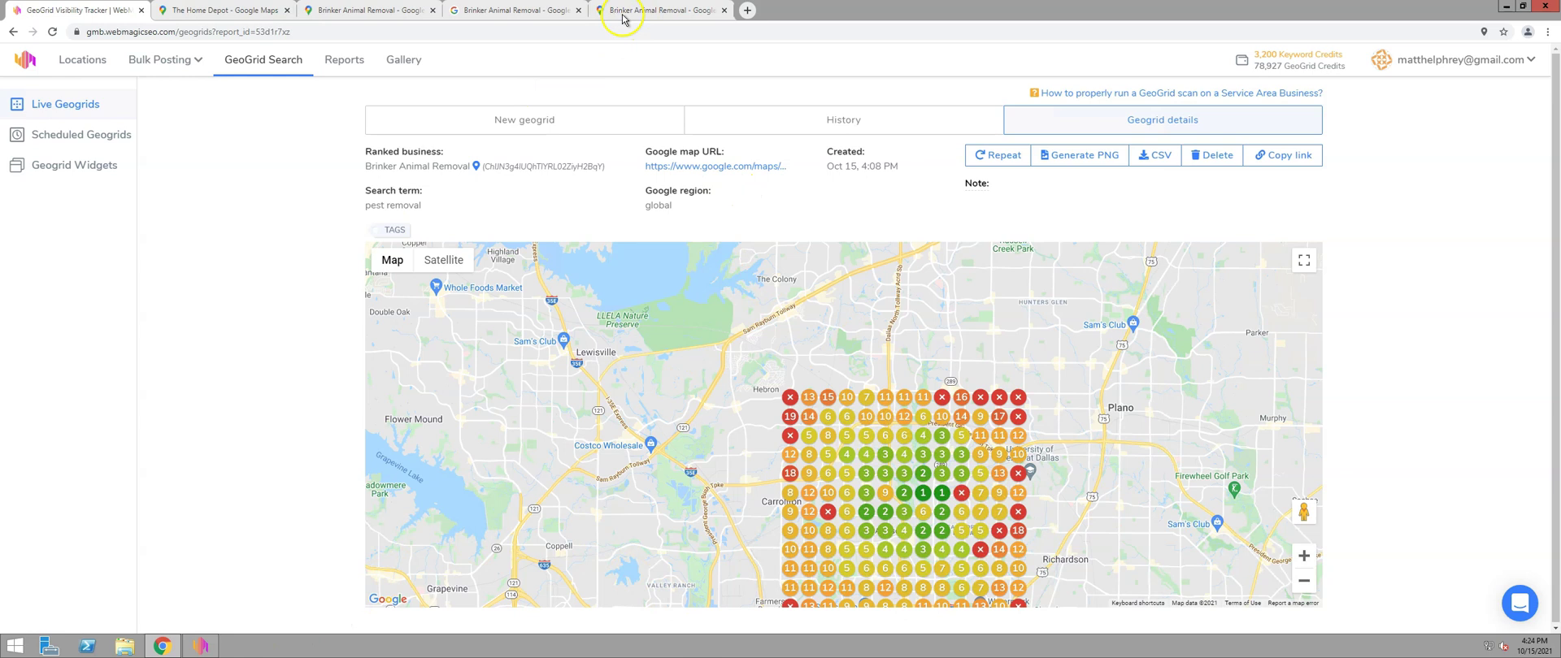
# Replace The Home Depot search in its Google Maps tab with a search for miami.
pyautogui.click(244, 12)
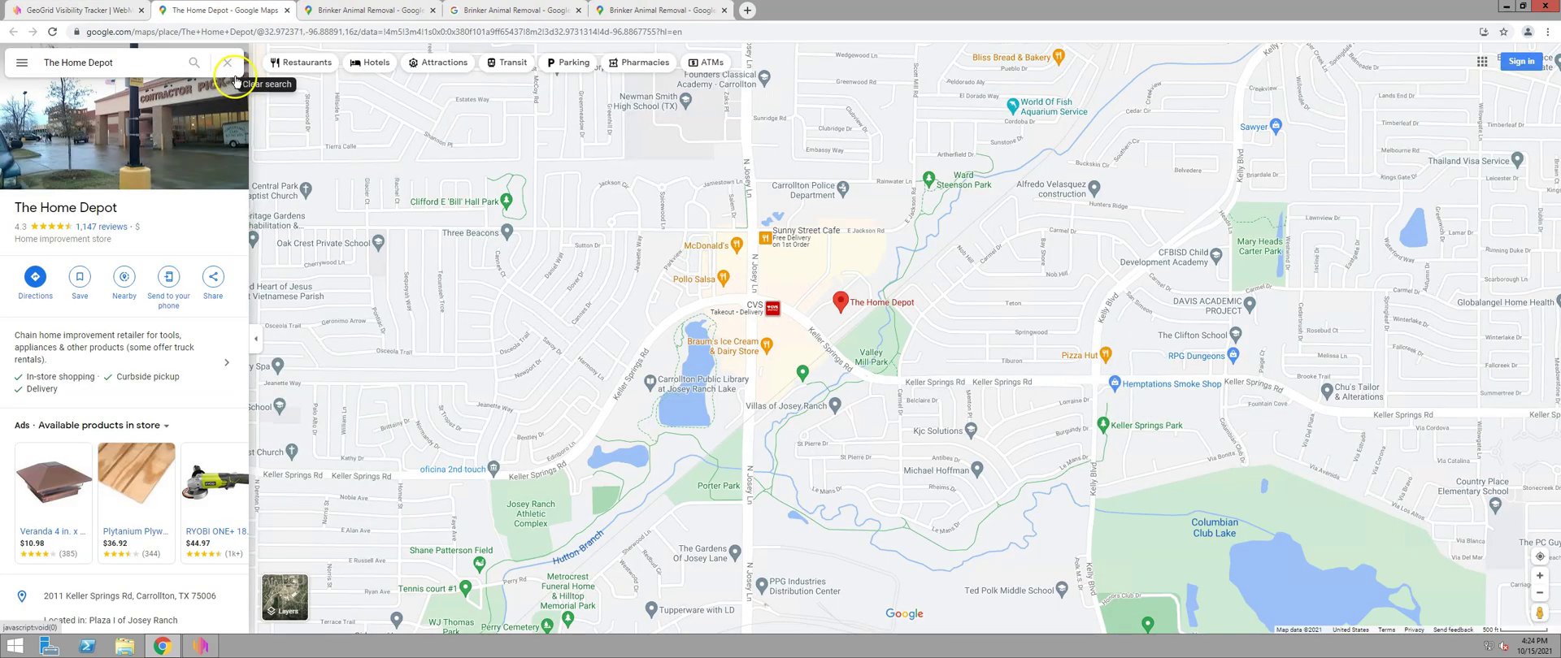
pyautogui.click(147, 64)
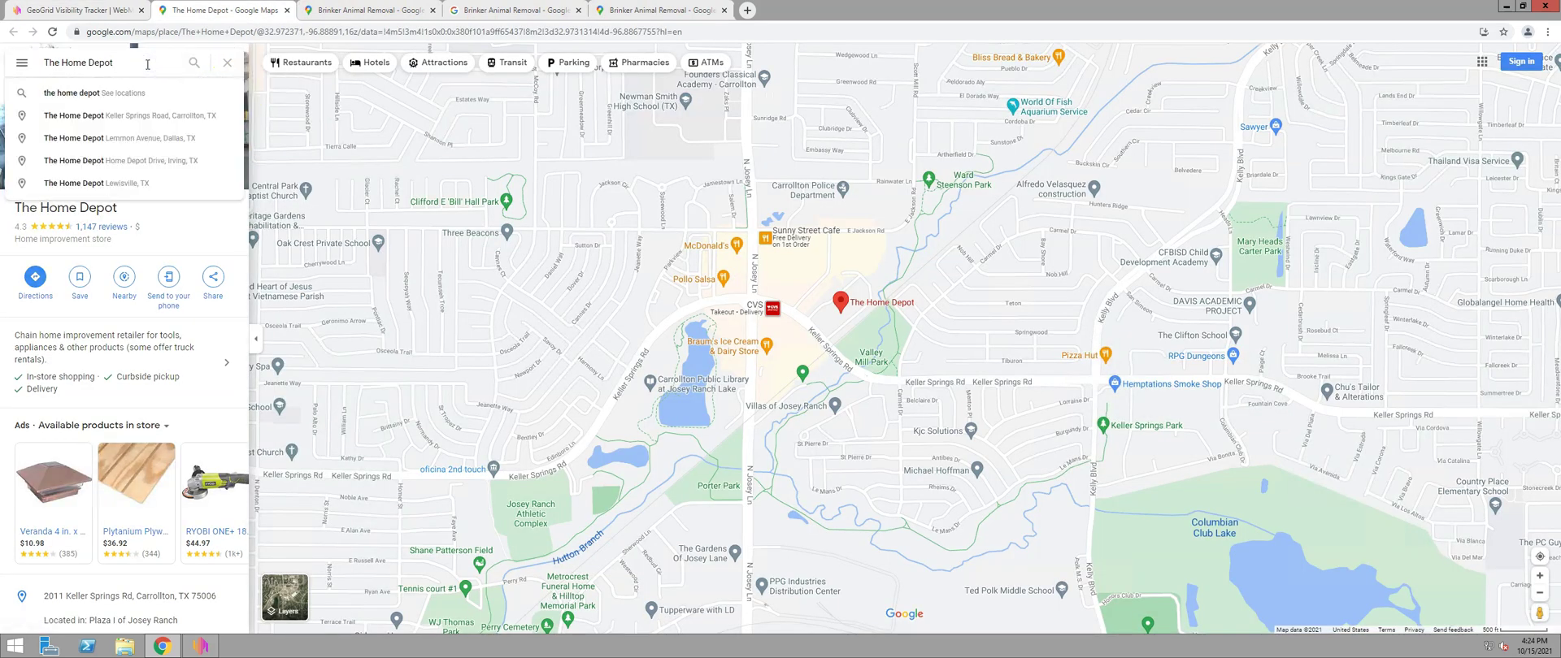
pyautogui.hotkey('ctrl', 'a')
pyautogui.write('mi')
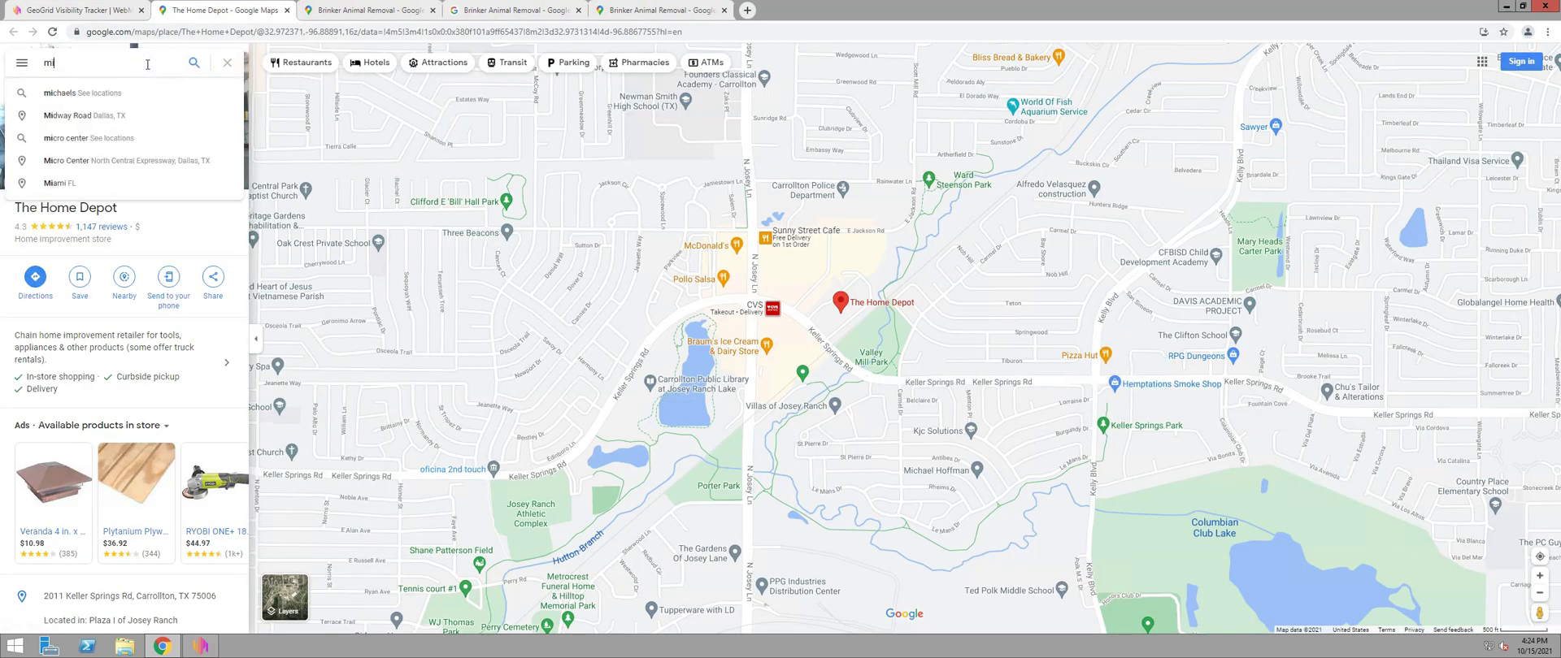
pyautogui.write('ami')
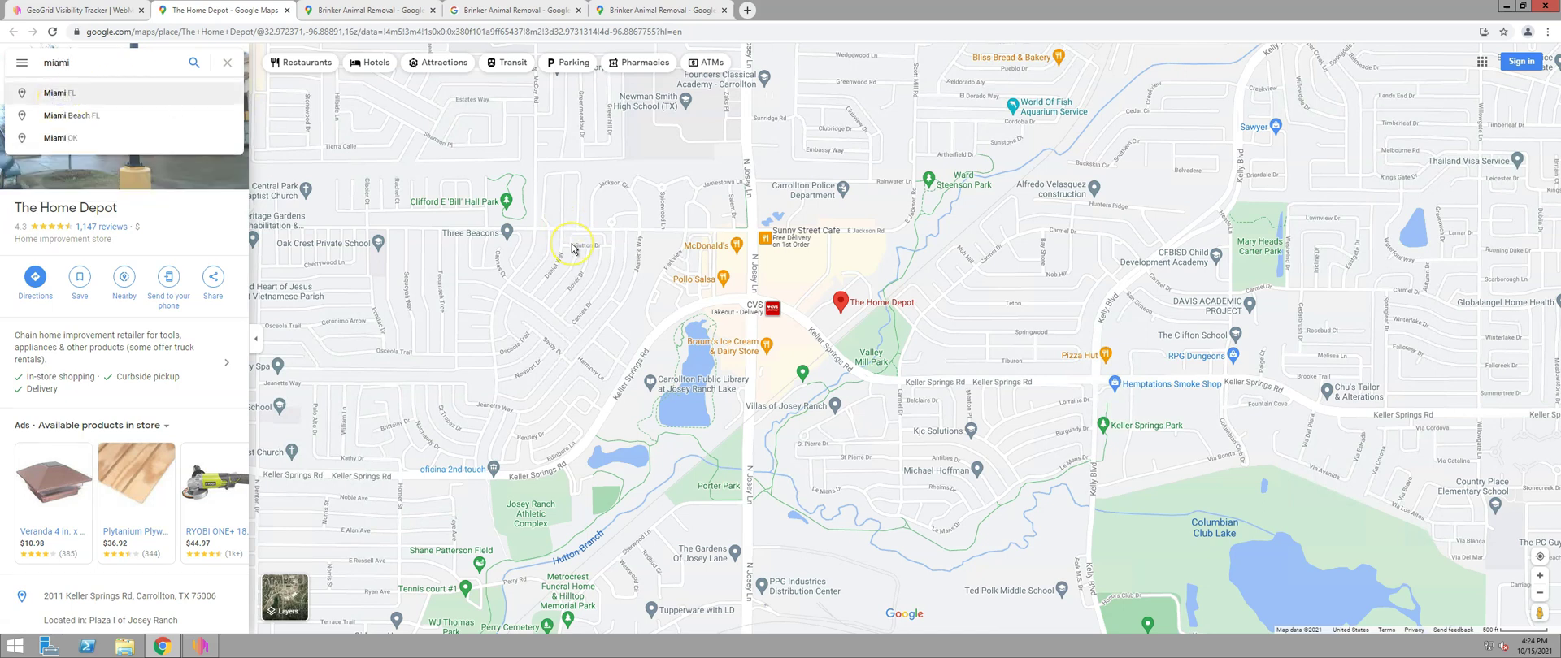
pyautogui.press('Return')
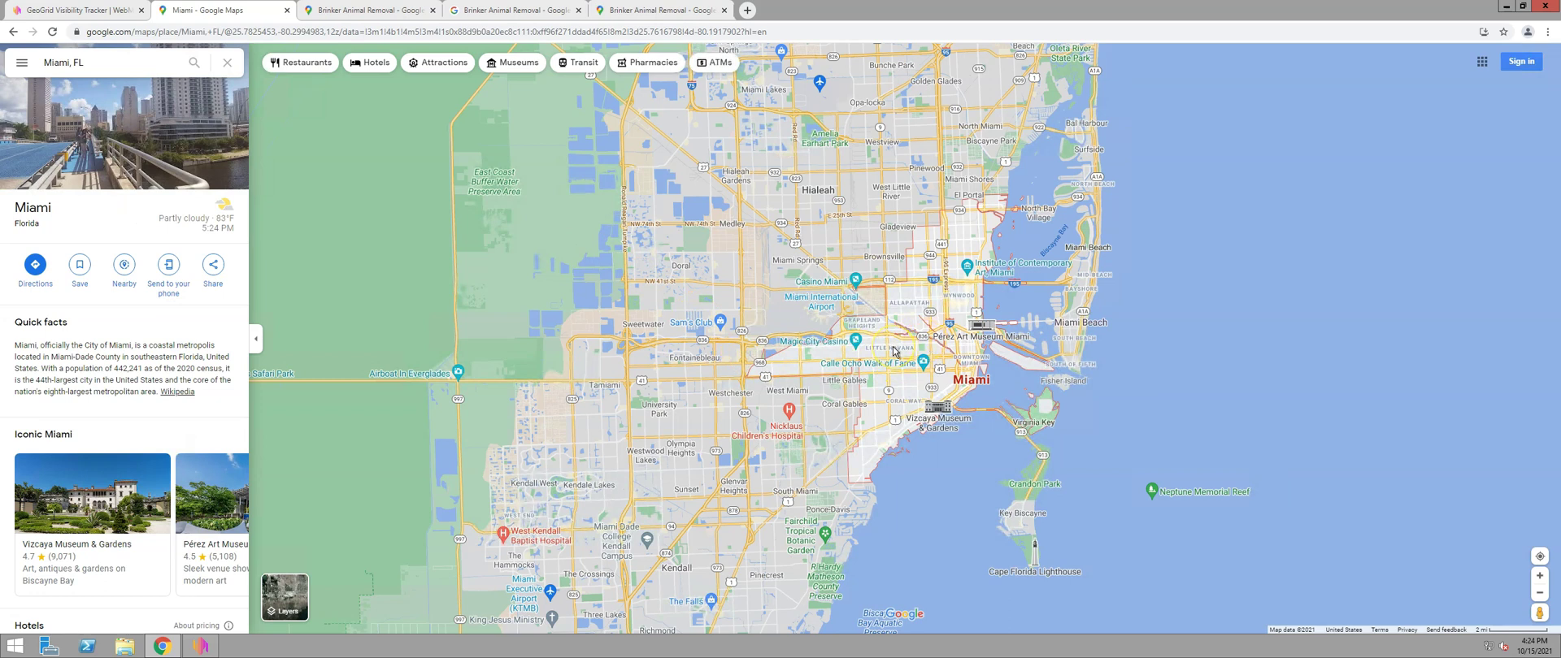
# Find the Family Dollar on NW 7th St in Miami on the map and open its listing.
pyautogui.scroll(1, 892, 352)
pyautogui.scroll(5, 893, 350)
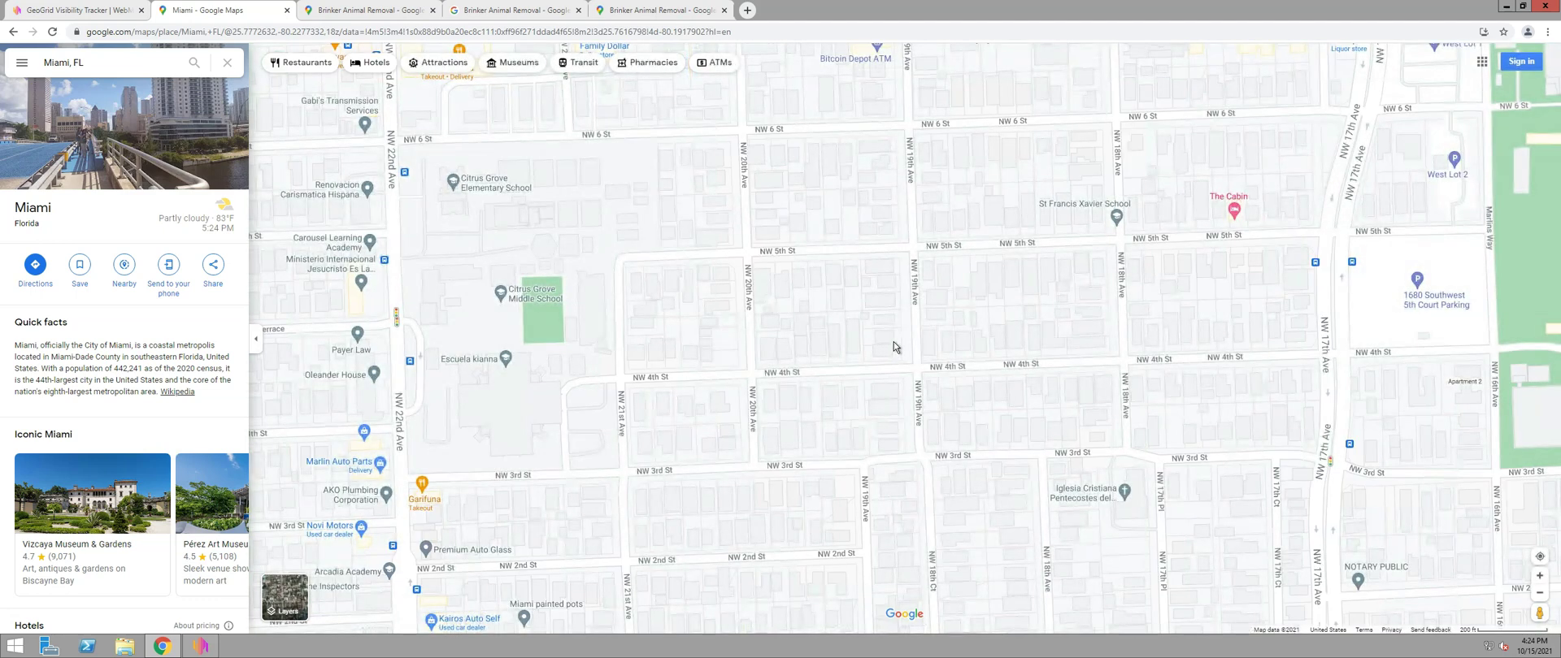
pyautogui.scroll(-1, 892, 348)
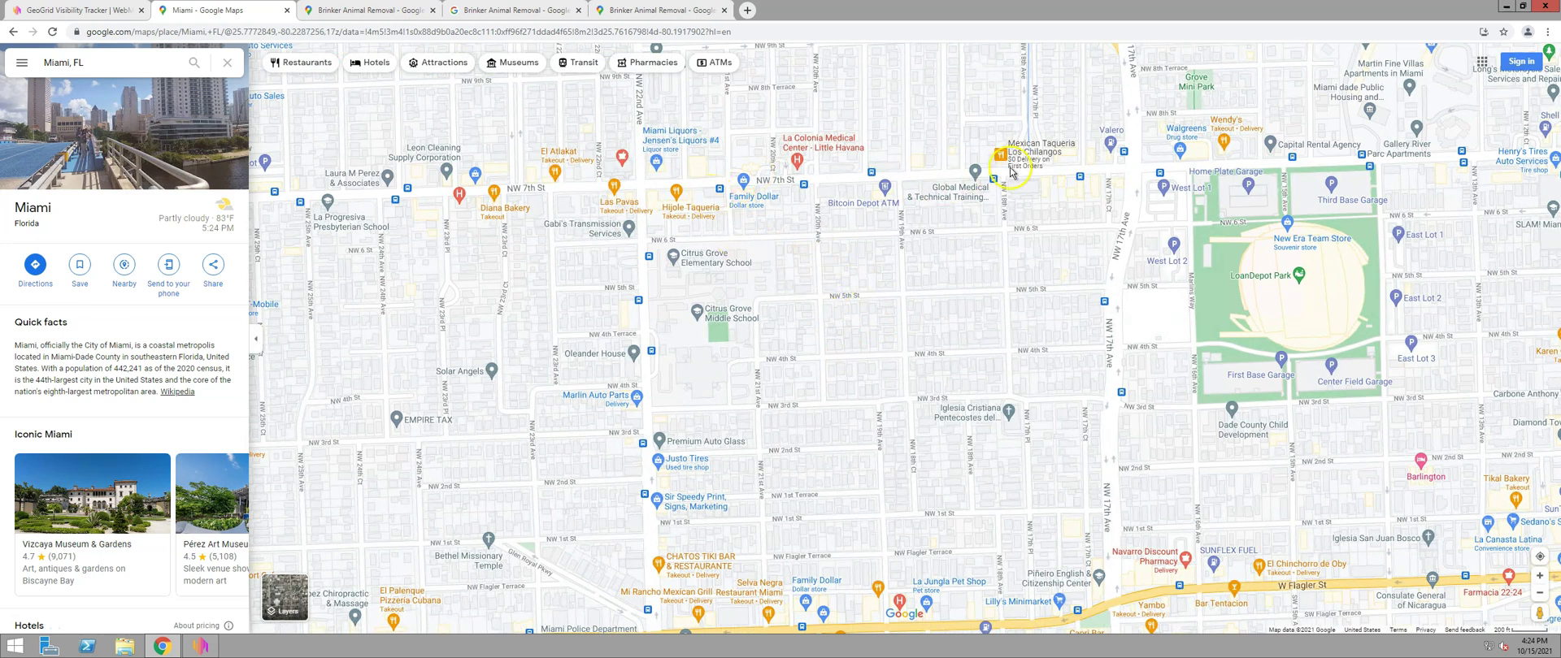
pyautogui.click(763, 203)
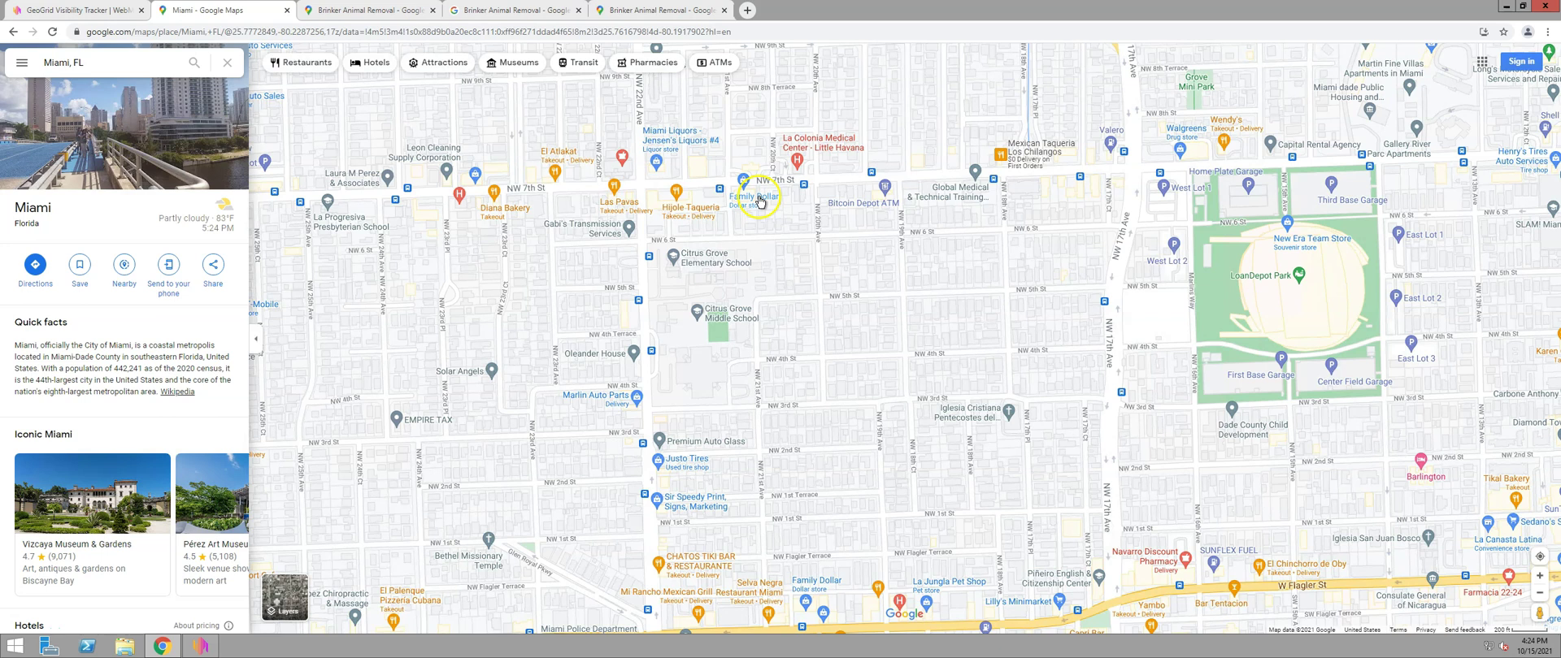
pyautogui.click(738, 277)
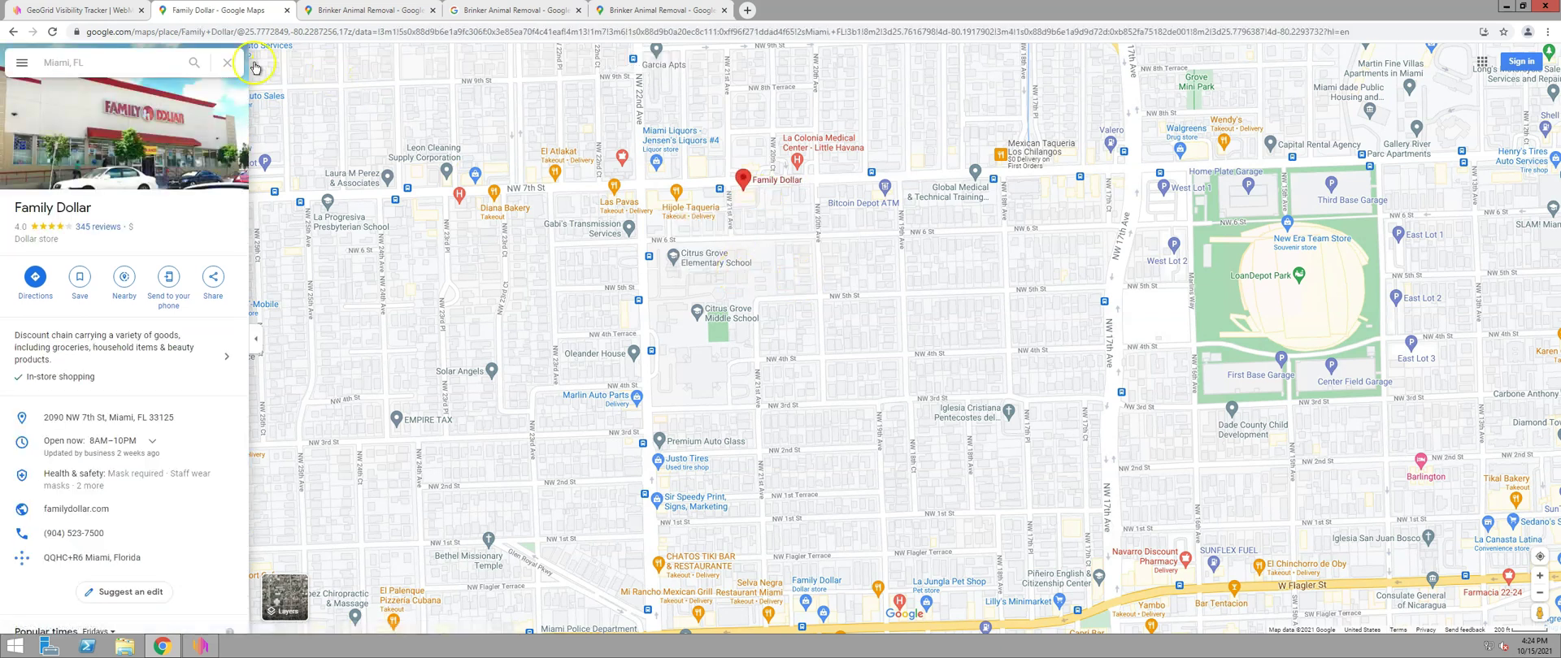
# Replace the latitude in GMB Link Hack Bot with 25.7772849 from Family Dollar's Google Maps URL.
pyautogui.moveTo(246, 31); pyautogui.dragTo(292, 31)
pyautogui.hotkey('ctrl', 'c')
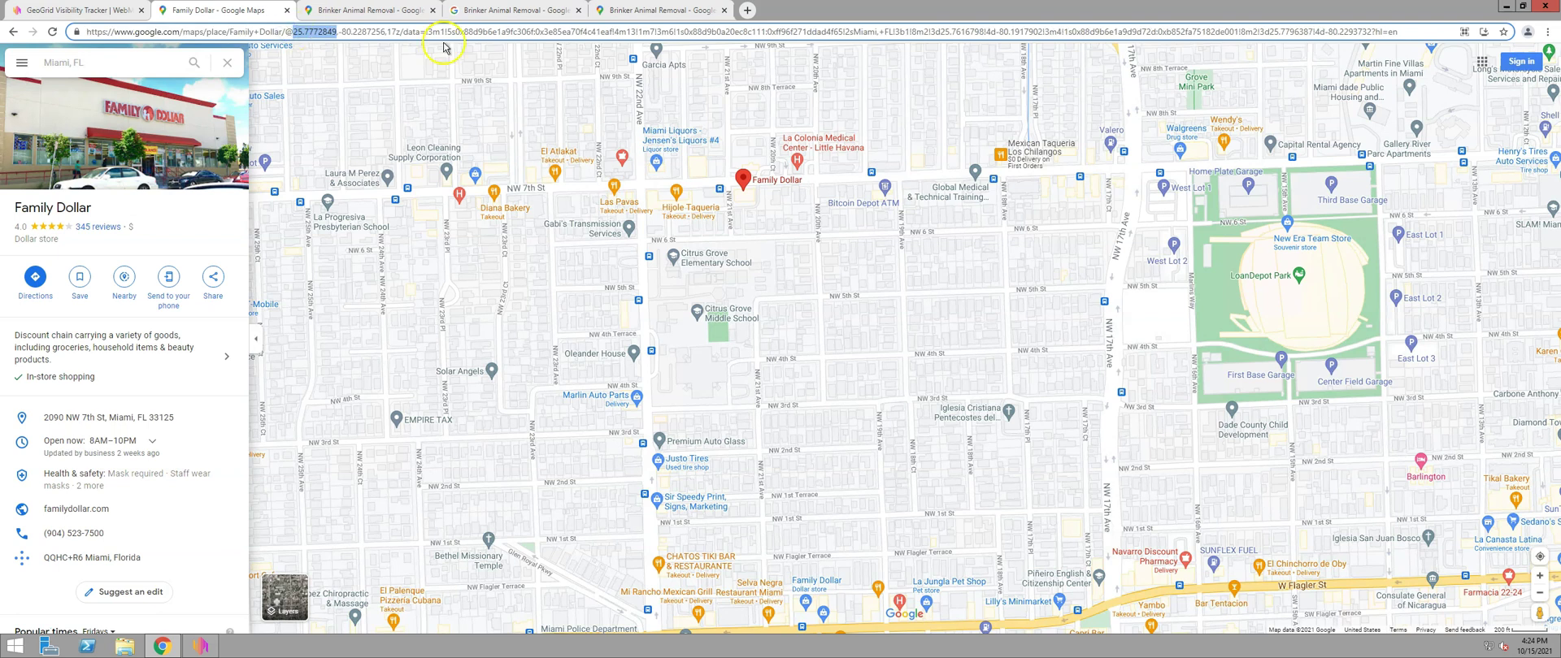
pyautogui.click(189, 648)
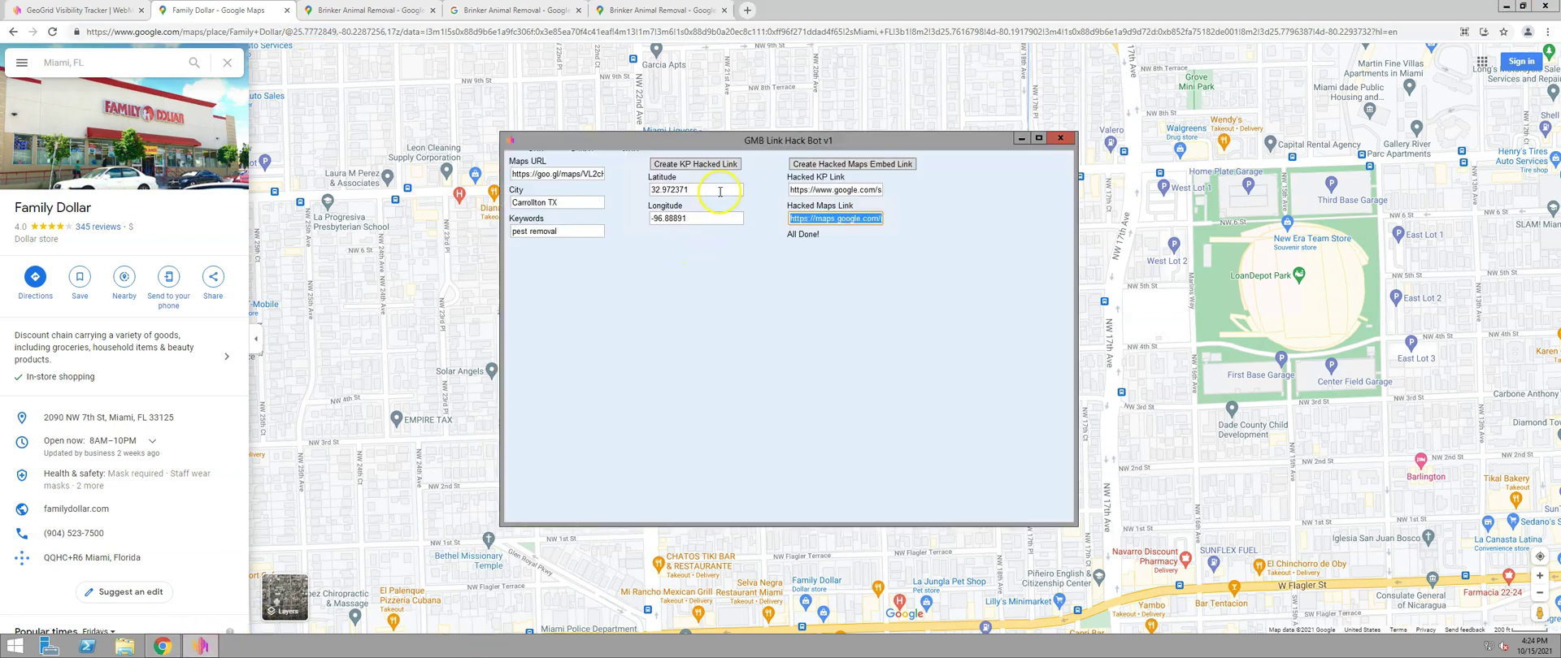
pyautogui.doubleClick(718, 191)
pyautogui.hotkey('ctrl', 'v')
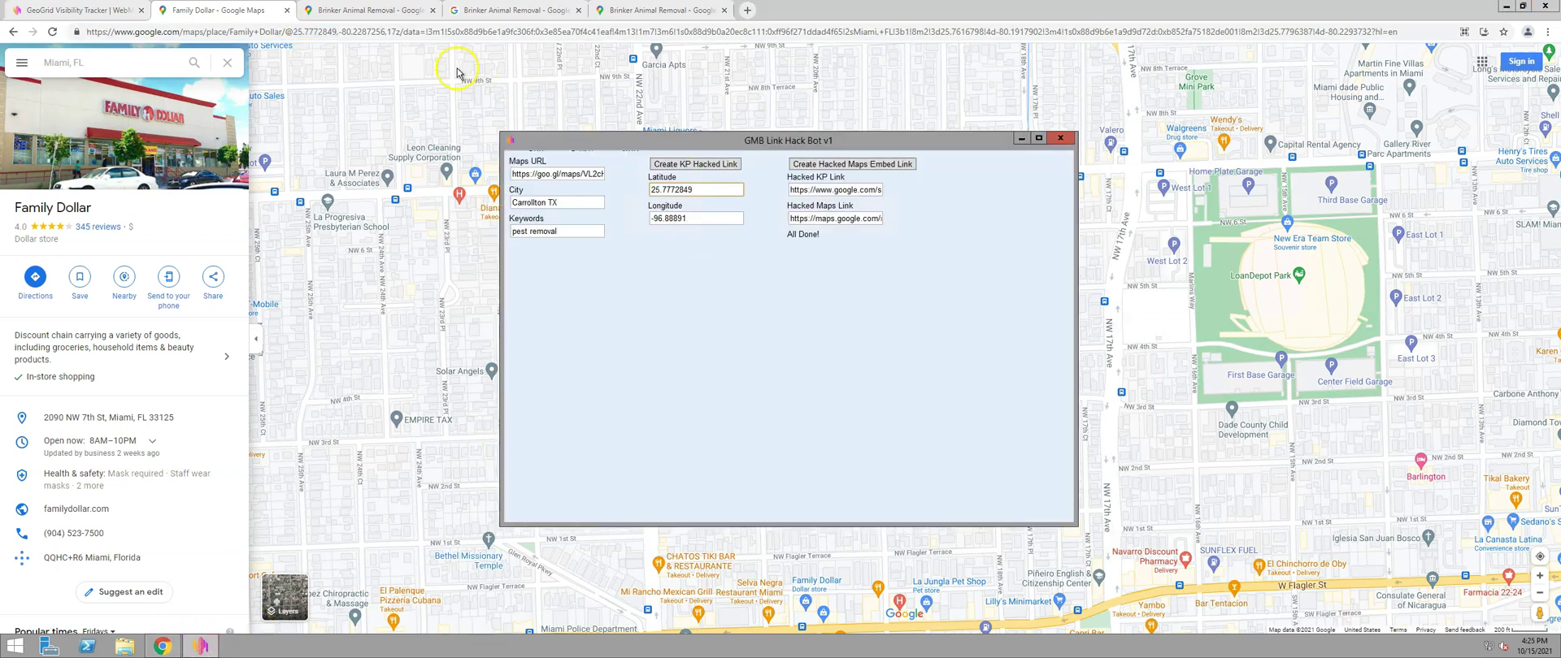
# Replace the longitude in GMB Link Hack Bot with -80.2287256 from Family Dollar's Google Maps URL.
pyautogui.doubleClick(380, 31)
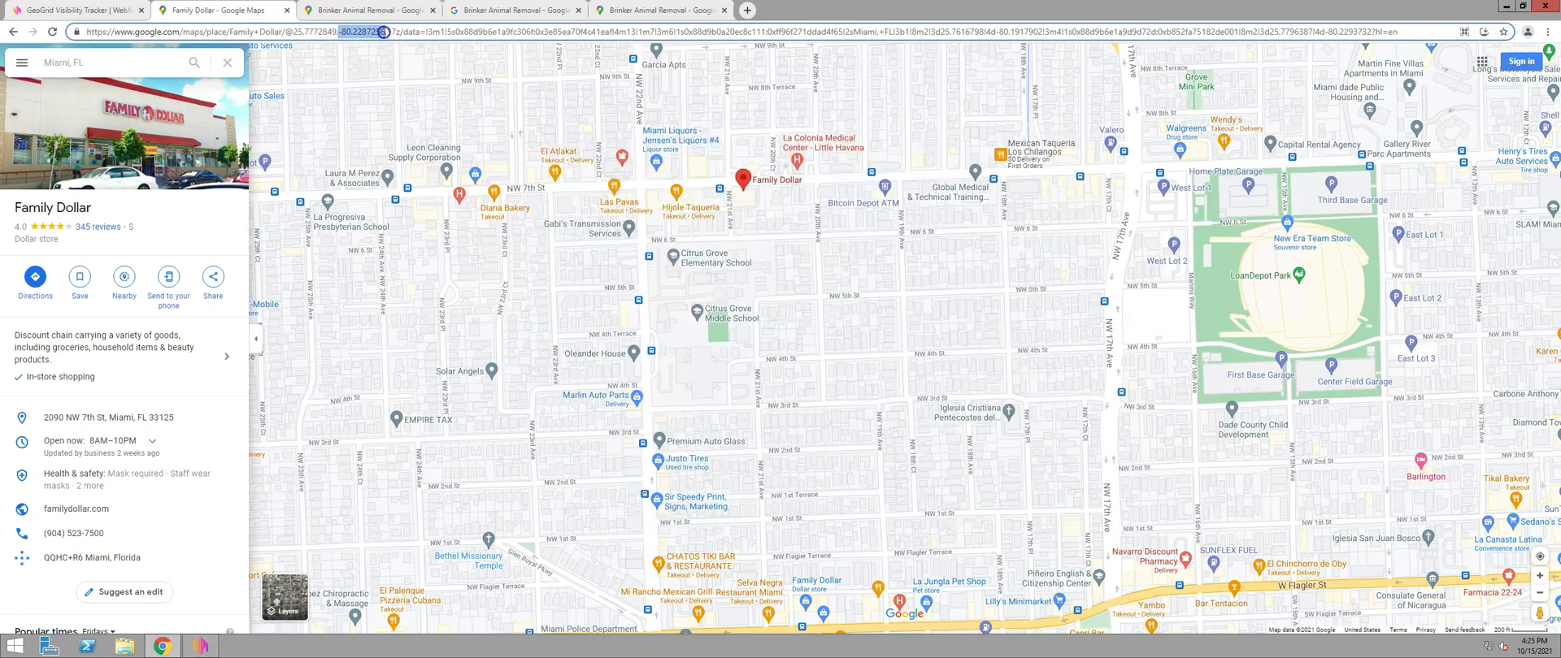
pyautogui.click(201, 647)
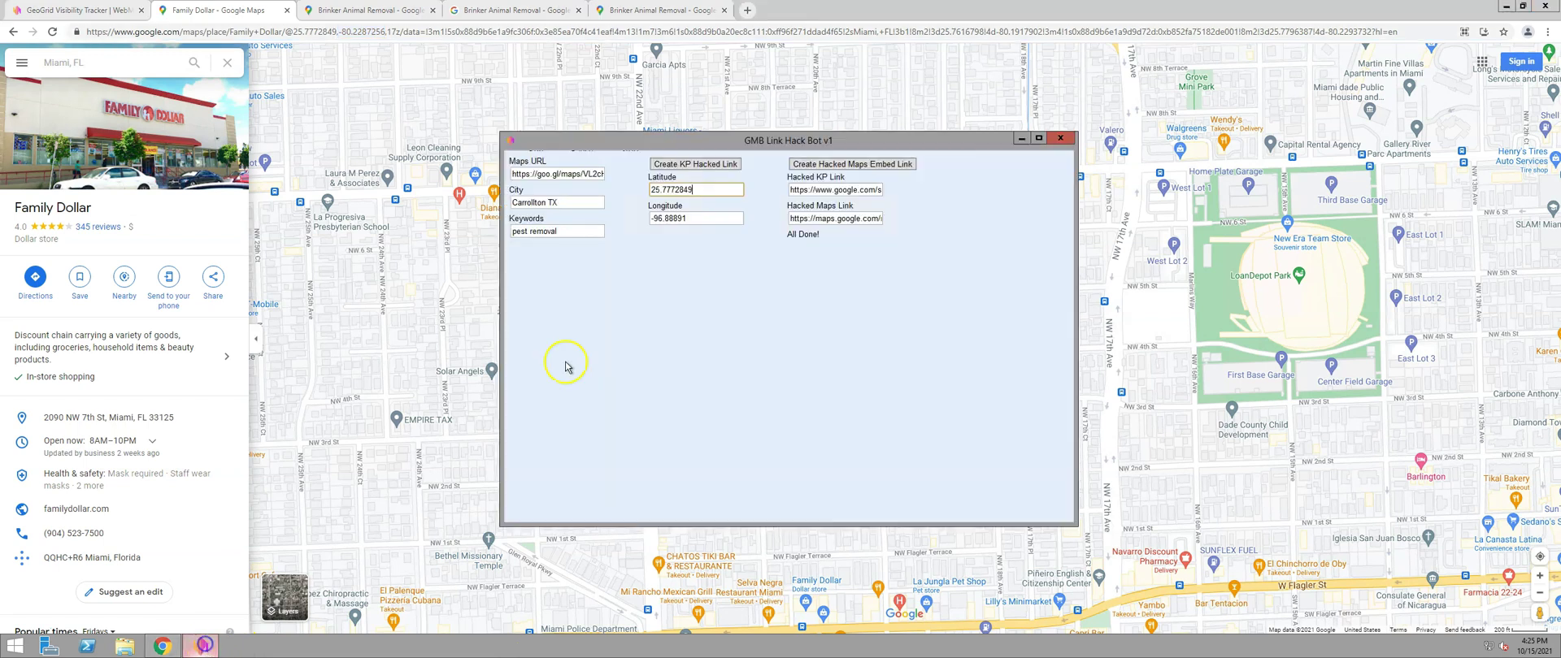
pyautogui.click(704, 218)
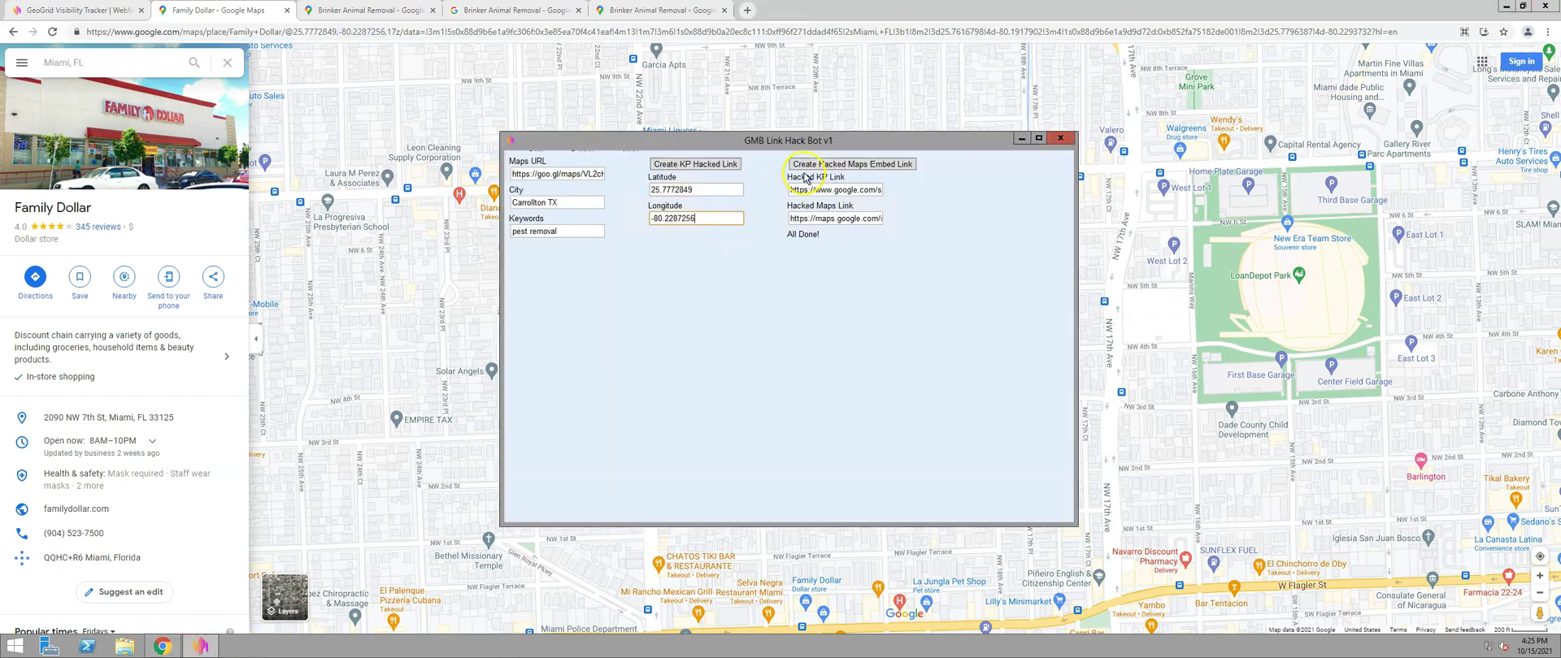
# Change the keyword to "junk removal" and generate a new hacked maps embed link.
pyautogui.moveTo(565, 232); pyautogui.dragTo(506, 235)
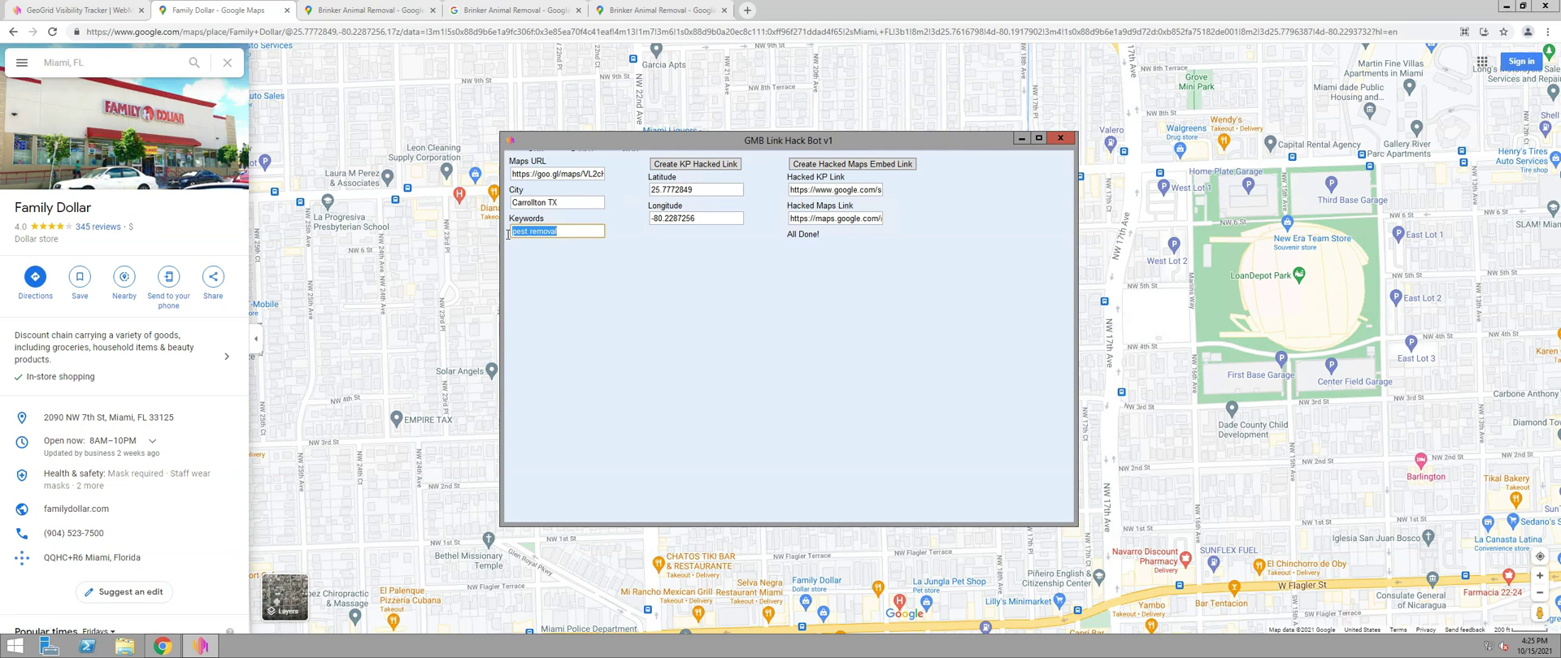
pyautogui.press('BackSpace')
pyautogui.write('junk removal')
pyautogui.click(868, 163)
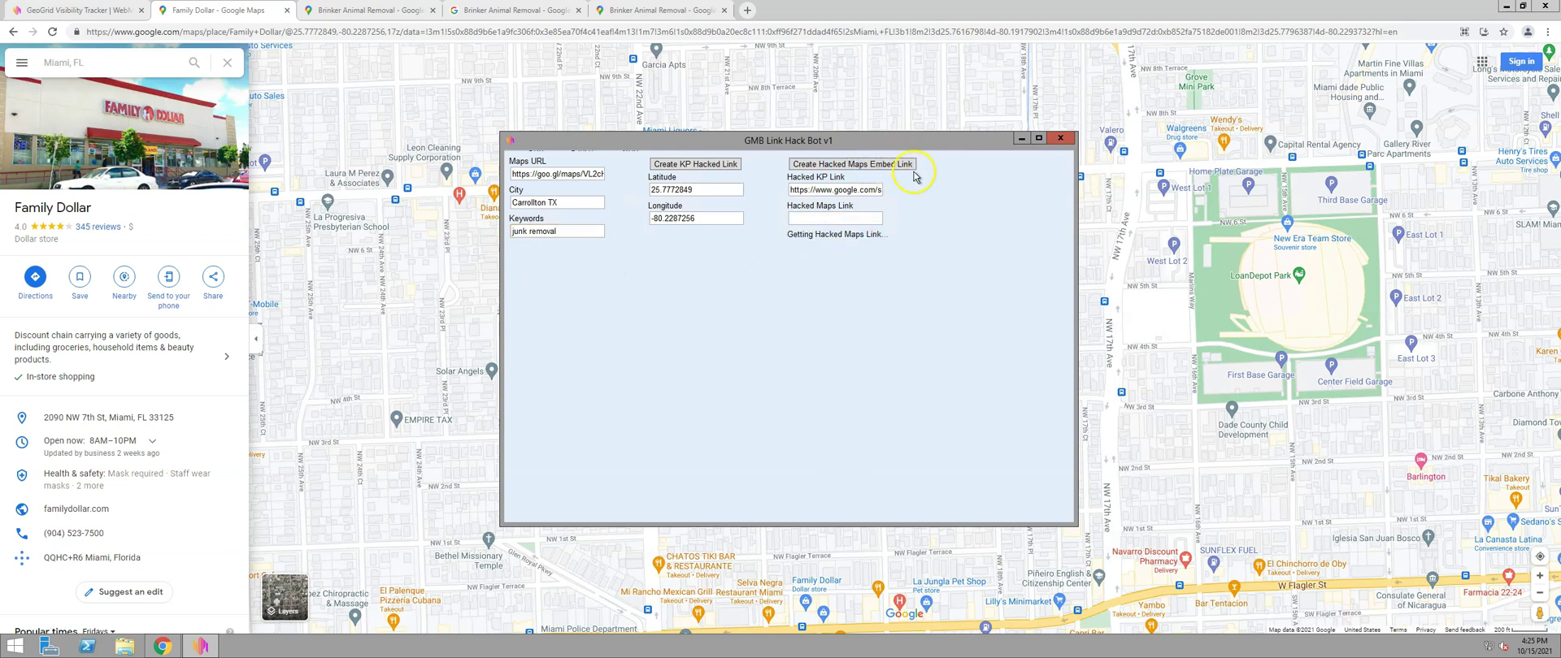
pyautogui.click(882, 318)
pyautogui.click(877, 303)
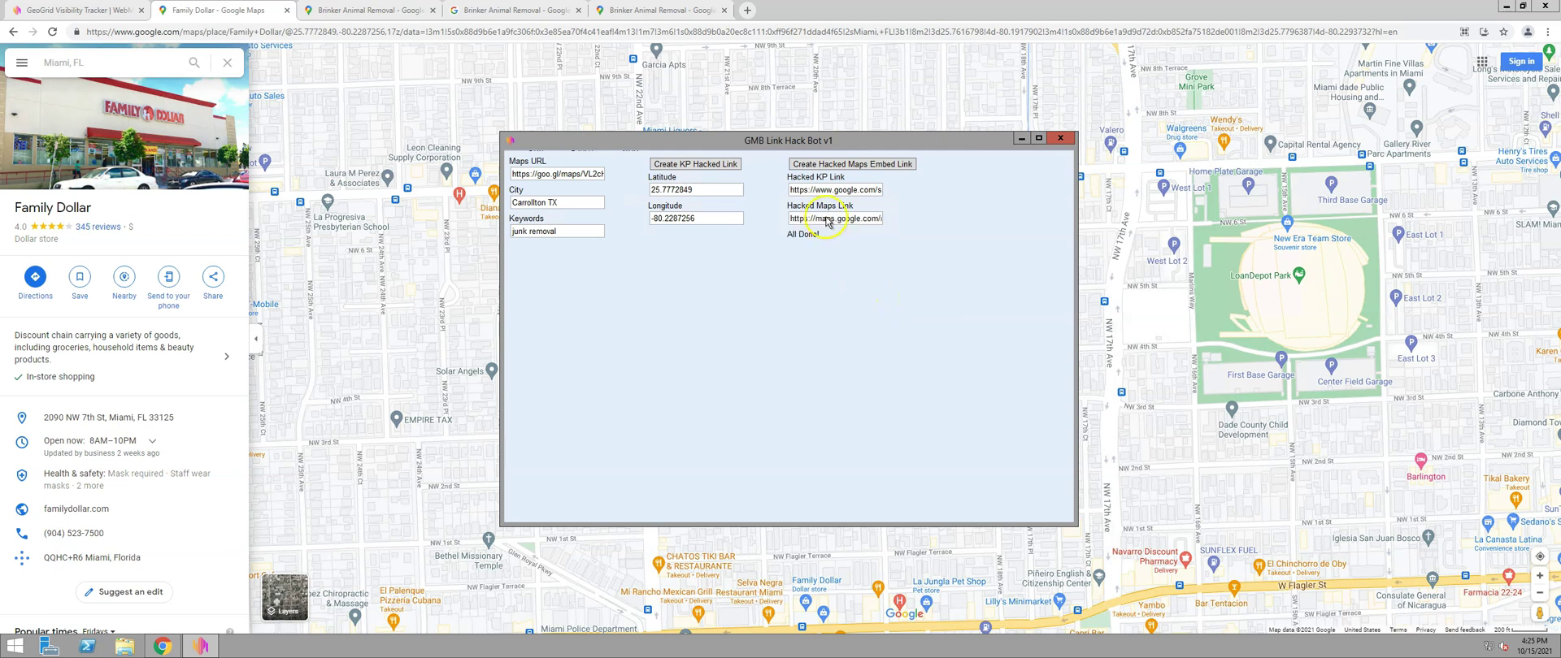
# Open the generated hacked maps link in a new Chrome tab and check its business listing, search keyword and URL.
pyautogui.click(835, 219)
pyautogui.doubleClick(836, 219)
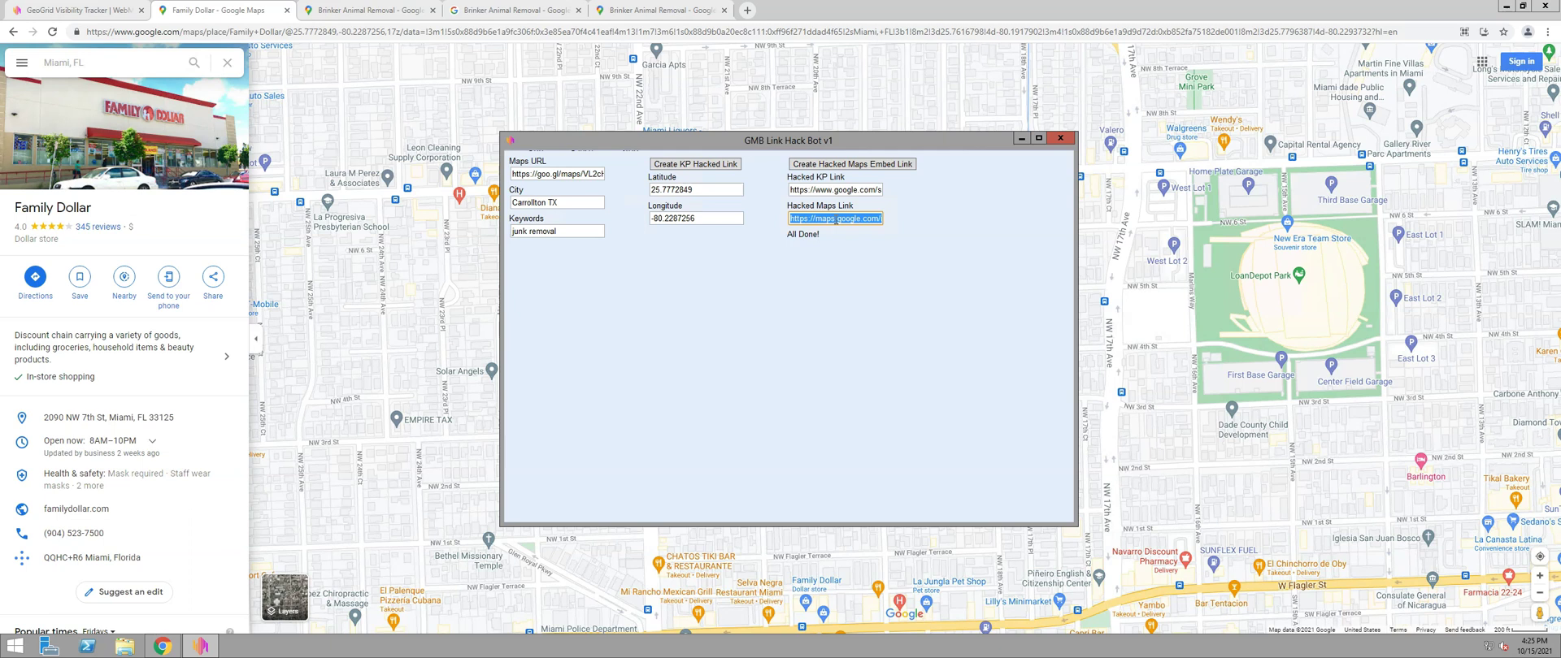
pyautogui.click(748, 10)
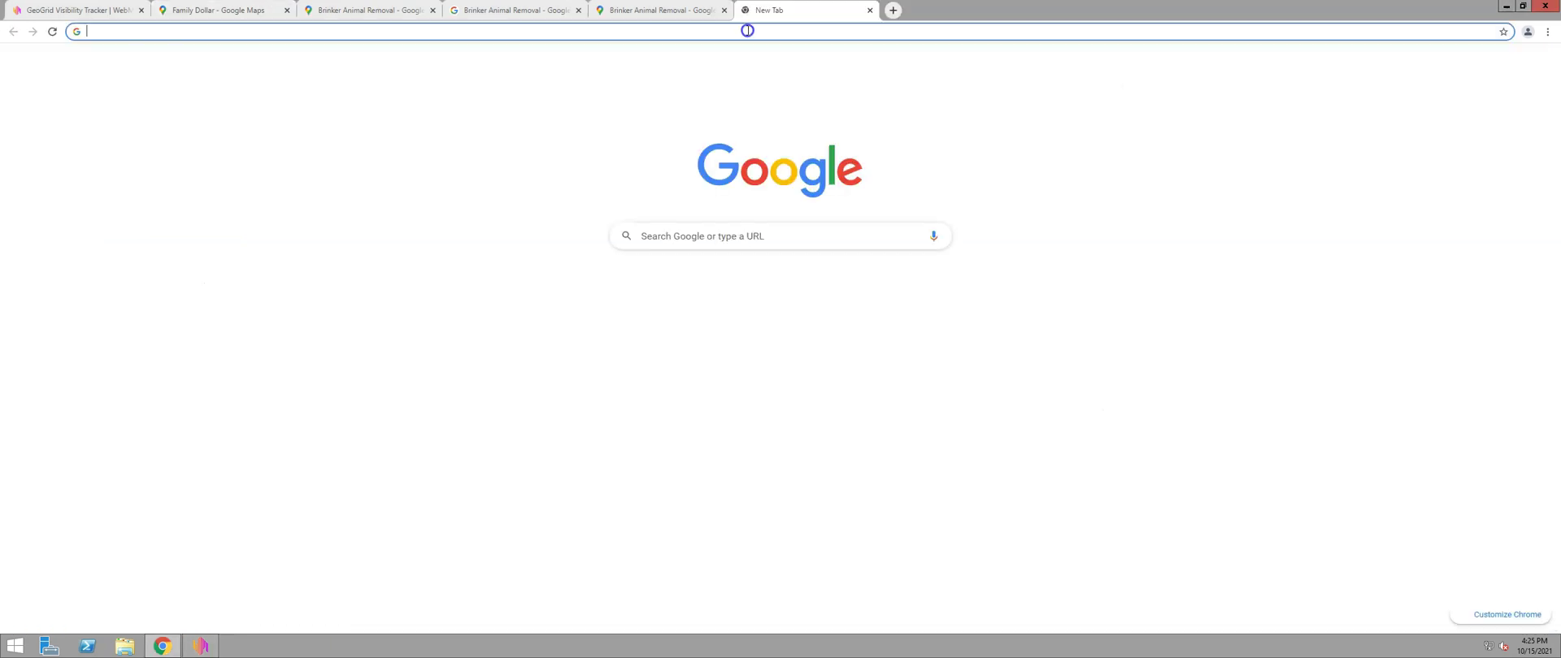
pyautogui.click(748, 31)
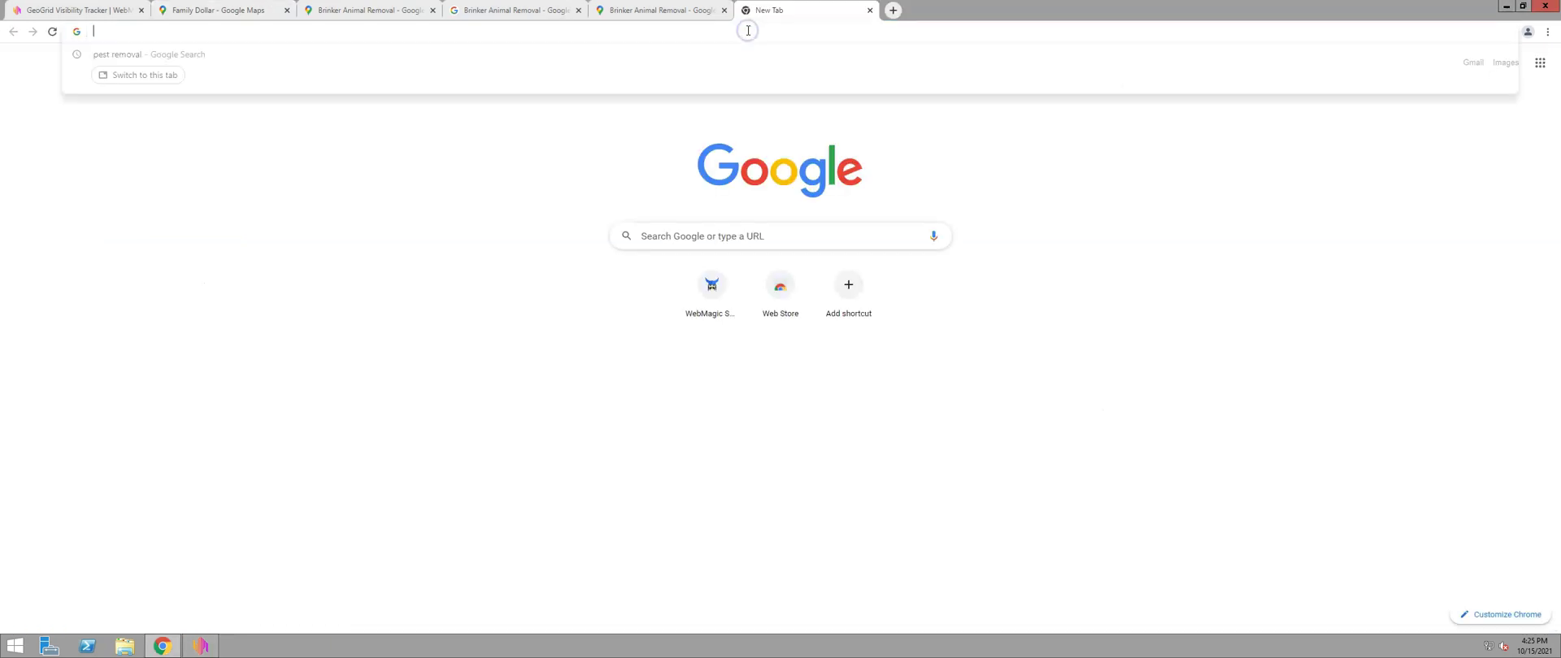
pyautogui.hotkey('ctrl', 'v')
pyautogui.press('Return')
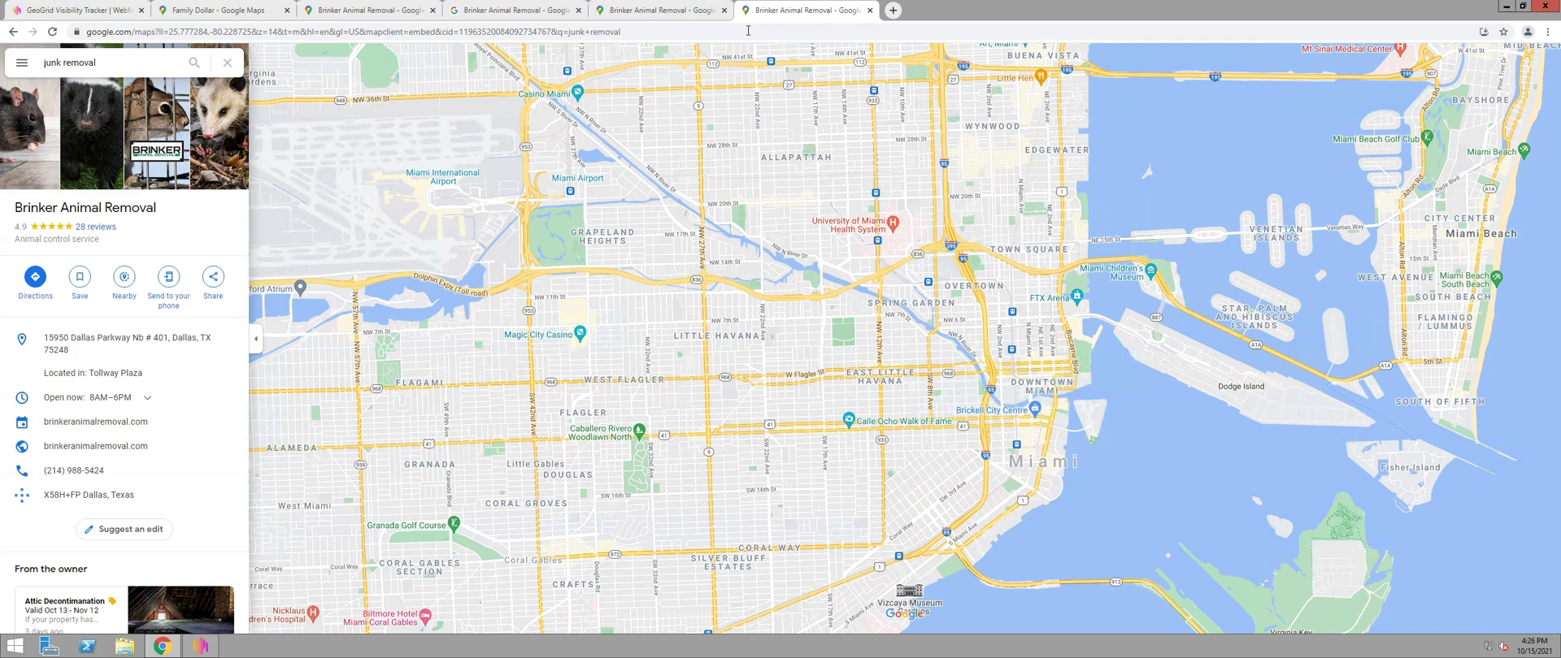
pyautogui.doubleClick(290, 394)
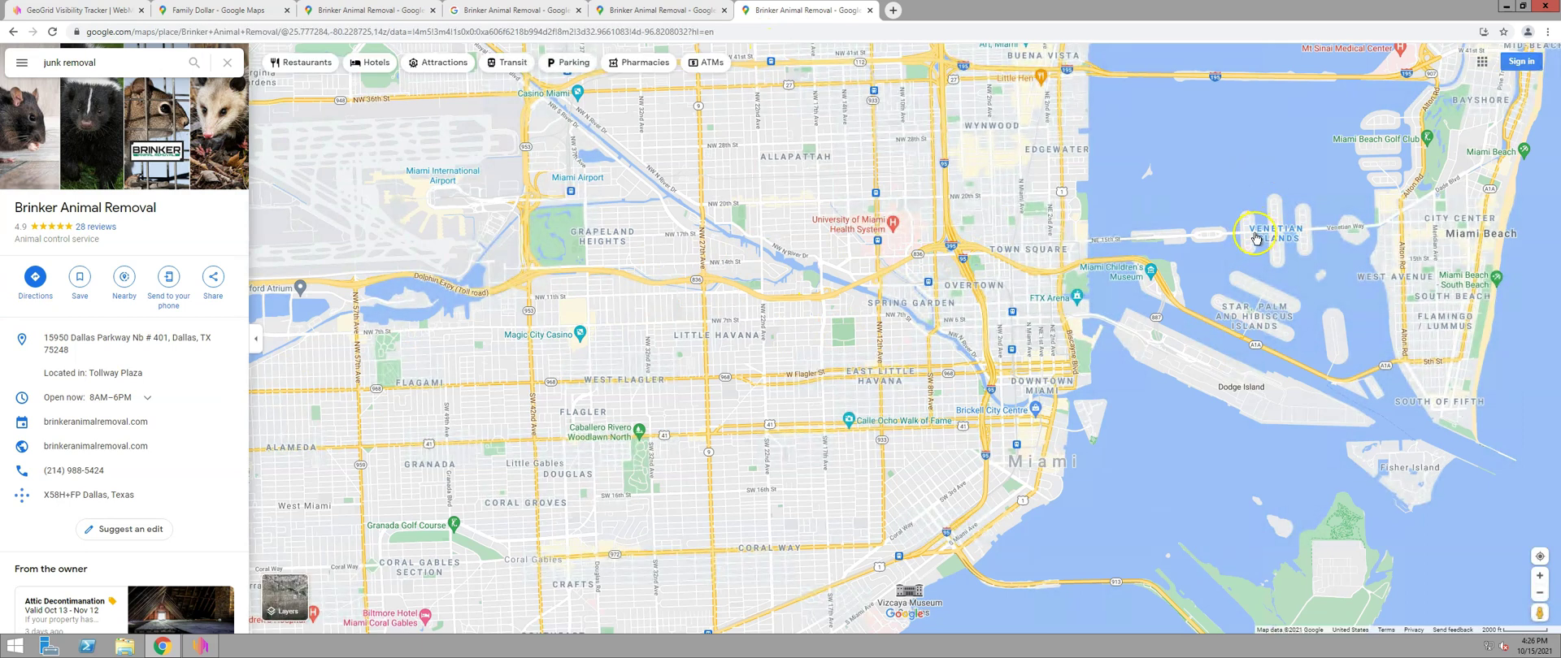
pyautogui.click(103, 63)
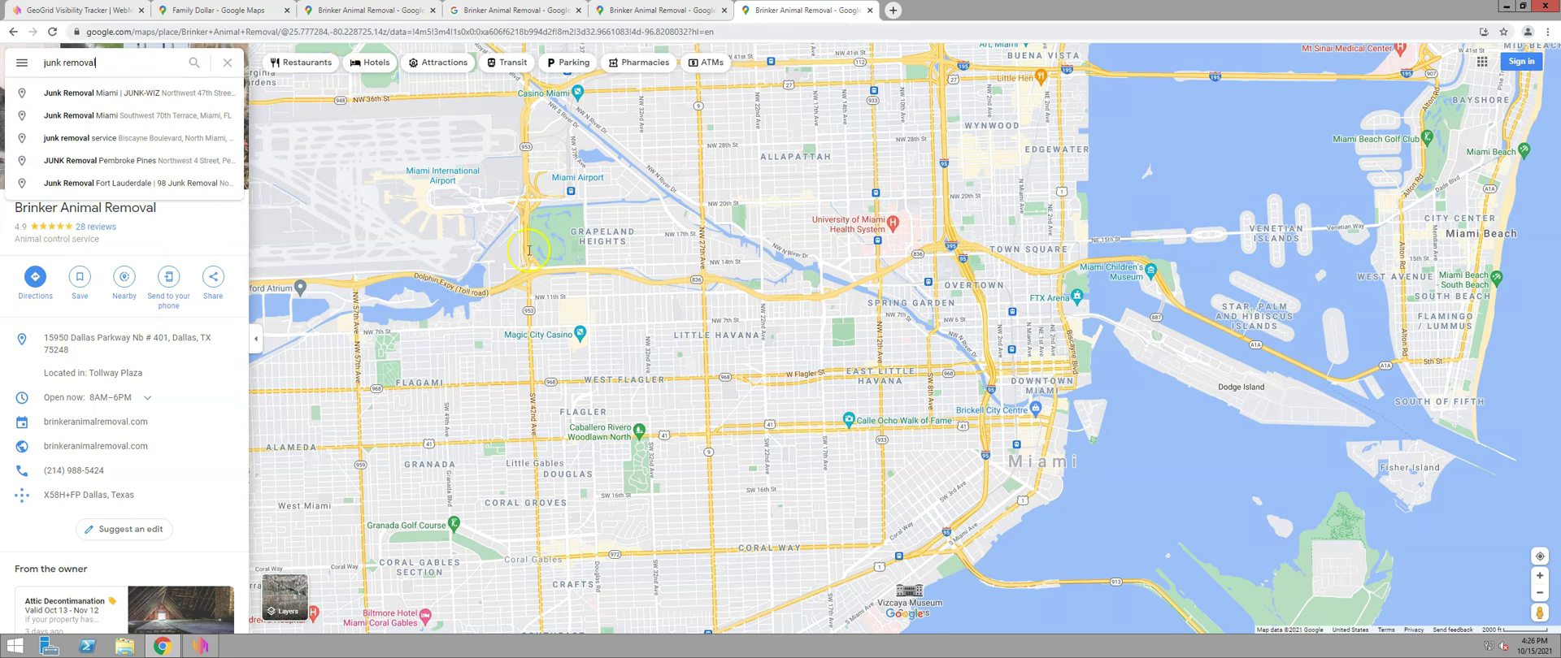
pyautogui.hotkey('ctrl', 'l')
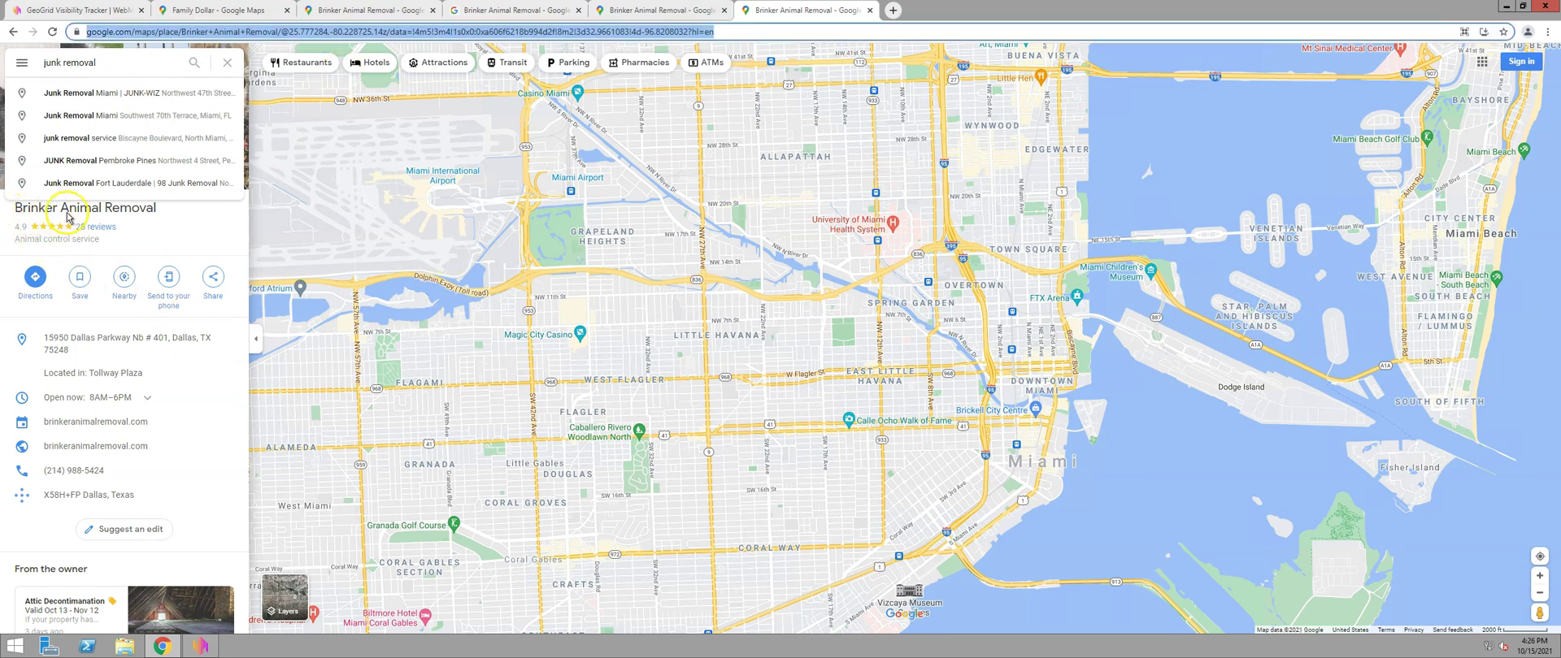
# Close the junk removal map tab and clear the browser window off the desktop.
pyautogui.click(785, 12)
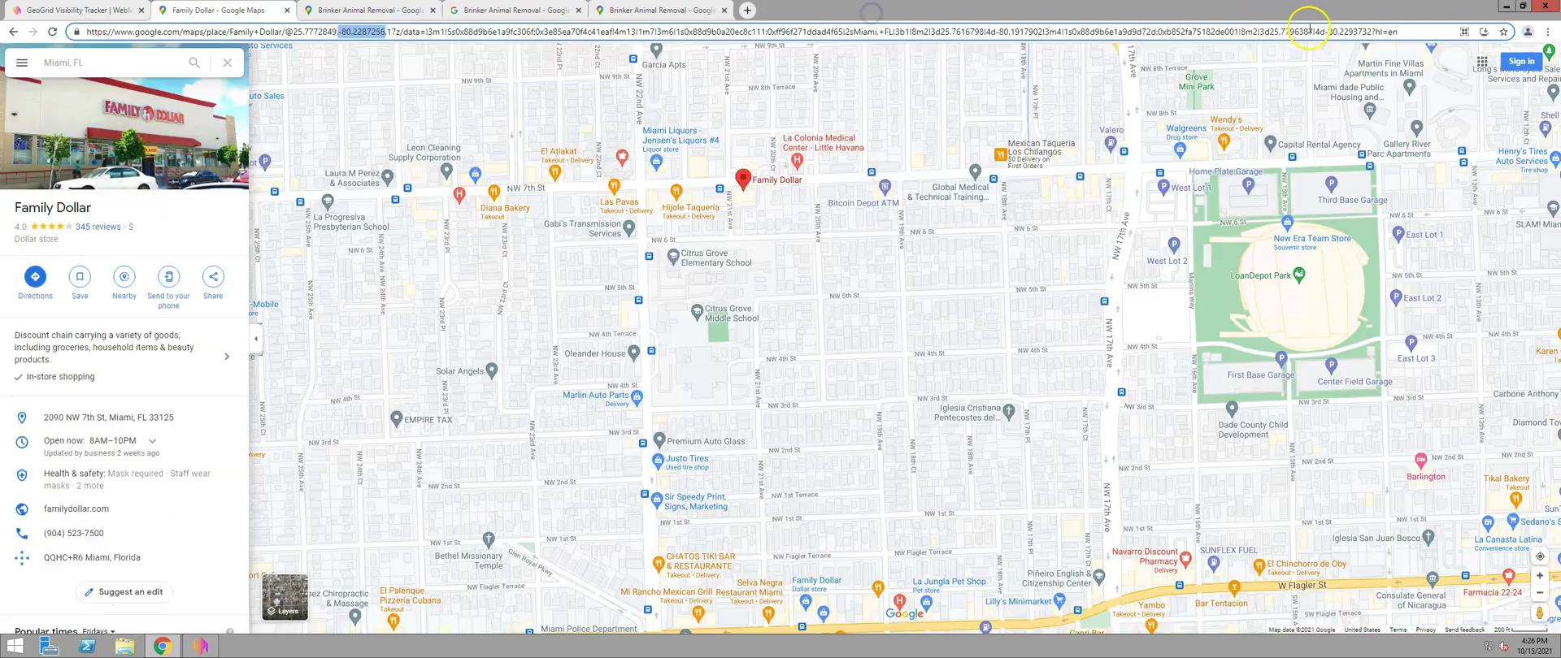
pyautogui.click(870, 11)
pyautogui.click(1542, 7)
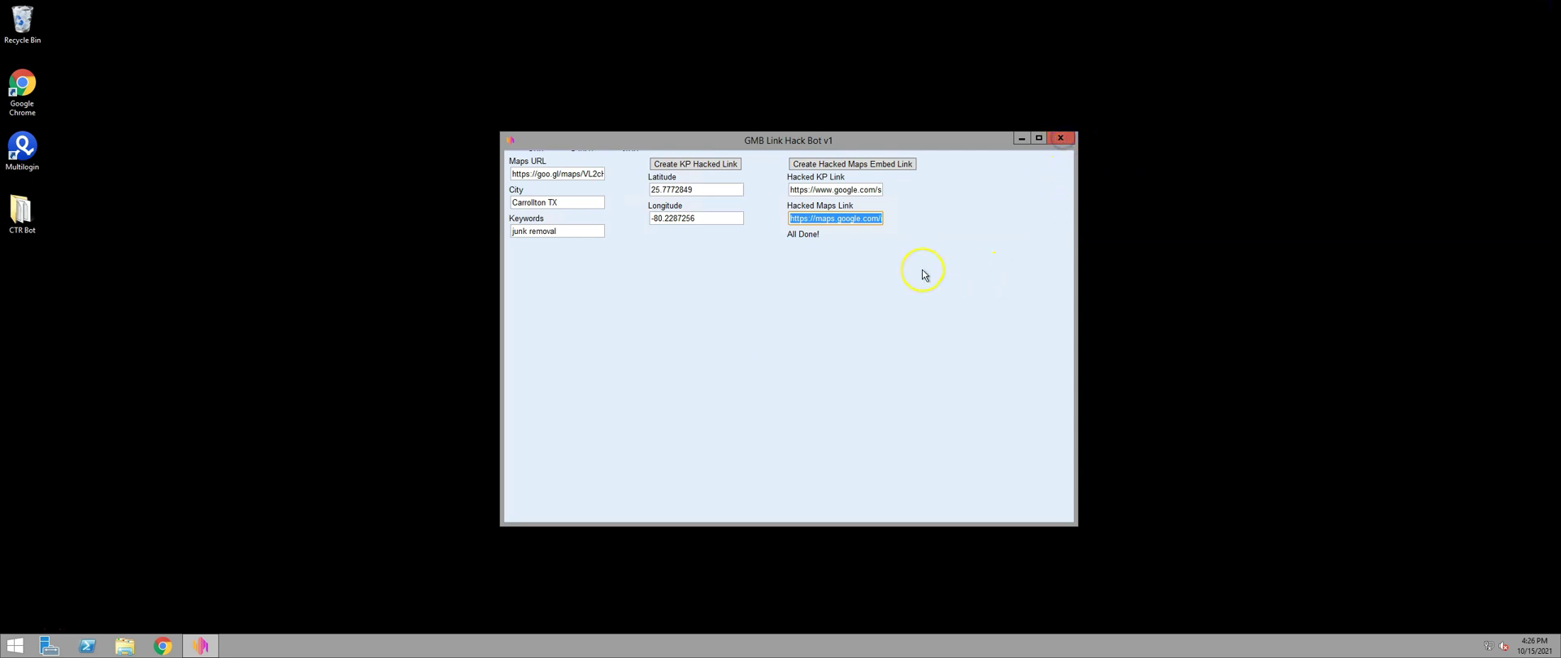
# Launch CTR Bot_locked from the CTR Bot folder on the desktop and close the folder window.
pyautogui.doubleClick(18, 218)
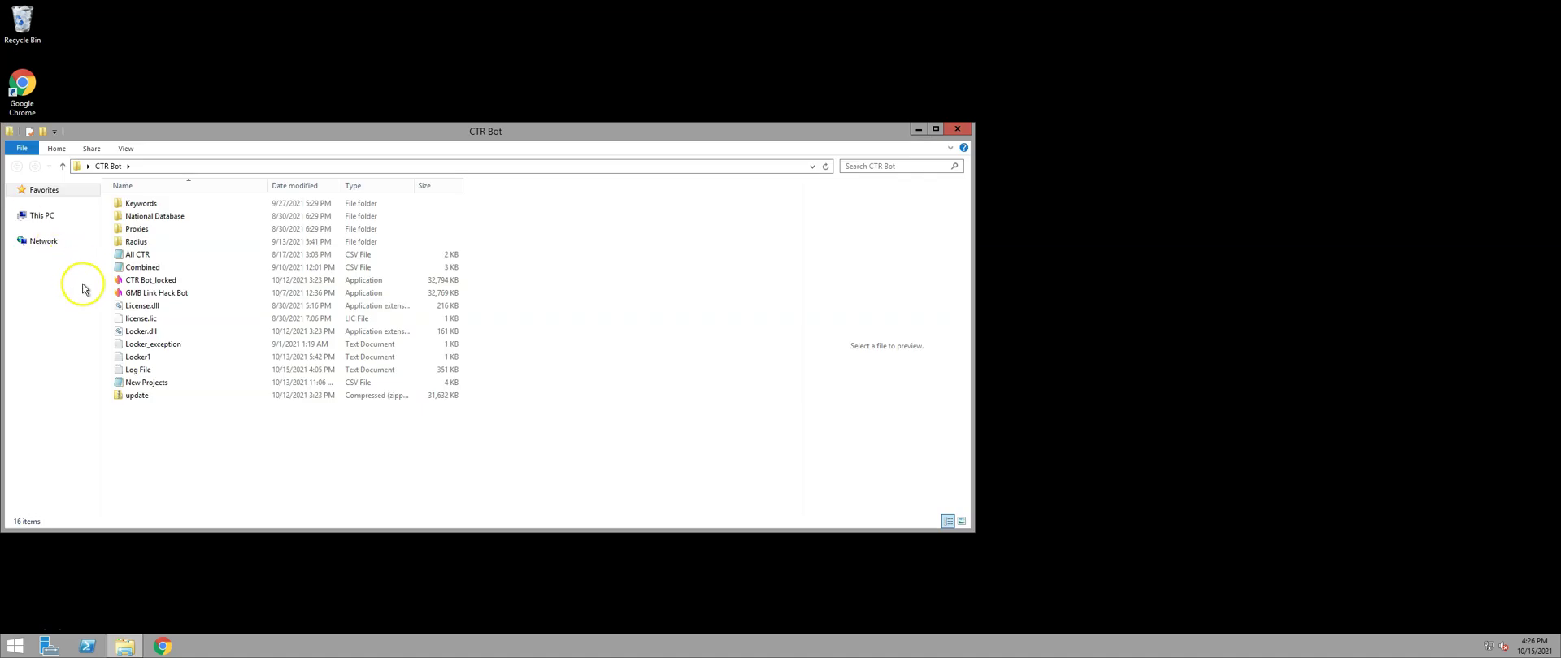
pyautogui.doubleClick(159, 282)
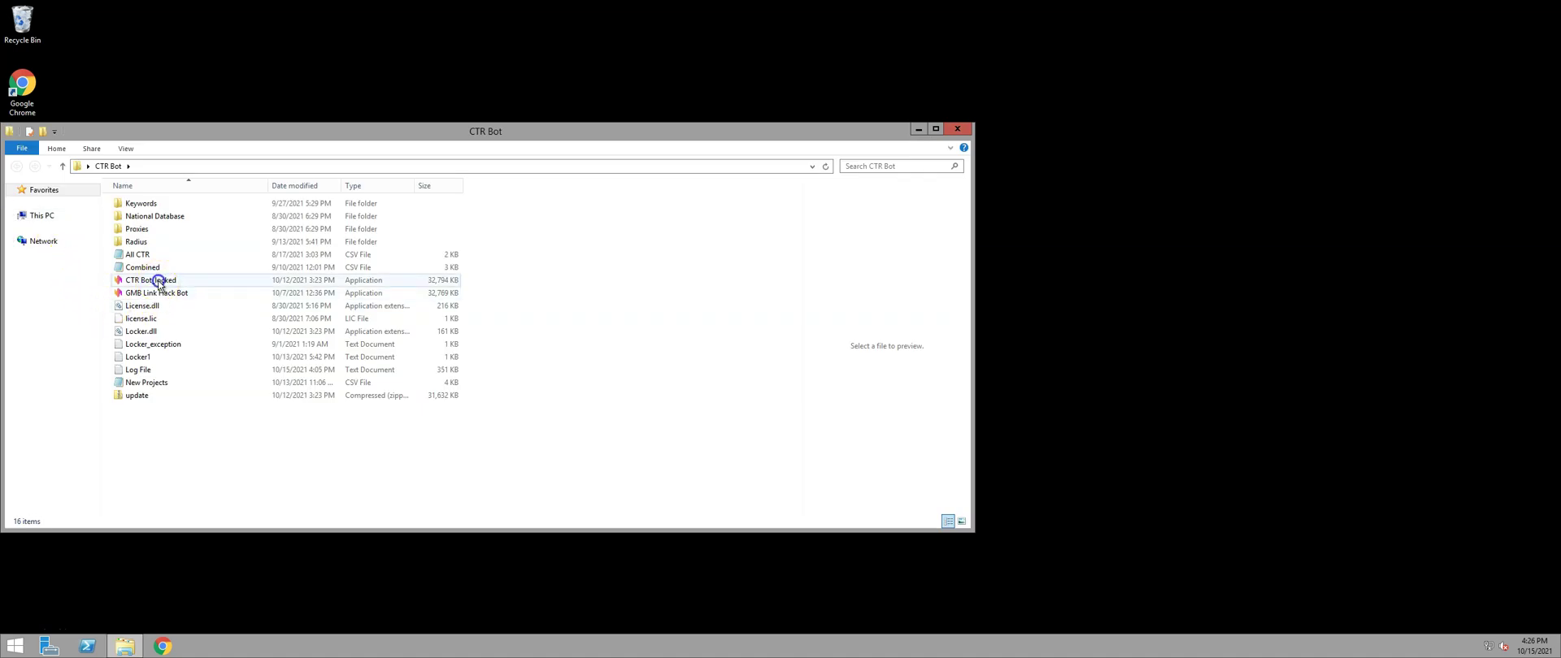
pyautogui.click(958, 127)
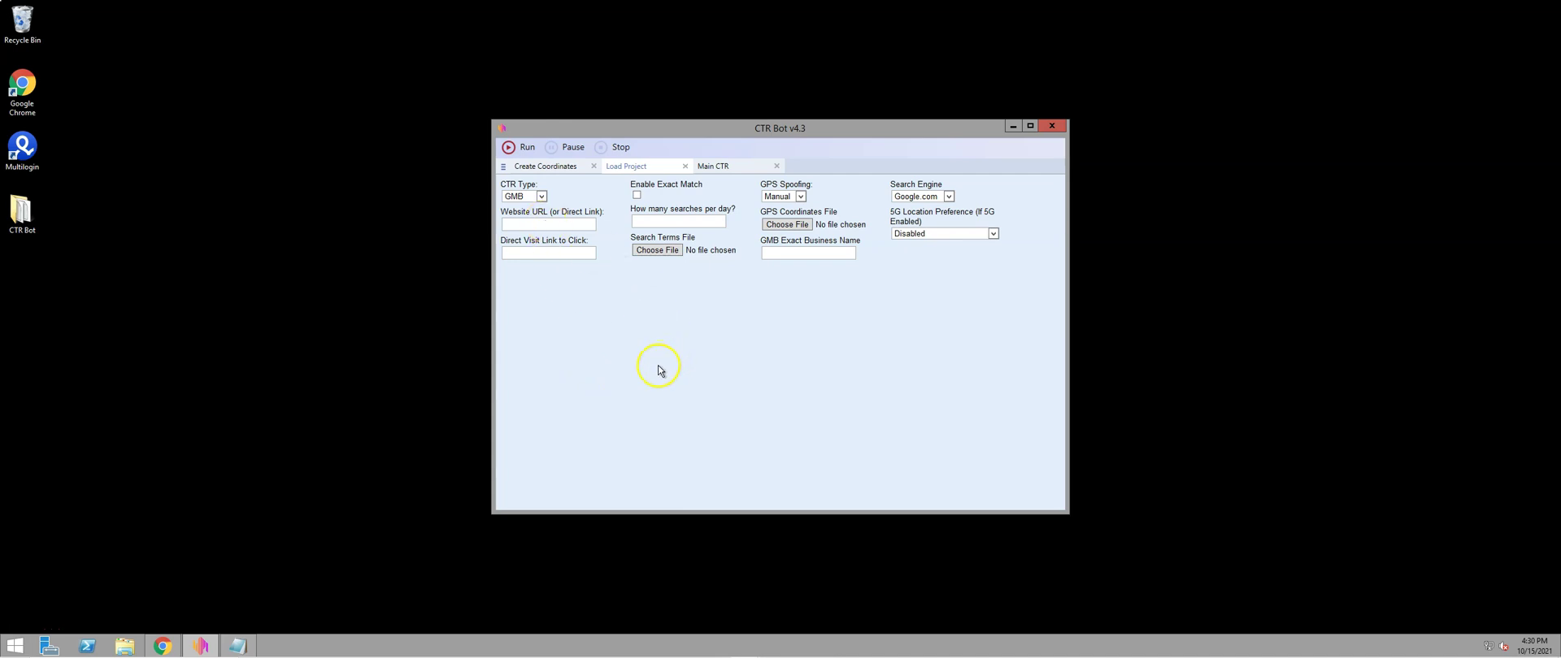
# Set the CTR type to Direct and enter the pest removal knowledge panel link from the Notepad notes as the website URL.
pyautogui.click(541, 197)
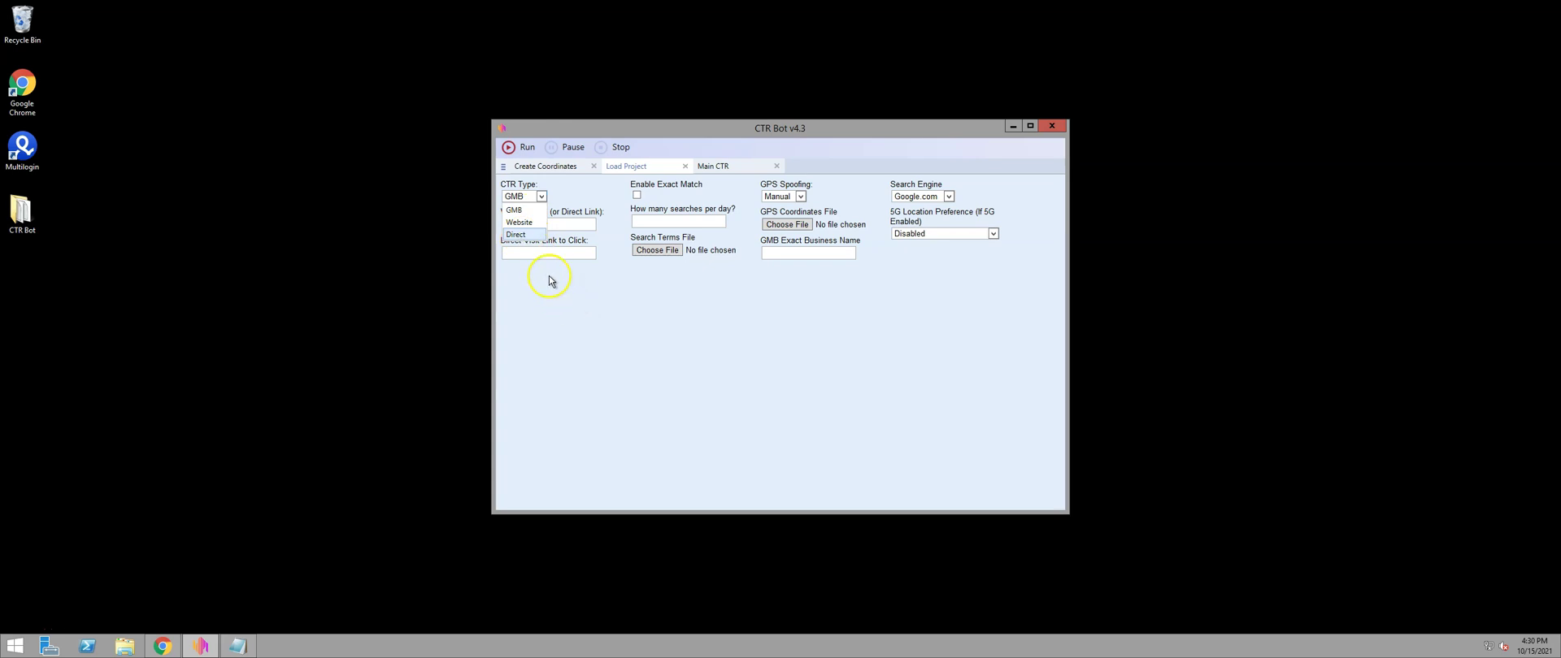
pyautogui.click(521, 234)
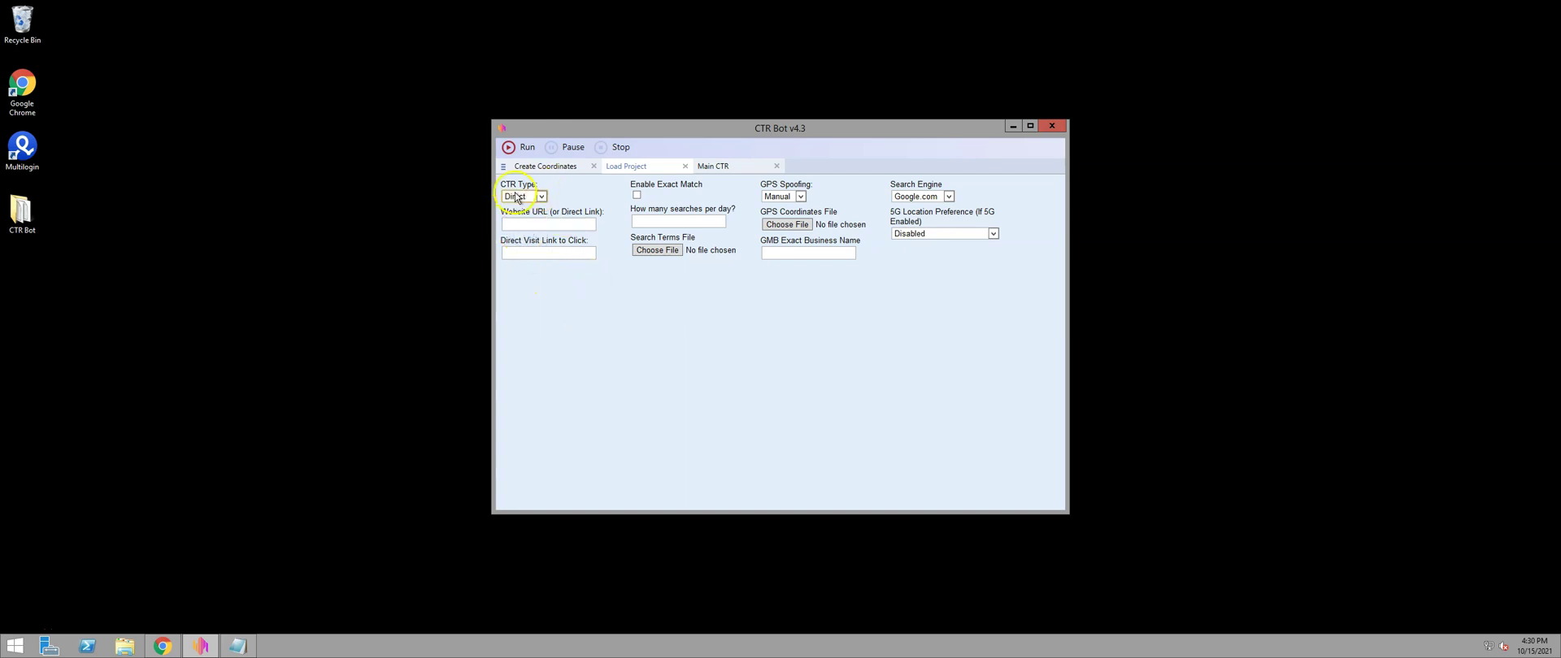
pyautogui.click(538, 224)
pyautogui.click(236, 642)
pyautogui.moveTo(544, 122); pyautogui.dragTo(152, 122)
pyautogui.hotkey('ctrl', 'c')
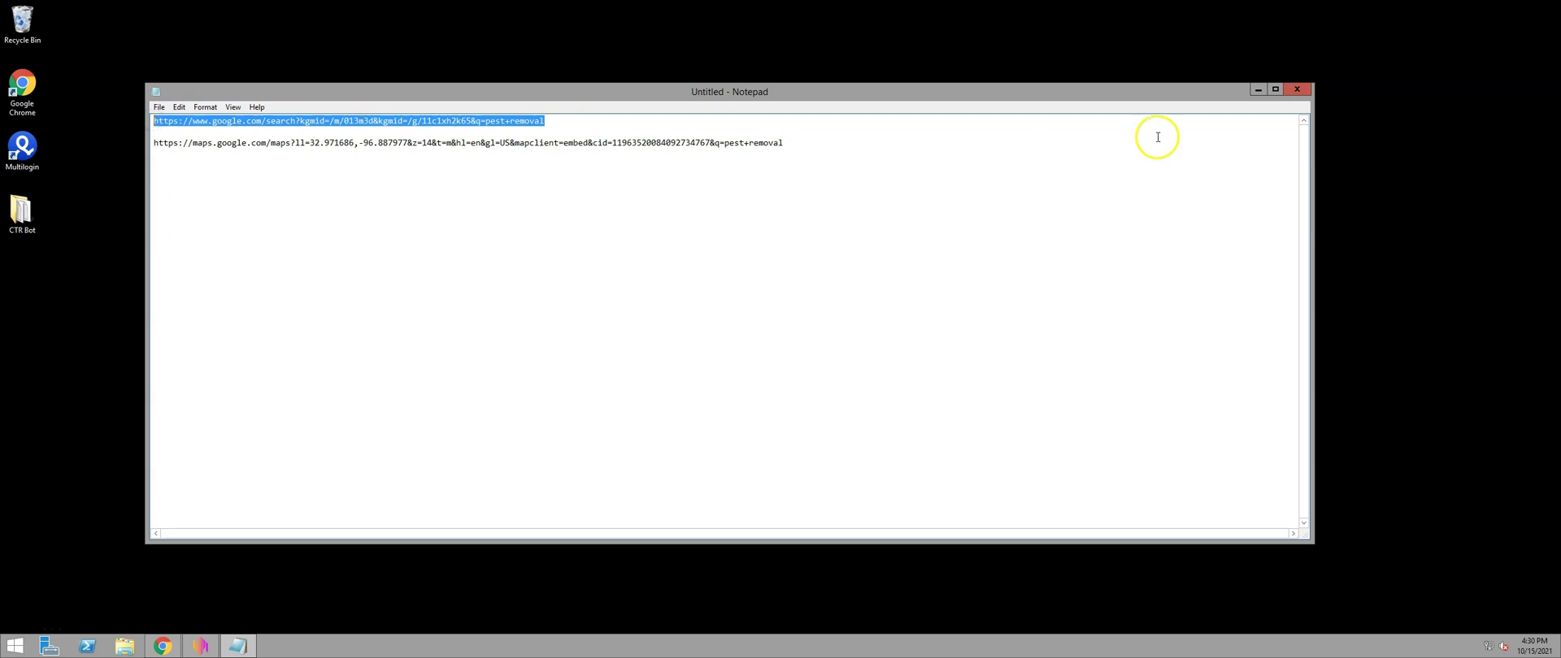
pyautogui.click(1256, 91)
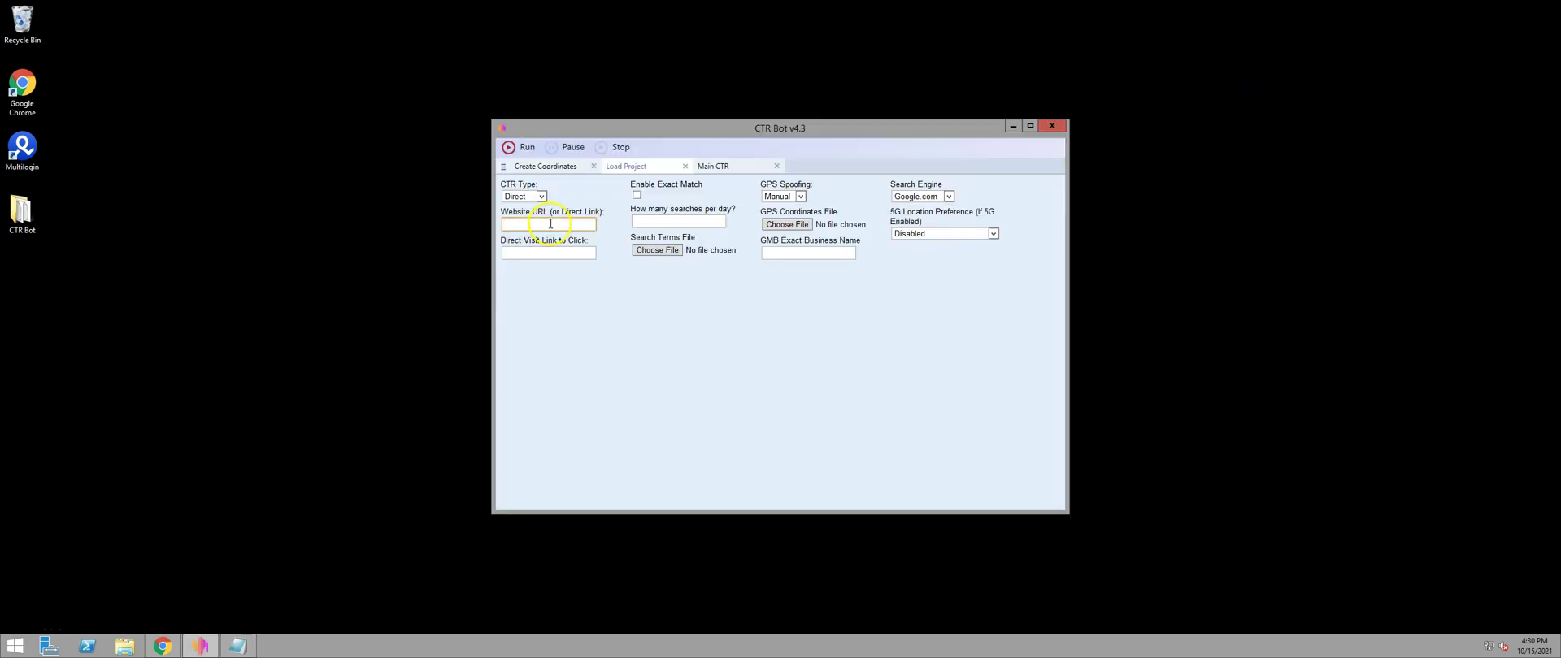
pyautogui.click(550, 223)
pyautogui.hotkey('ctrl', 'v')
# Switch to Chrome and load the copied knowledge panel link in a new tab.
pyautogui.click(163, 646)
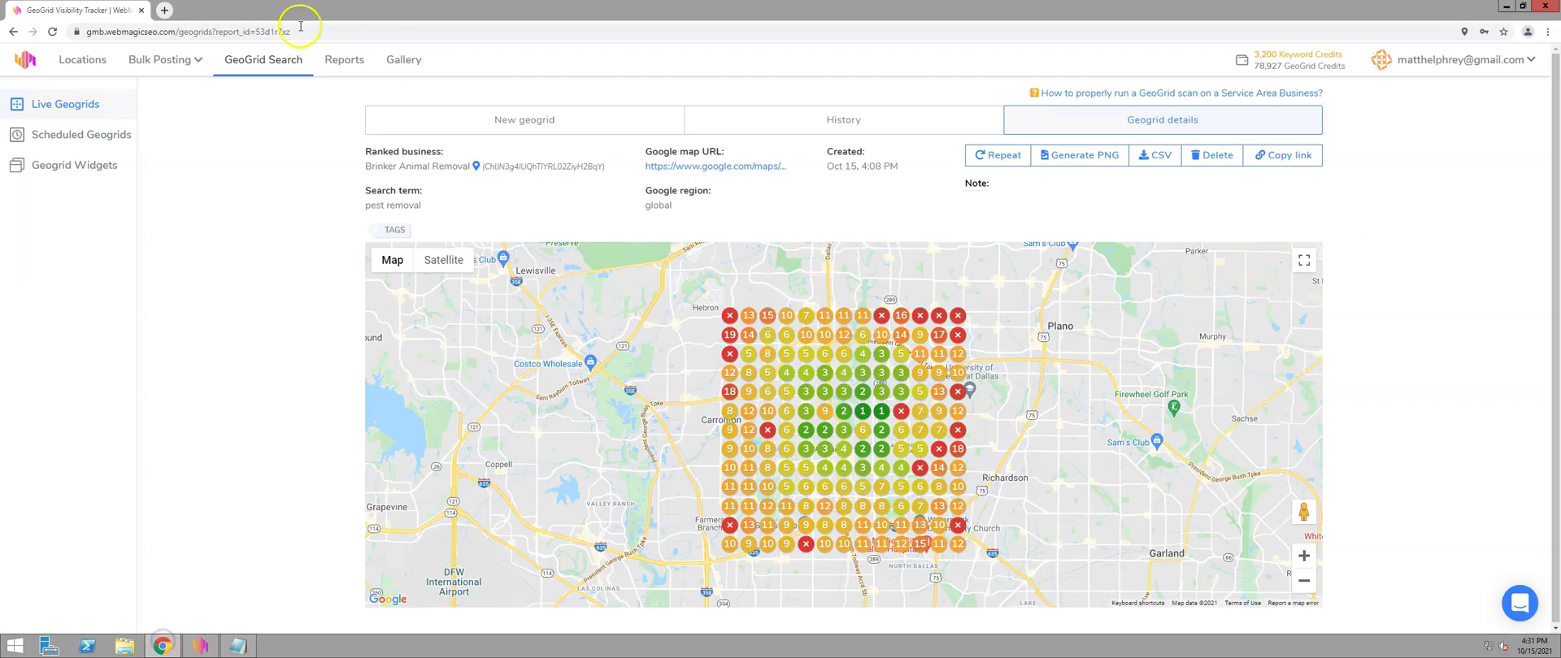
pyautogui.click(165, 9)
pyautogui.hotkey('ctrl', 'v')
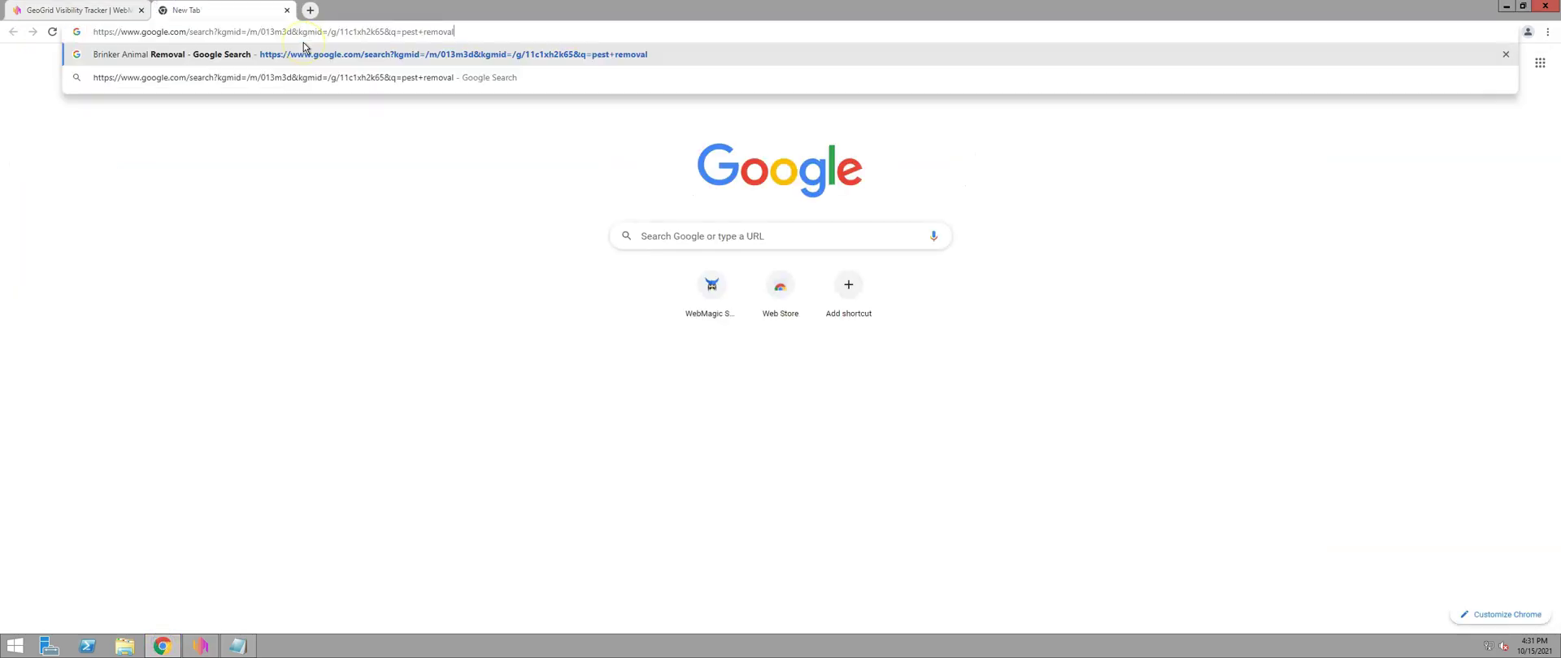
pyautogui.press('Return')
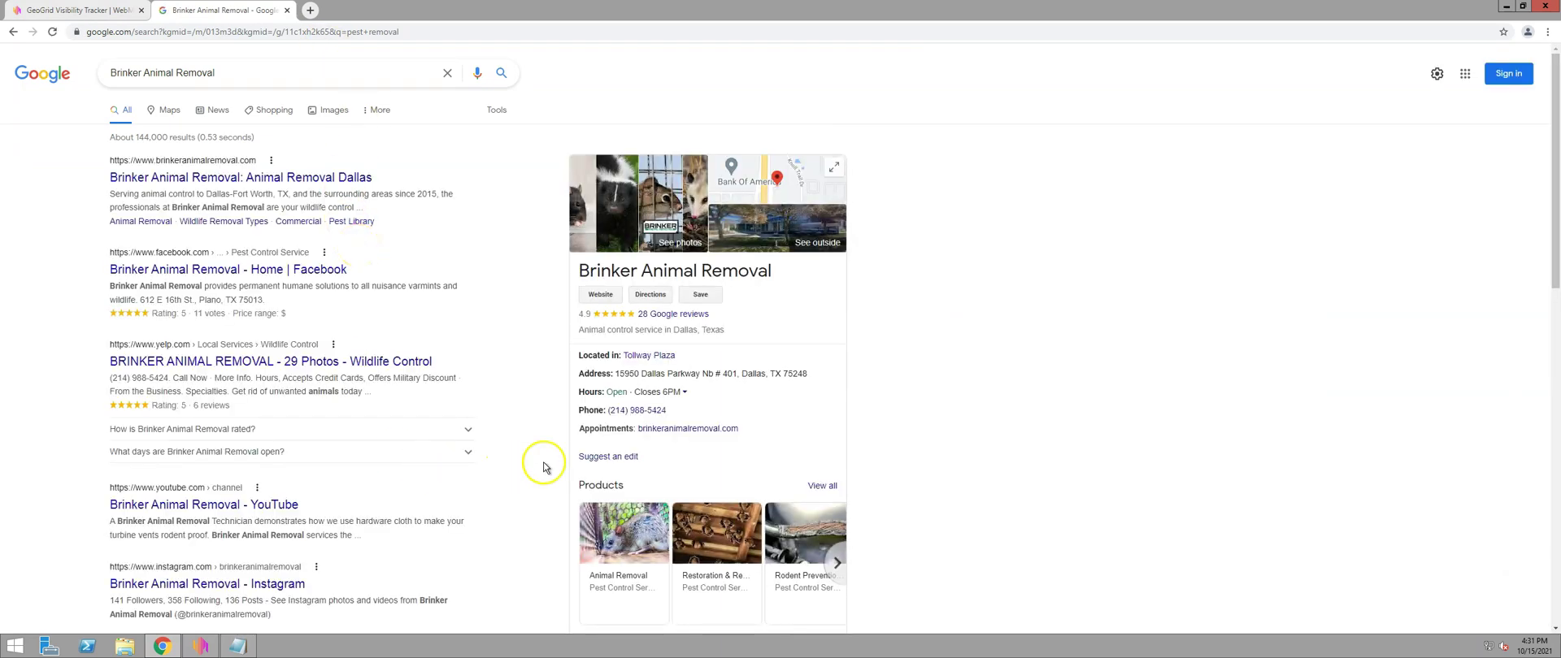
# Copy the website link address from Brinker Animal Removal's knowledge panel into CTR Bot as the direct visit link to click.
pyautogui.rightClick(600, 300)
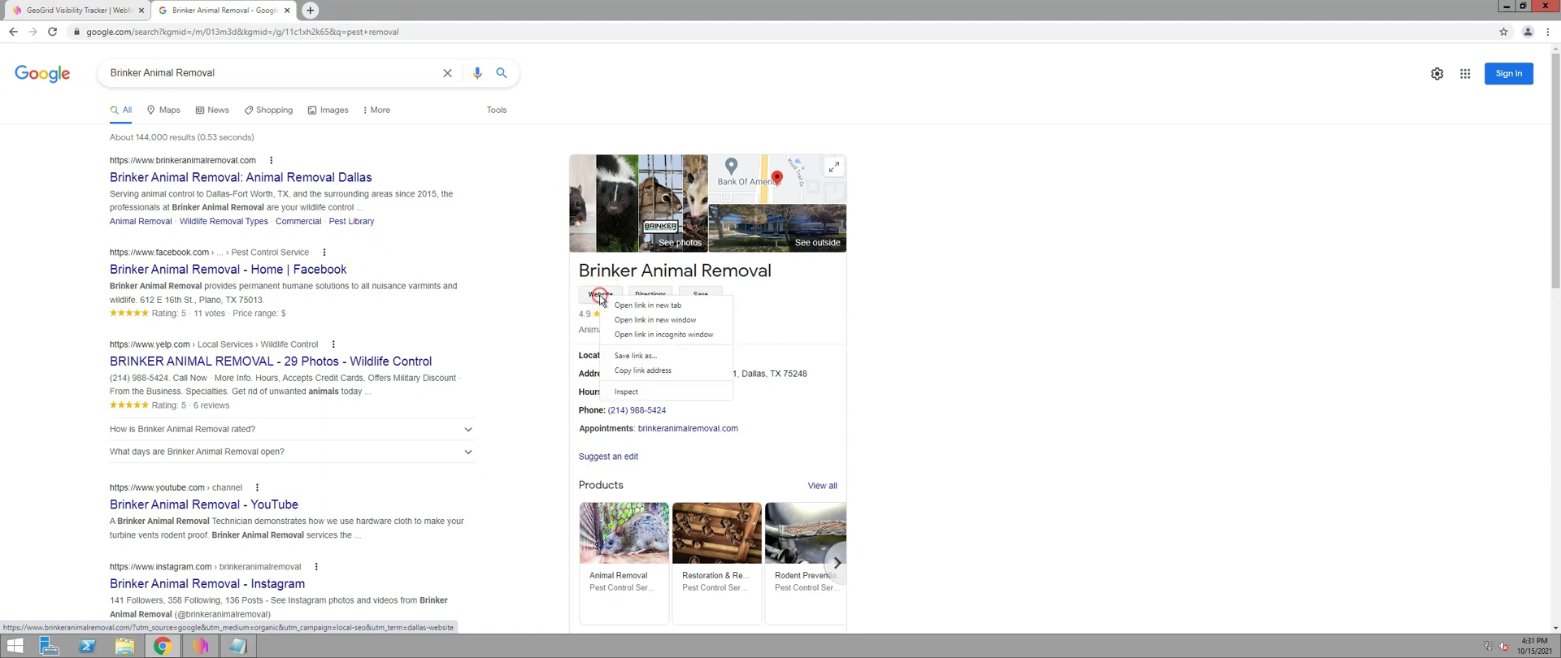
pyautogui.click(639, 371)
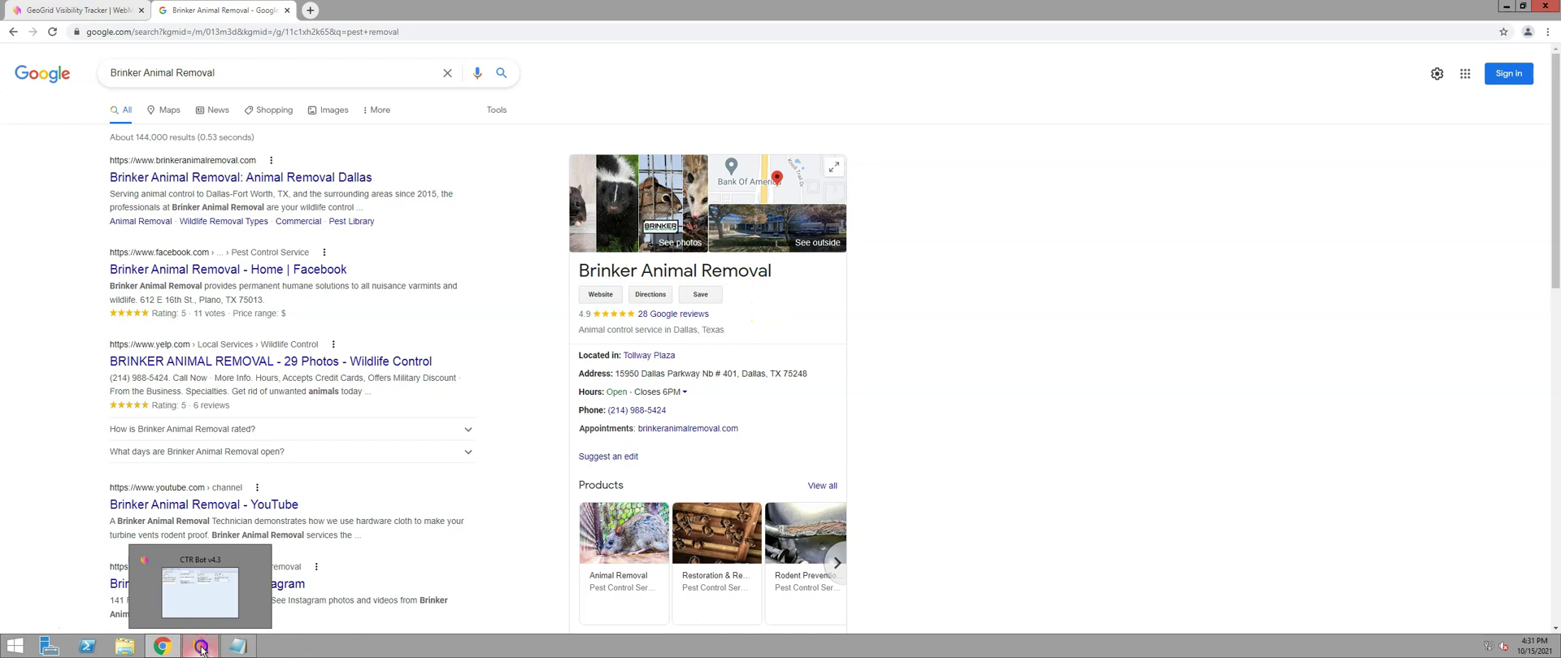
pyautogui.click(253, 607)
pyautogui.click(539, 254)
pyautogui.hotkey('ctrl', 'v')
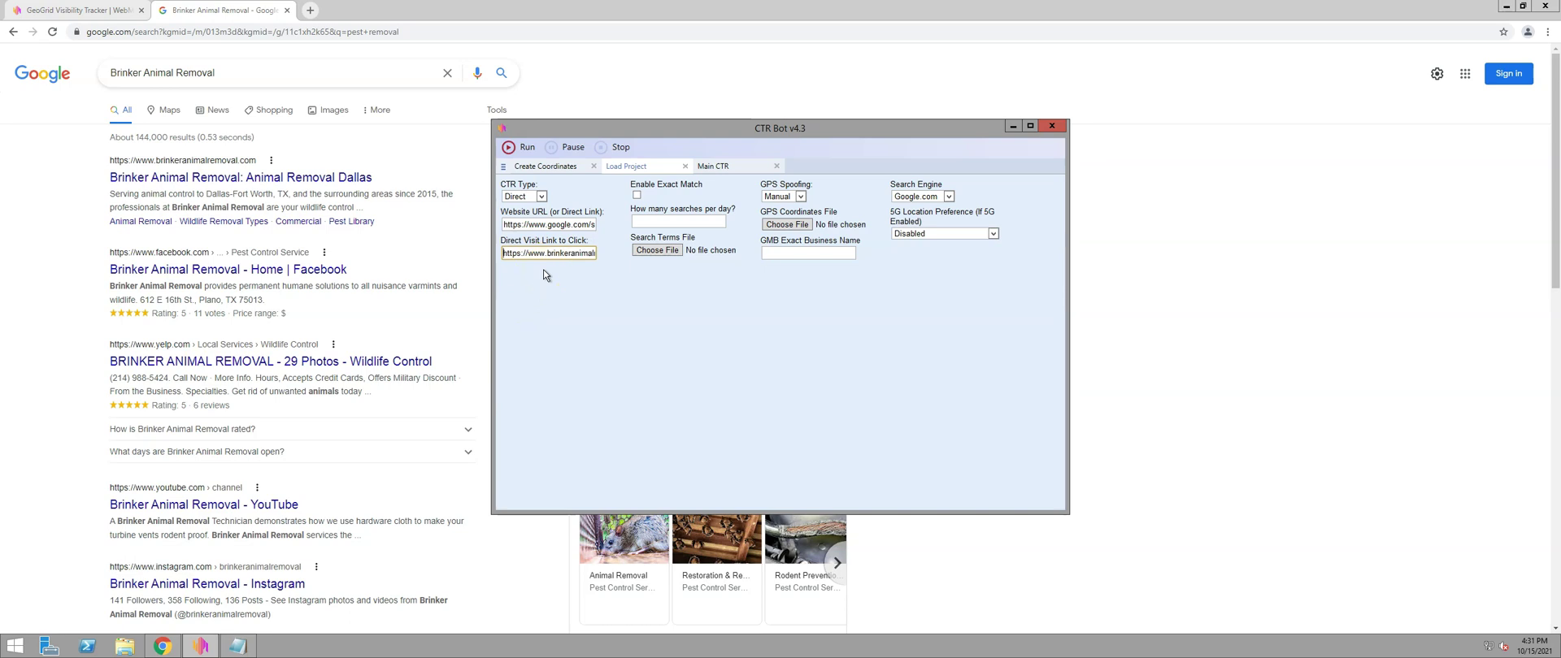
# Set the searches per day to 1 and load Dallas-TX from the National Database folder as the GPS coordinates file.
pyautogui.click(670, 220)
pyautogui.click(792, 228)
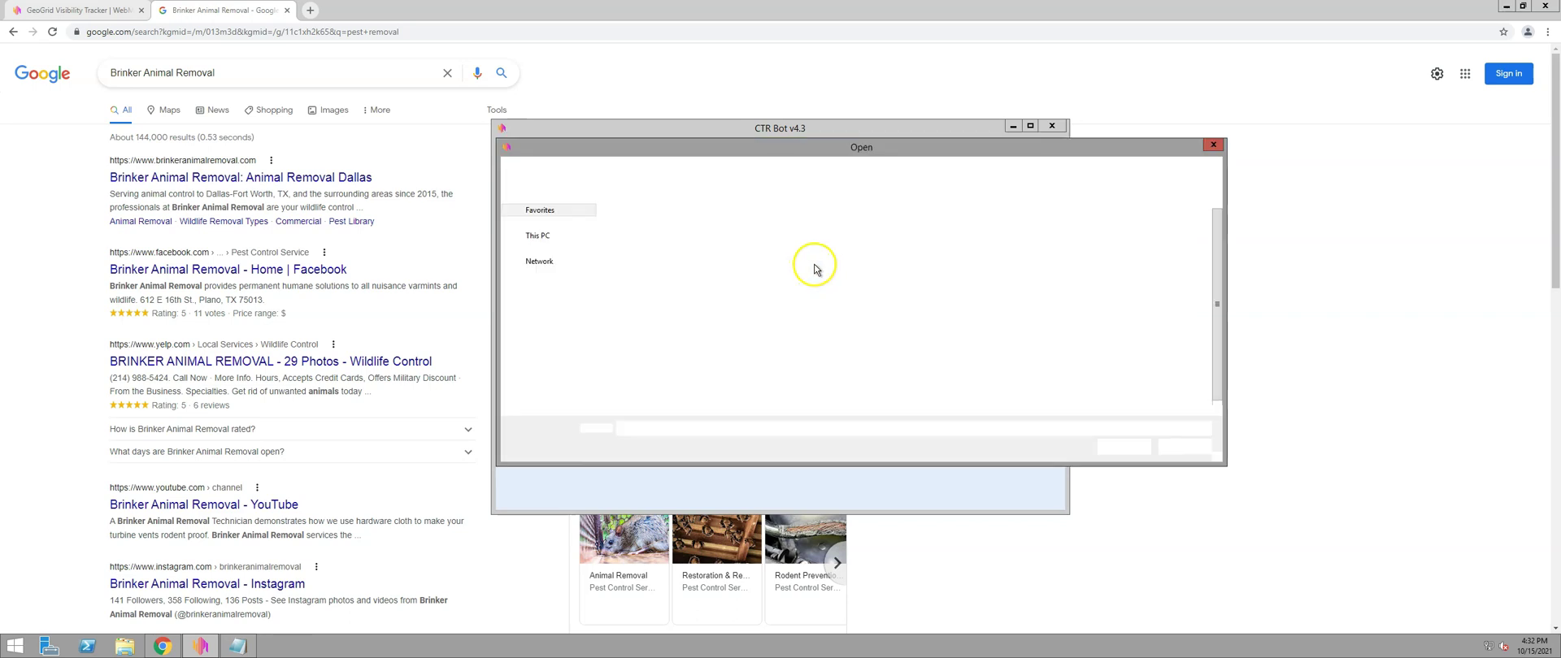
pyautogui.doubleClick(654, 236)
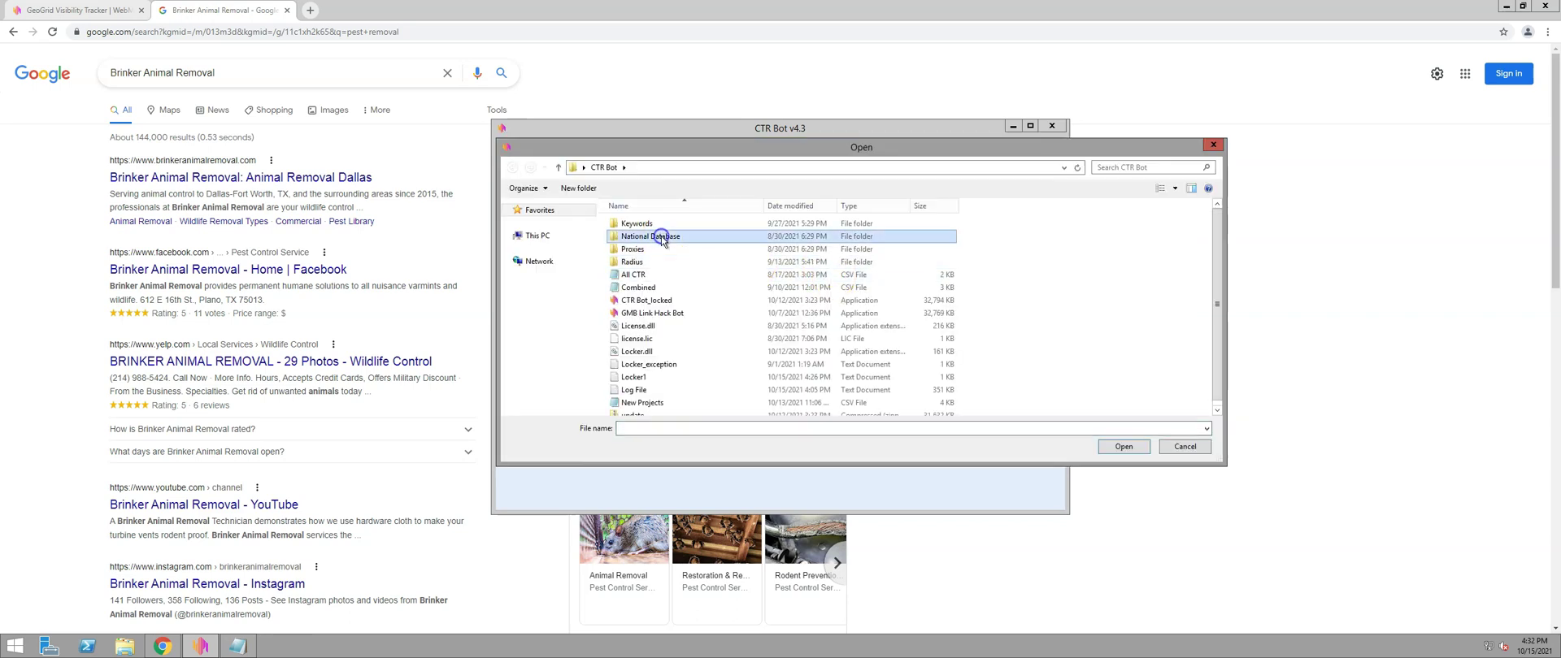
pyautogui.scroll(-7, 648, 325)
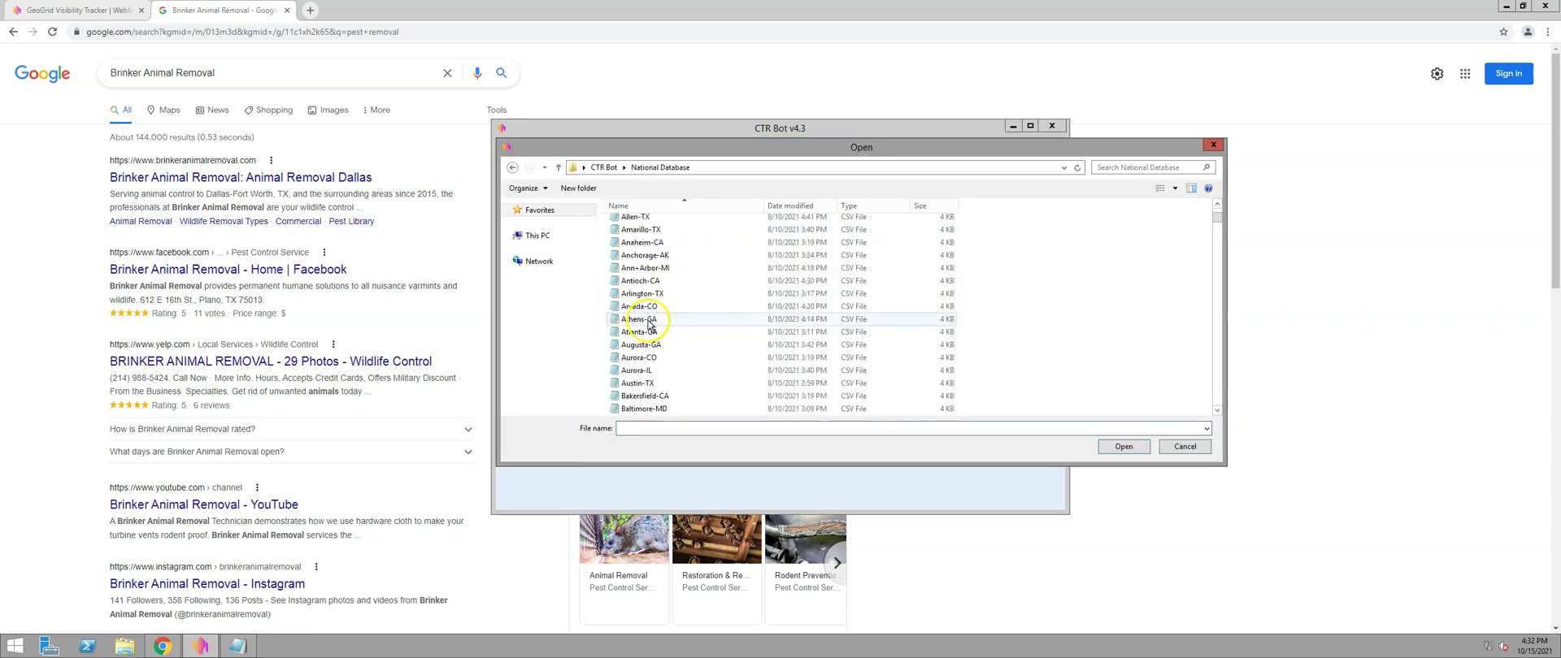
pyautogui.scroll(-12, 648, 325)
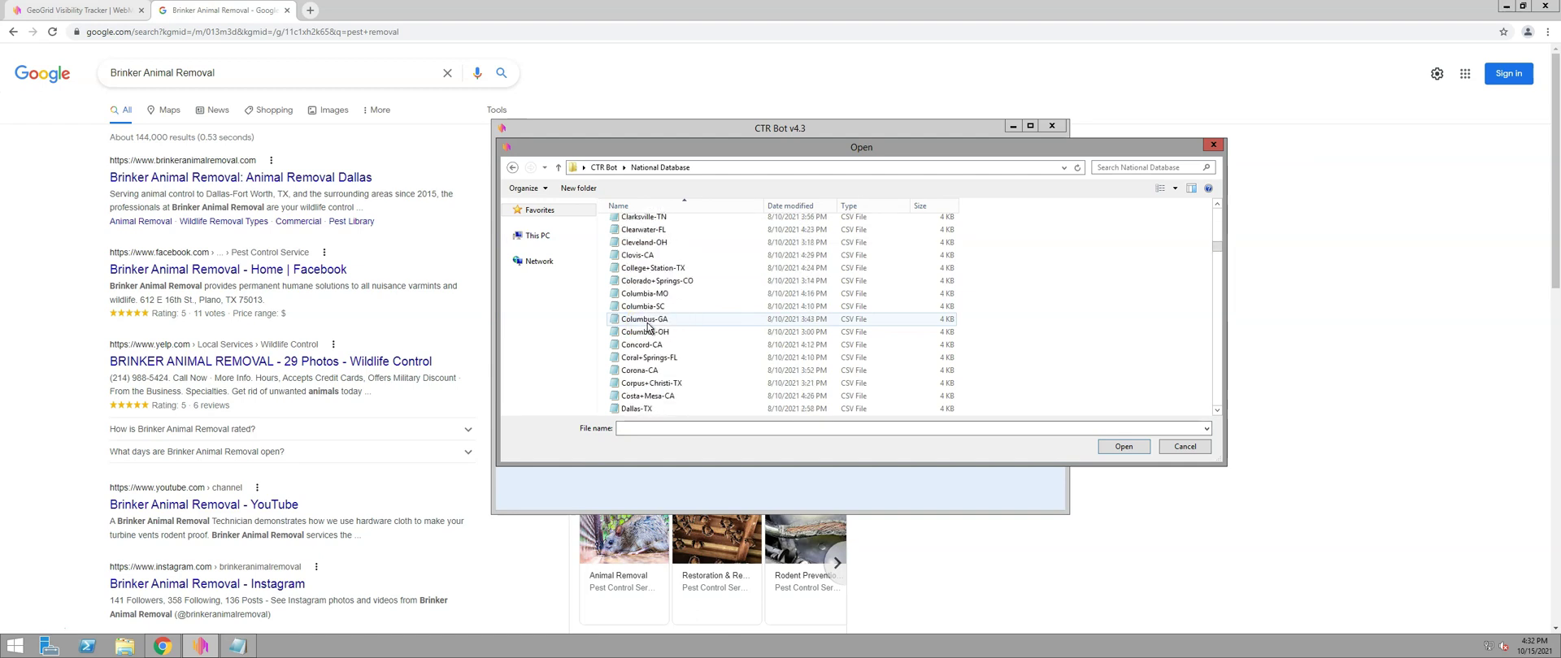
pyautogui.scroll(-1, 644, 292)
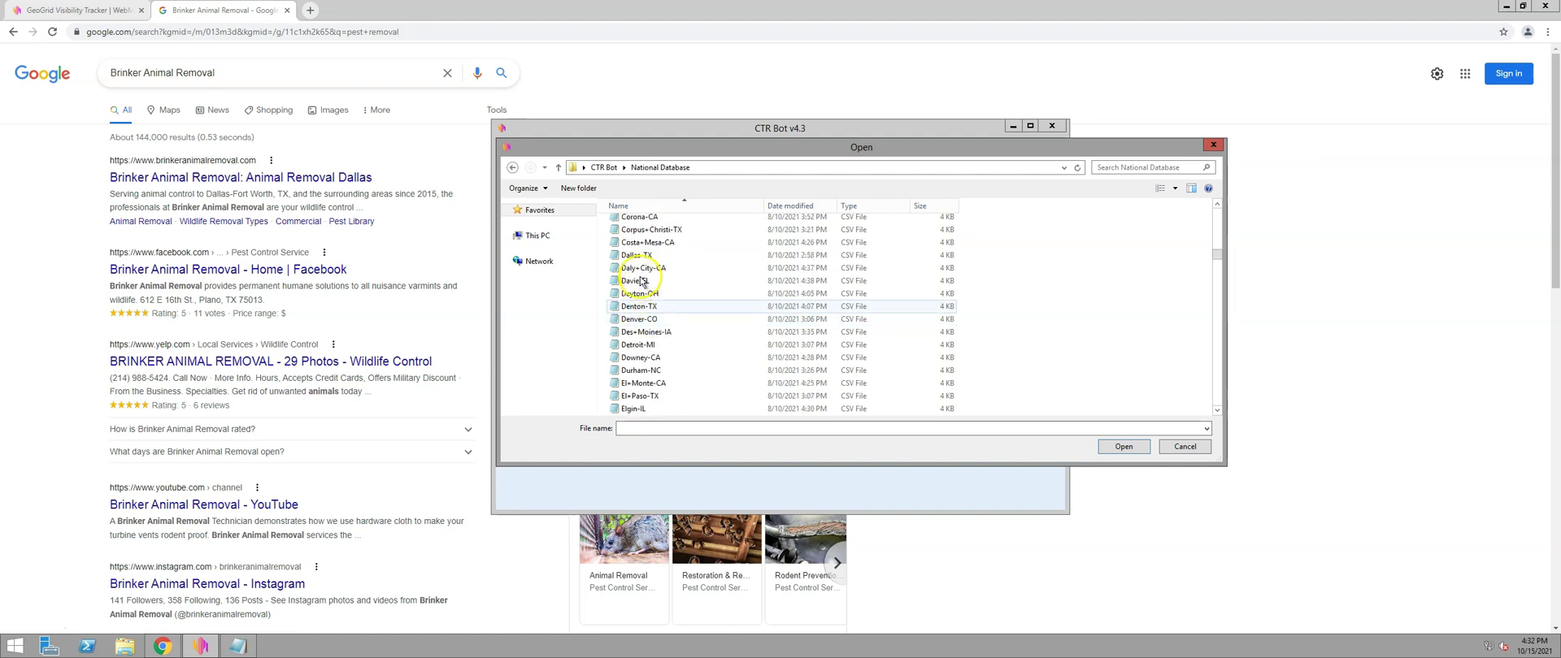
pyautogui.click(639, 257)
pyautogui.click(1122, 447)
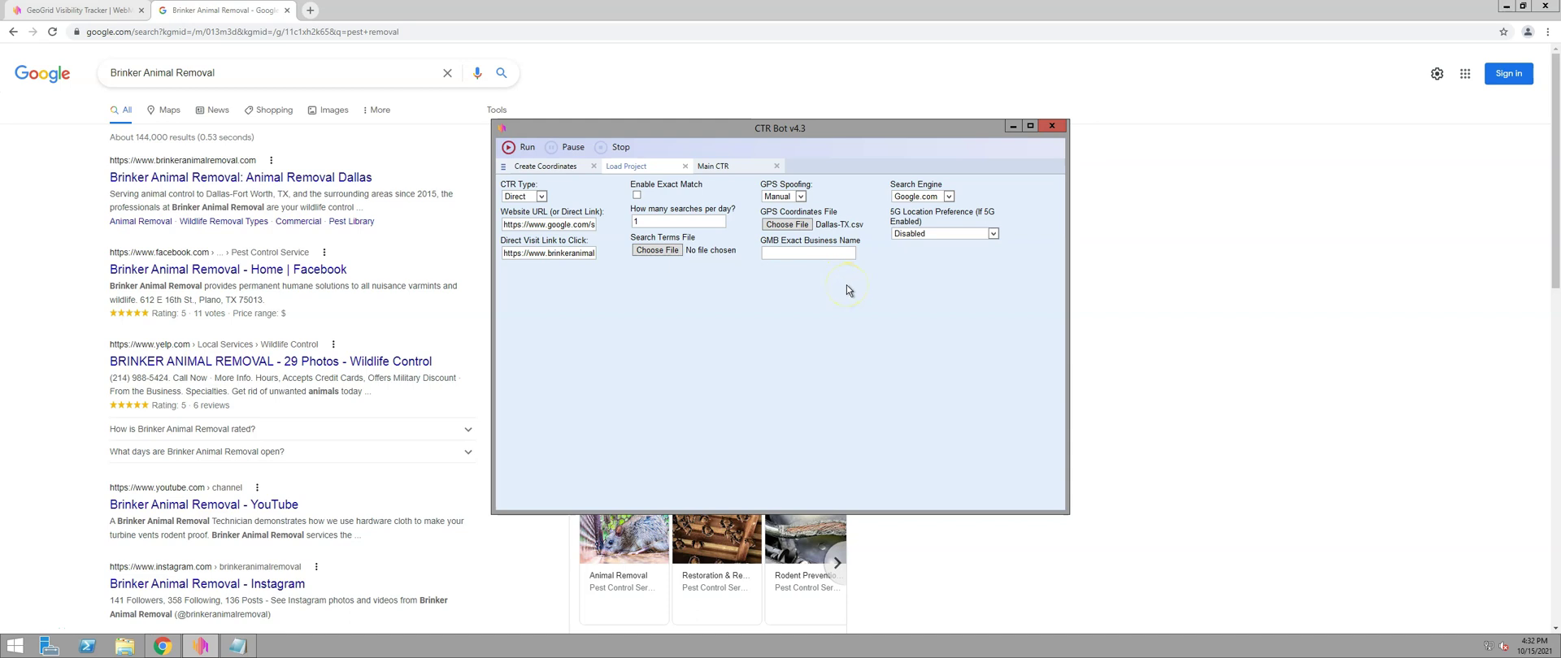
pyautogui.click(798, 253)
pyautogui.click(801, 253)
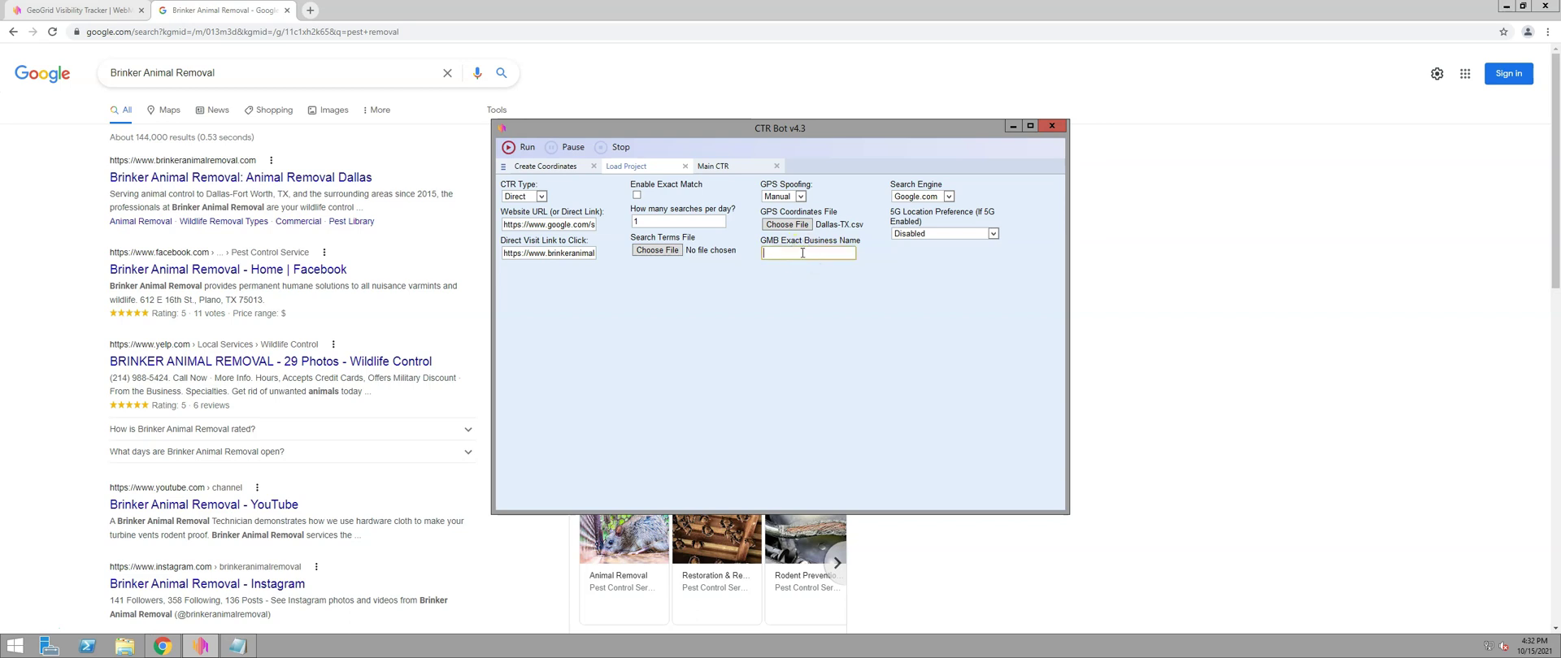
pyautogui.click(541, 198)
pyautogui.click(548, 191)
pyautogui.click(923, 204)
pyautogui.click(992, 234)
pyautogui.scroll(-2, 951, 333)
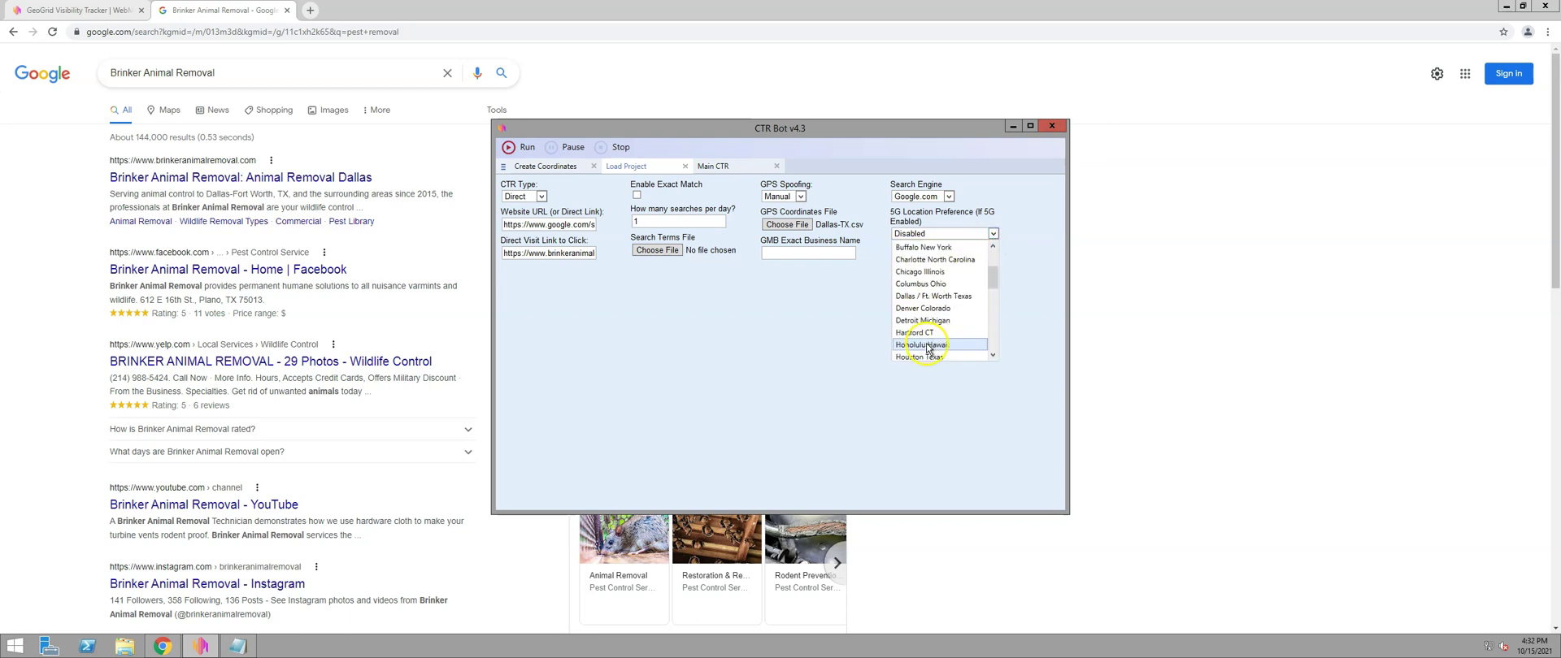
pyautogui.click(1022, 239)
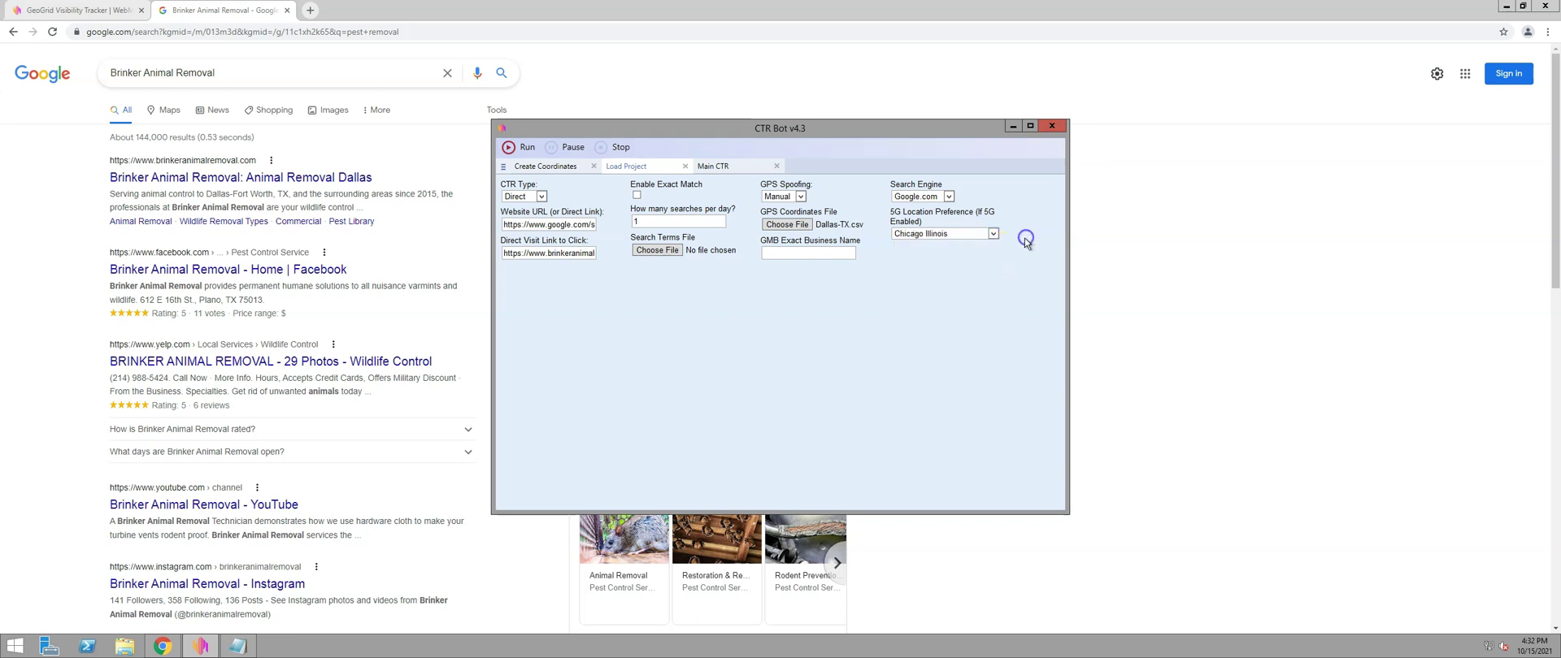
pyautogui.click(994, 234)
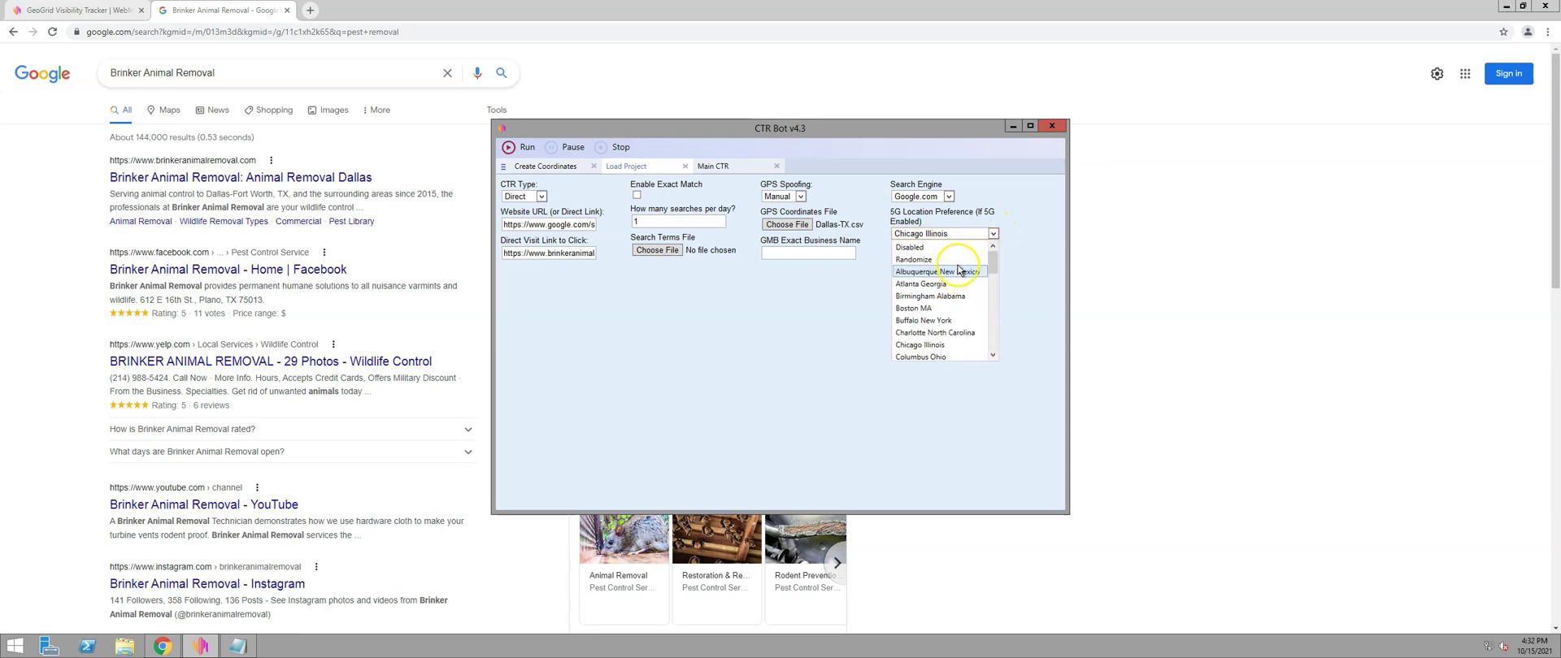
pyautogui.click(956, 248)
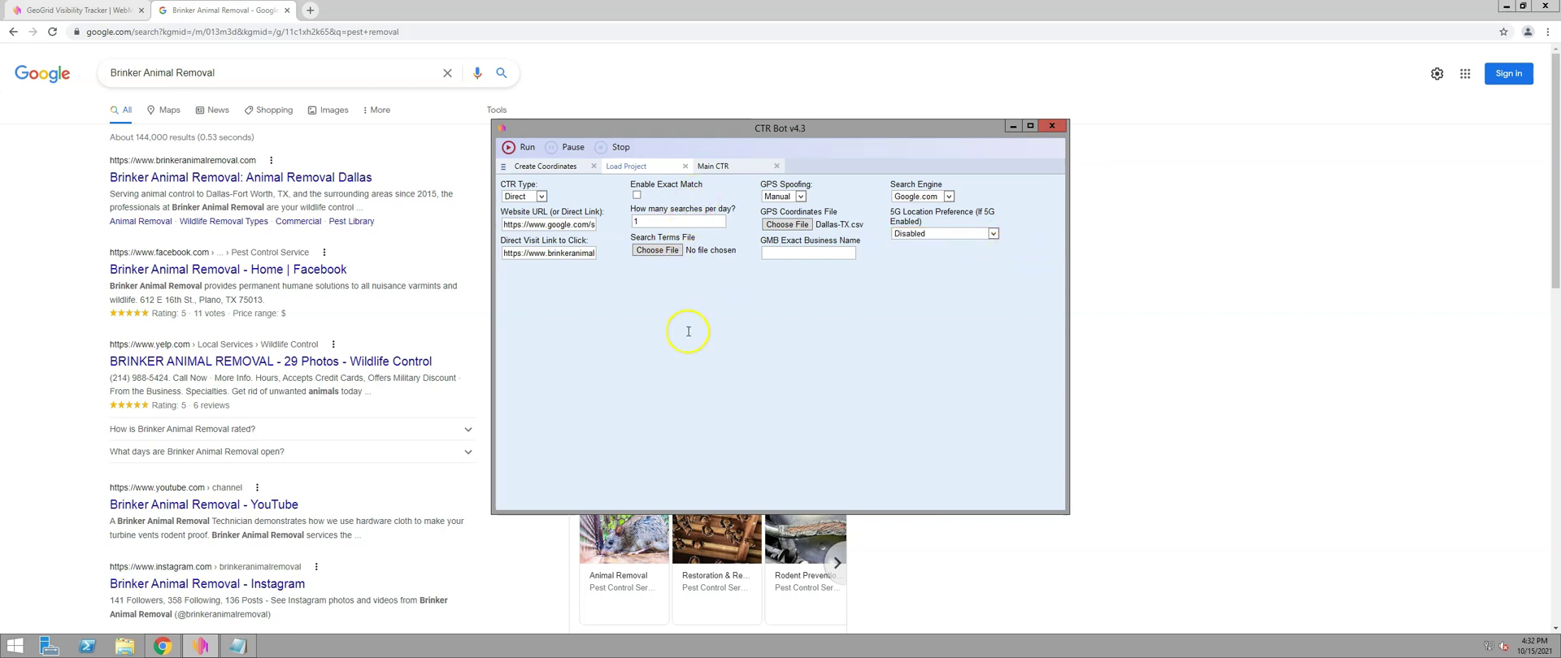
# Run the project setup and save it as Link Hack Bot Demo.csv in the CTR Bot folder.
pyautogui.click(529, 148)
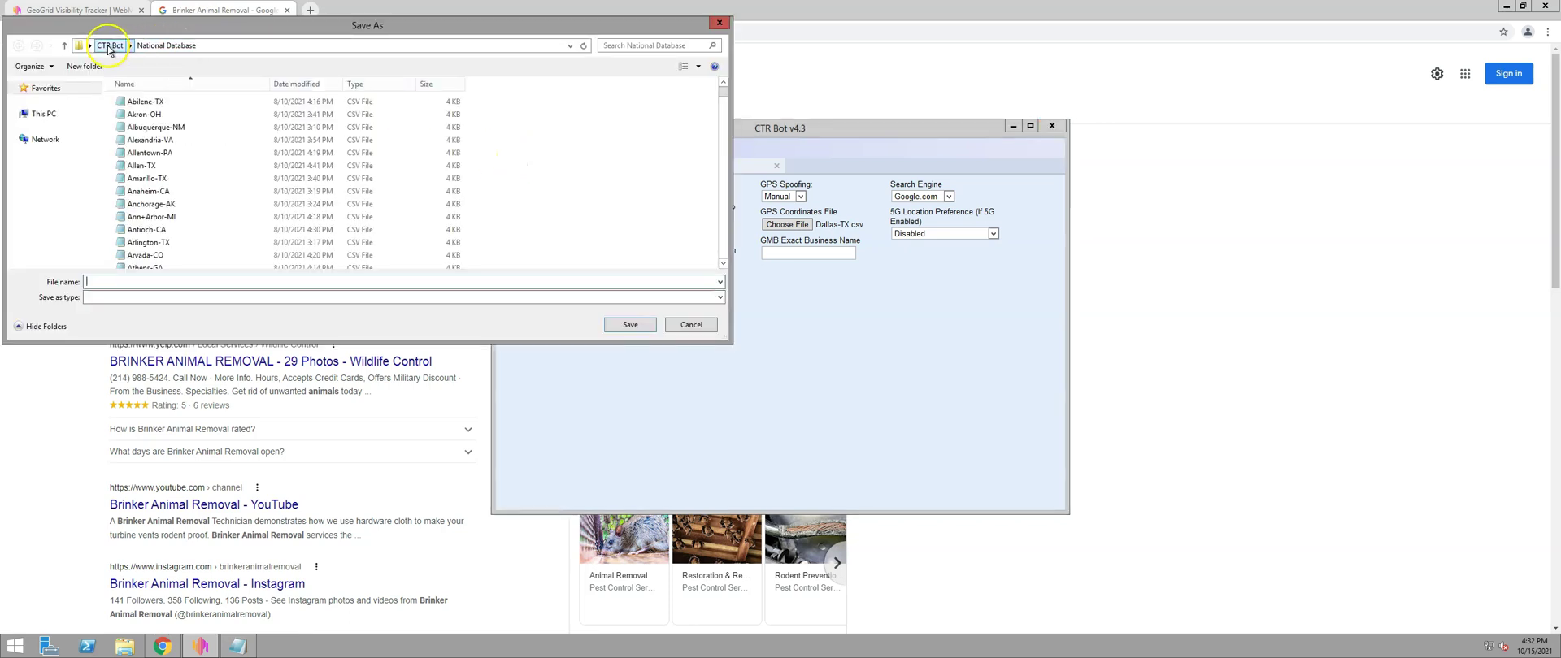
pyautogui.click(109, 47)
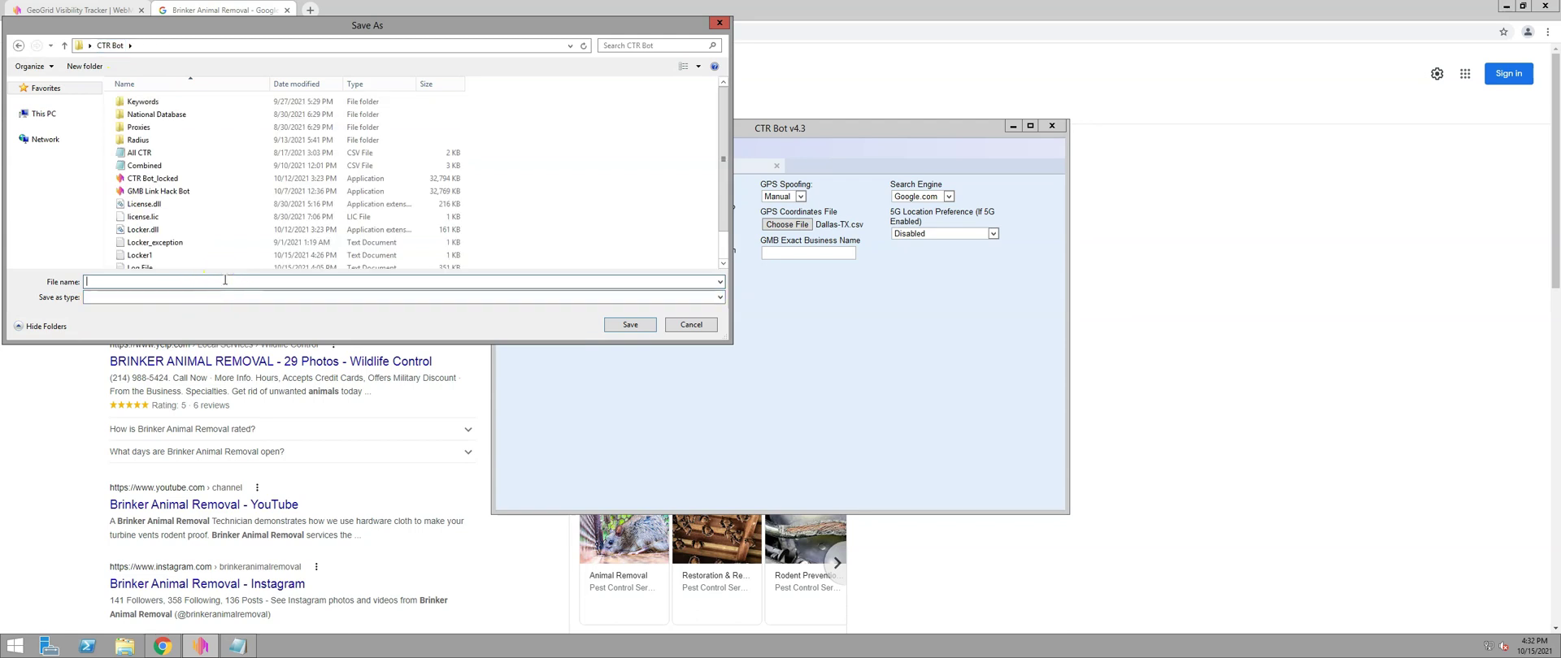
pyautogui.write('nk Hack Bot Demo')
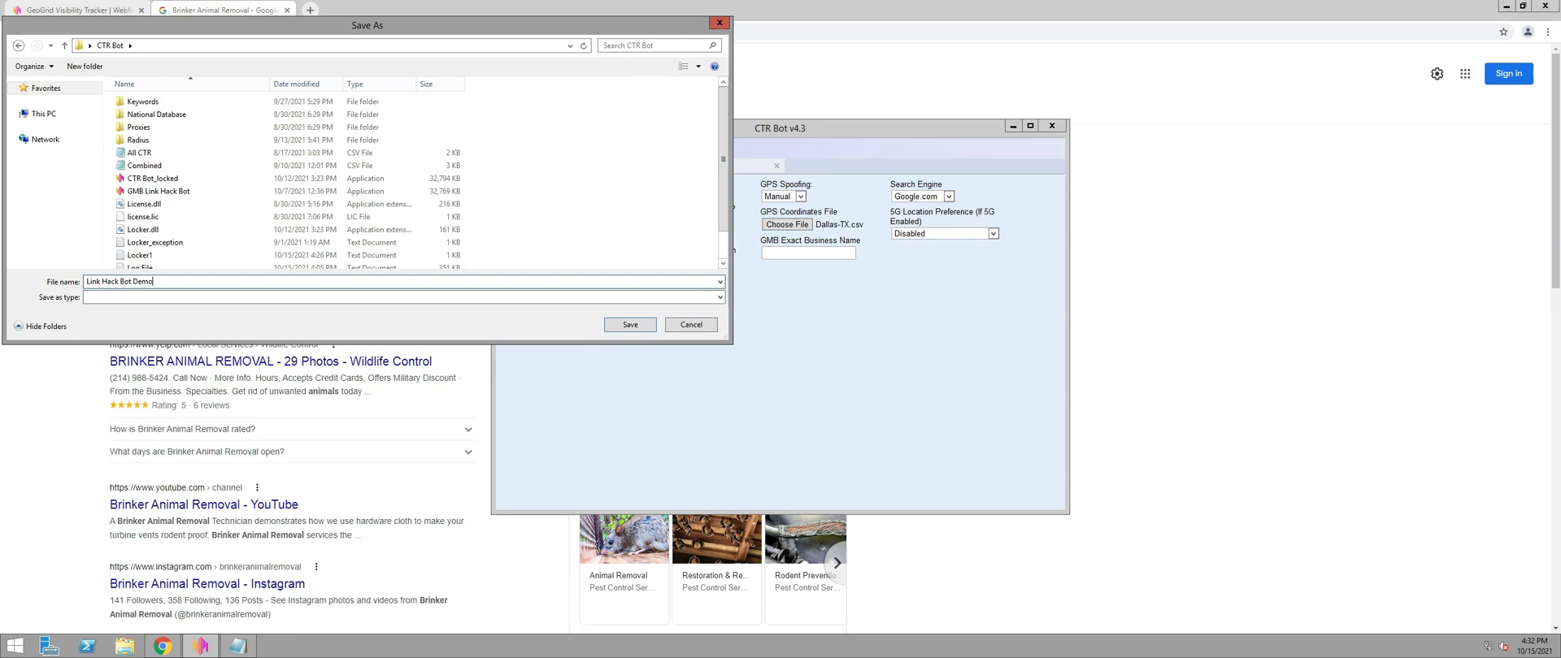
pyautogui.write('.csv')
pyautogui.press('Return')
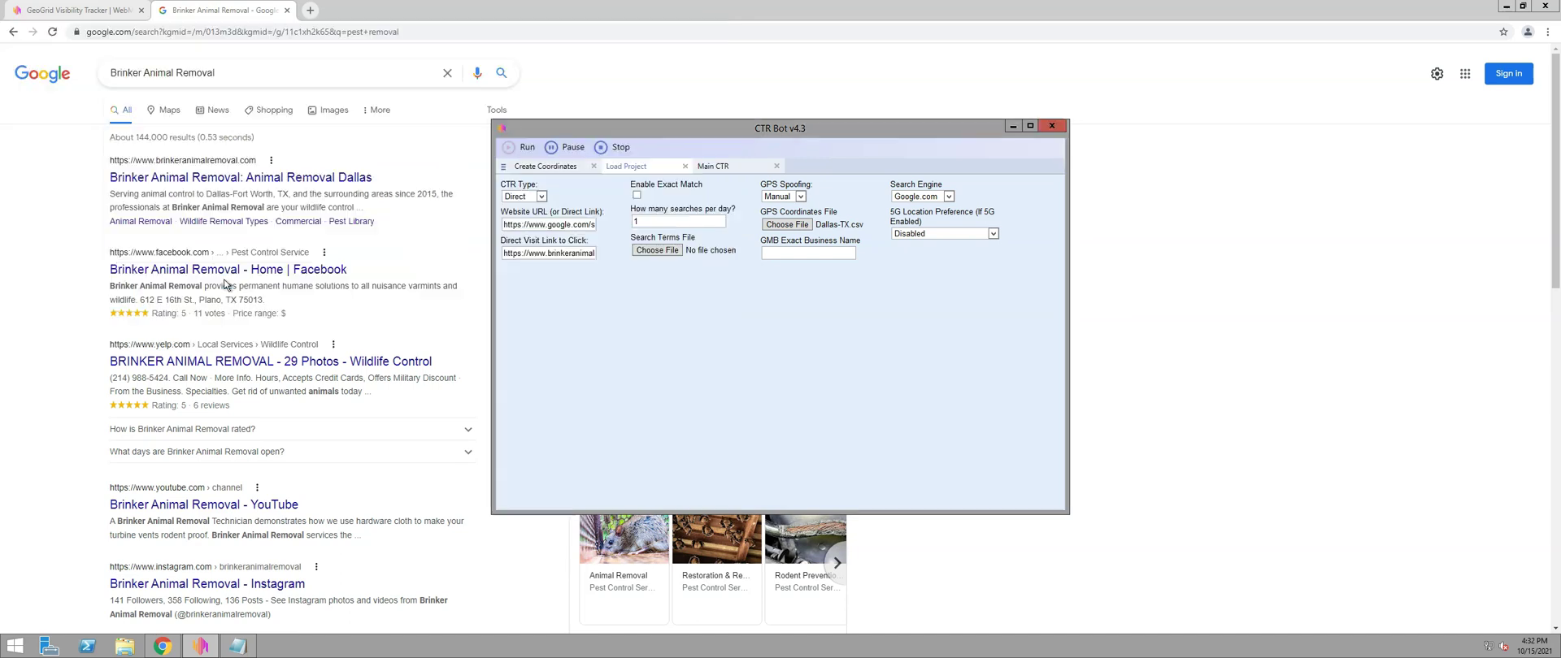
pyautogui.click(790, 362)
# Replace the project's website URL with the pest removal Google Maps link copied from the Notepad notes.
pyautogui.click(237, 646)
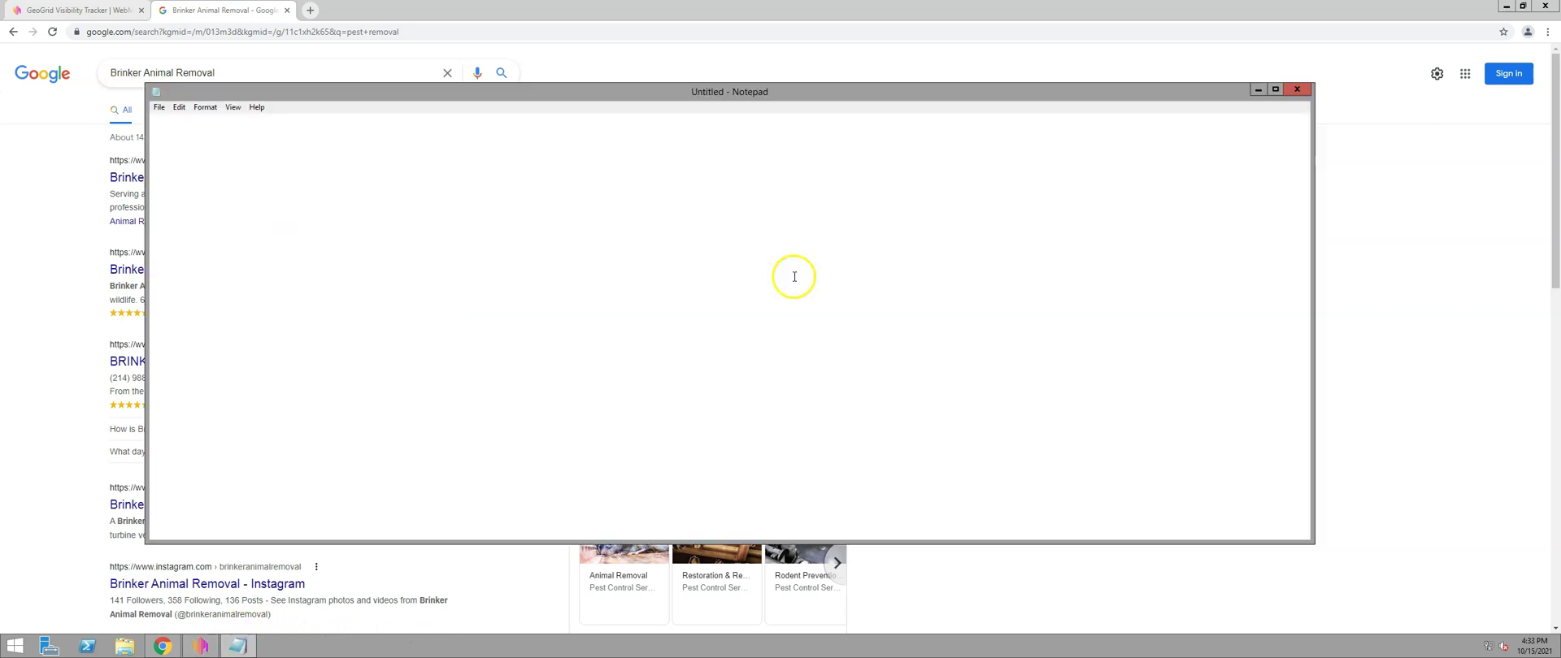
pyautogui.moveTo(794, 143); pyautogui.dragTo(153, 144)
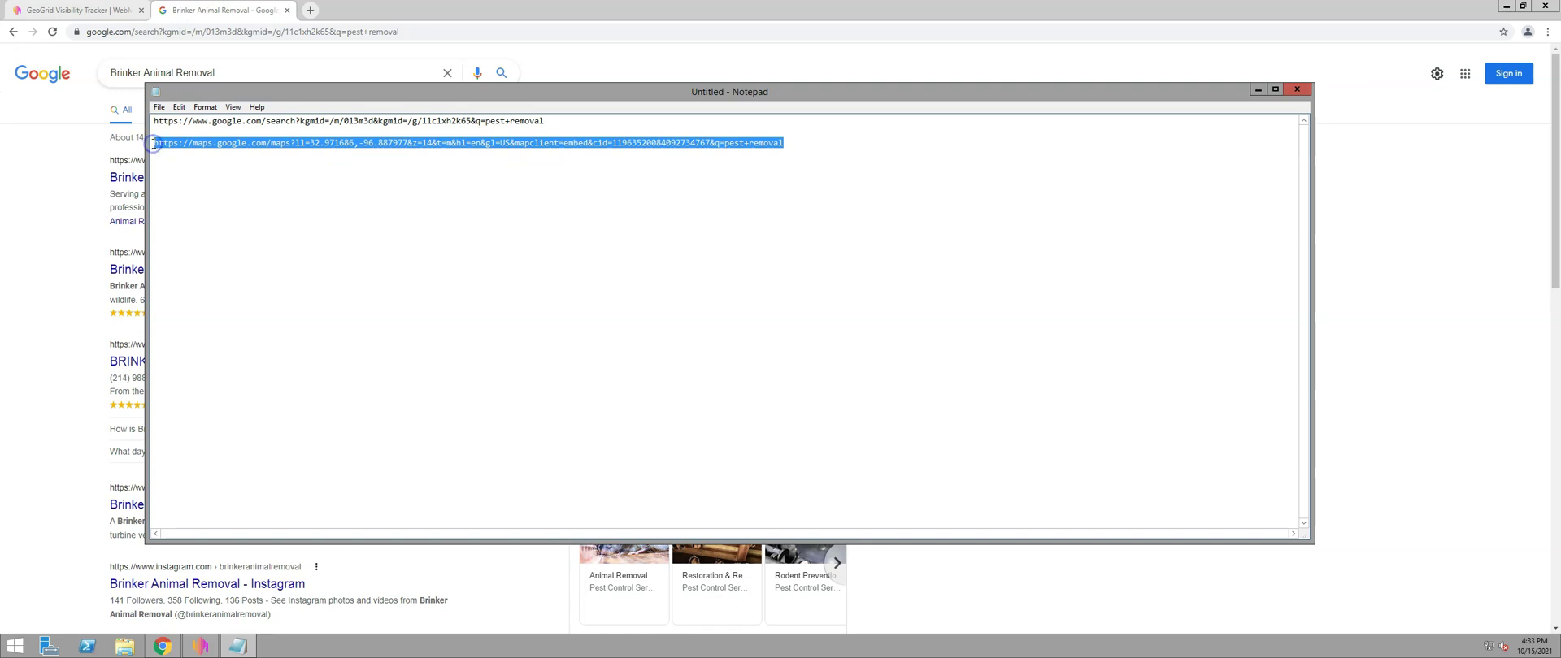
pyautogui.click(1256, 90)
pyautogui.click(1505, 13)
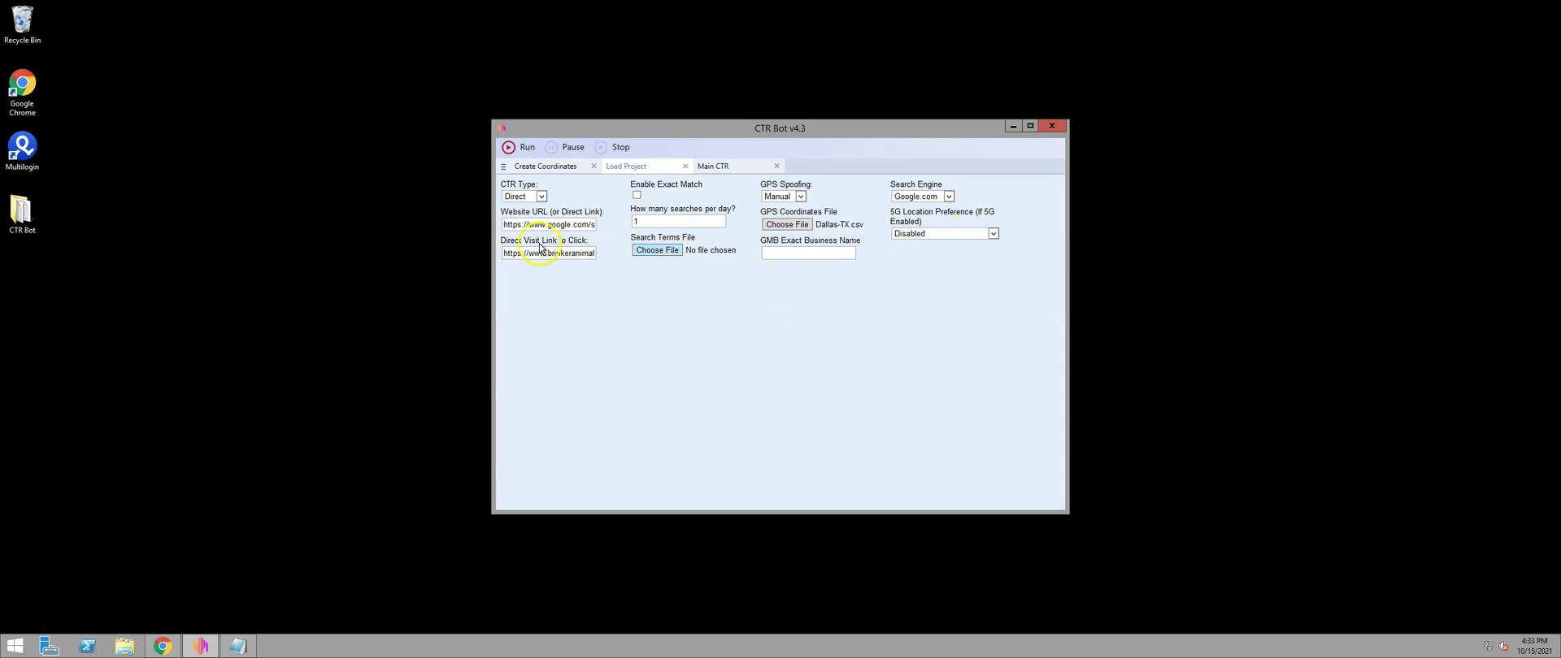
pyautogui.tripleClick(546, 225)
pyautogui.hotkey('ctrl', 'v')
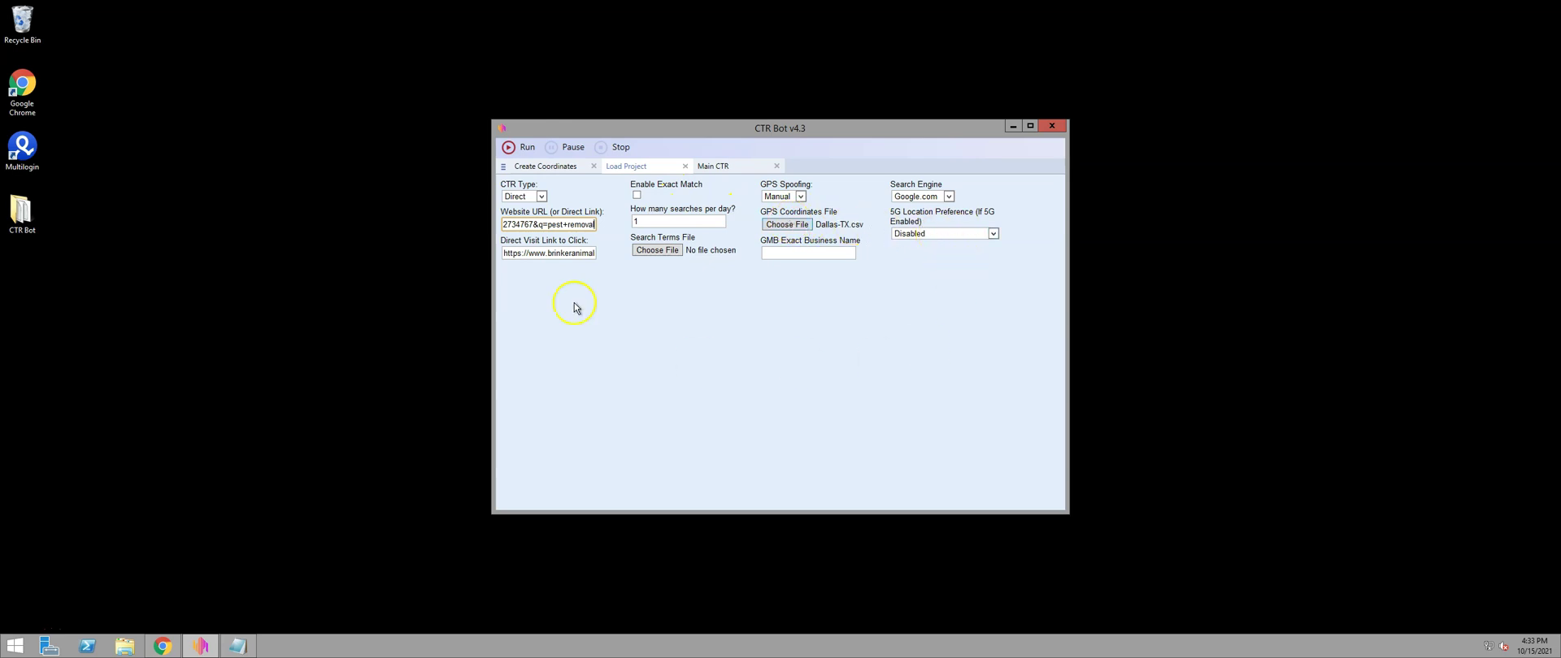
# Run the project setup with the maps link and save it to the existing Link Hack Bot Demo file, accepting the replacement.
pyautogui.click(510, 148)
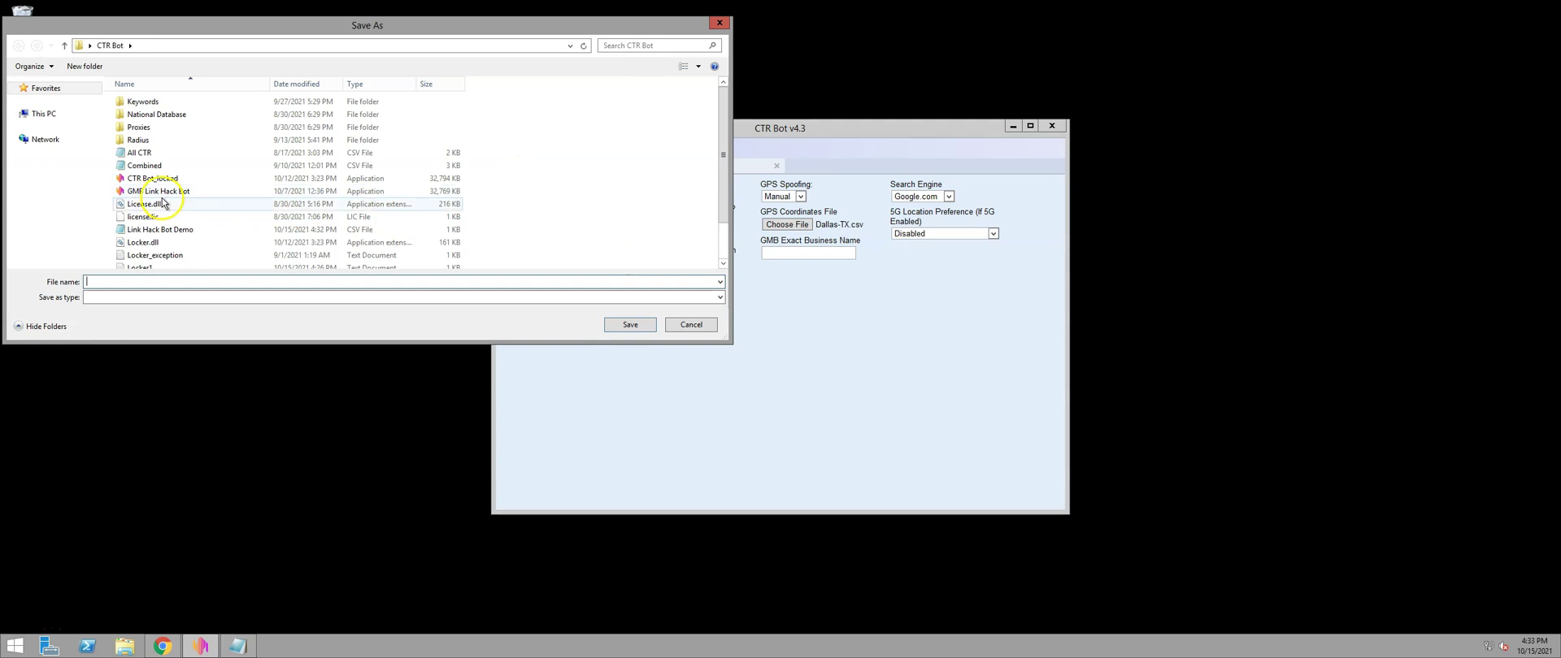
pyautogui.click(721, 257)
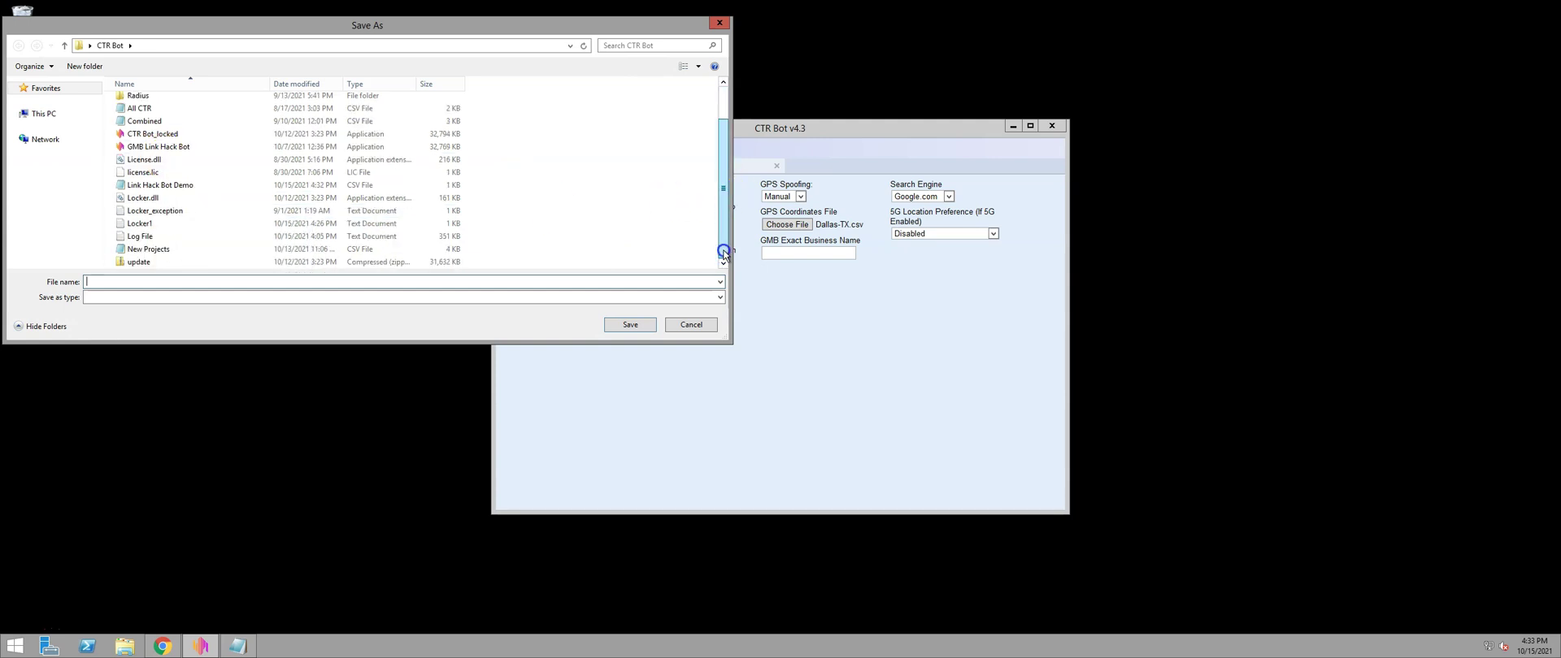
pyautogui.click(171, 182)
pyautogui.click(642, 327)
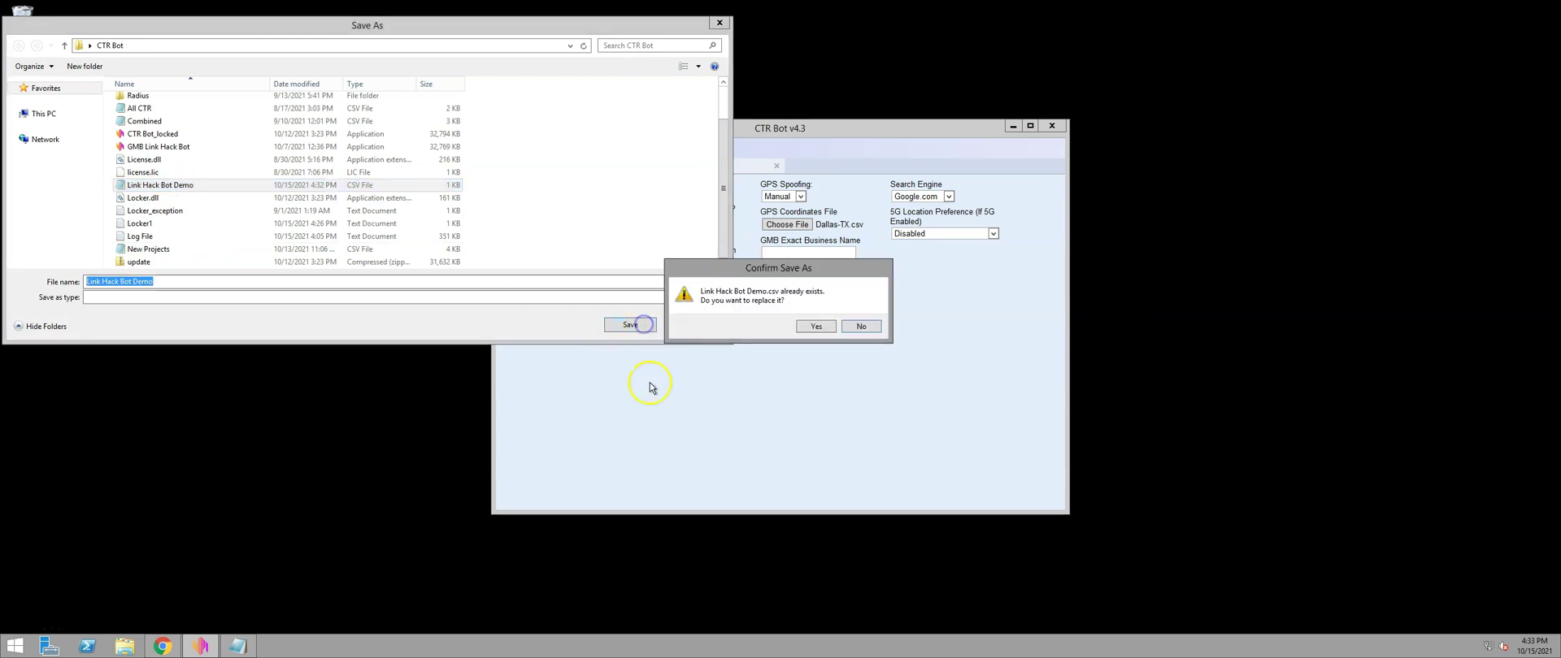
pyautogui.click(816, 327)
pyautogui.click(789, 359)
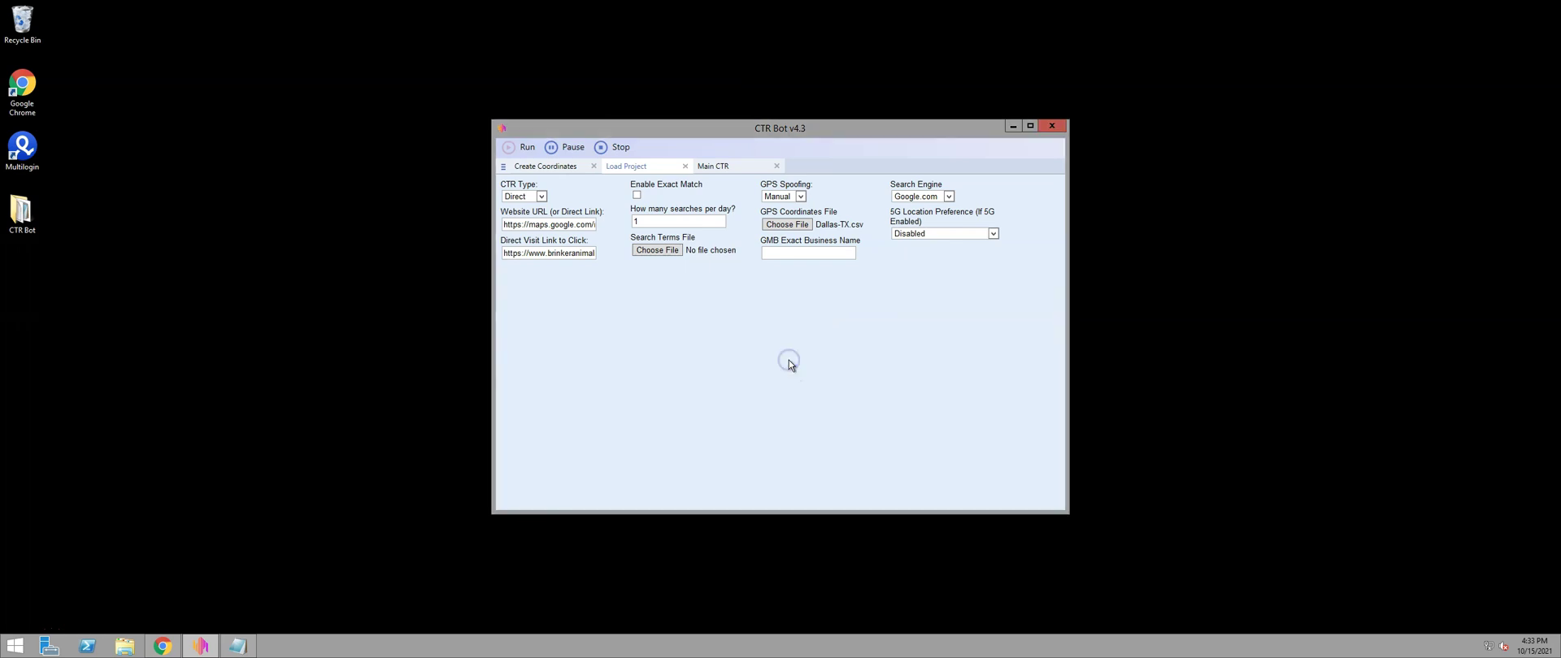
# Load Link Hack Bot Demo as the projects file in Main CTR and start the bot run.
pyautogui.click(722, 168)
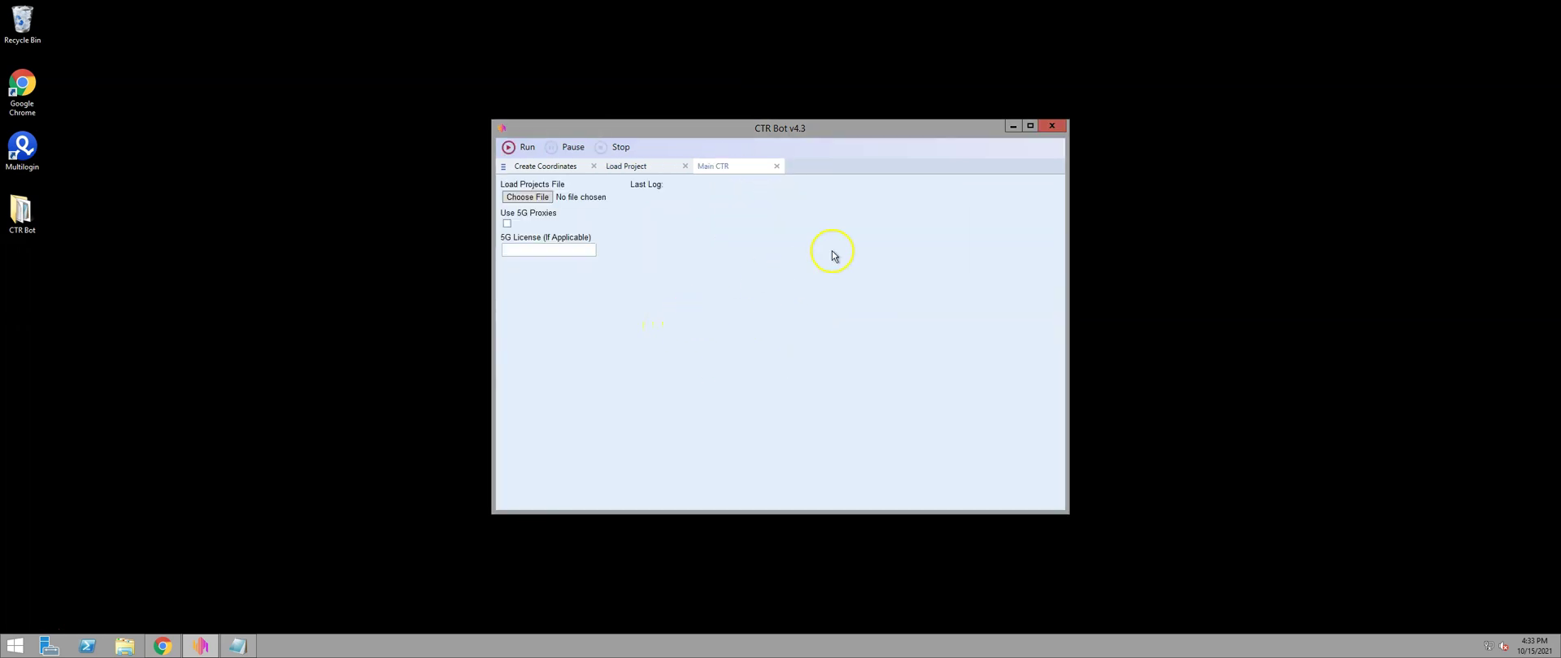
pyautogui.click(772, 130)
pyautogui.moveTo(772, 130); pyautogui.dragTo(1039, 141)
pyautogui.click(805, 209)
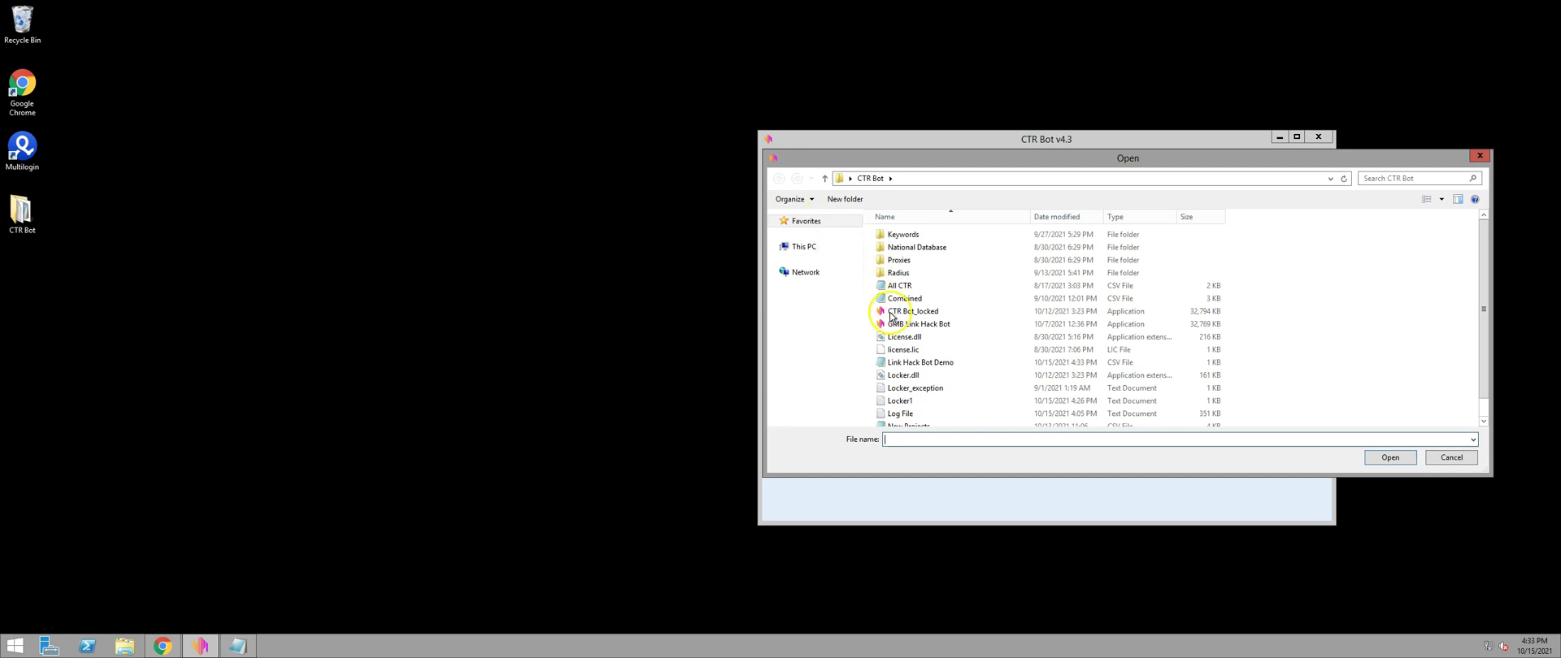
pyautogui.click(918, 363)
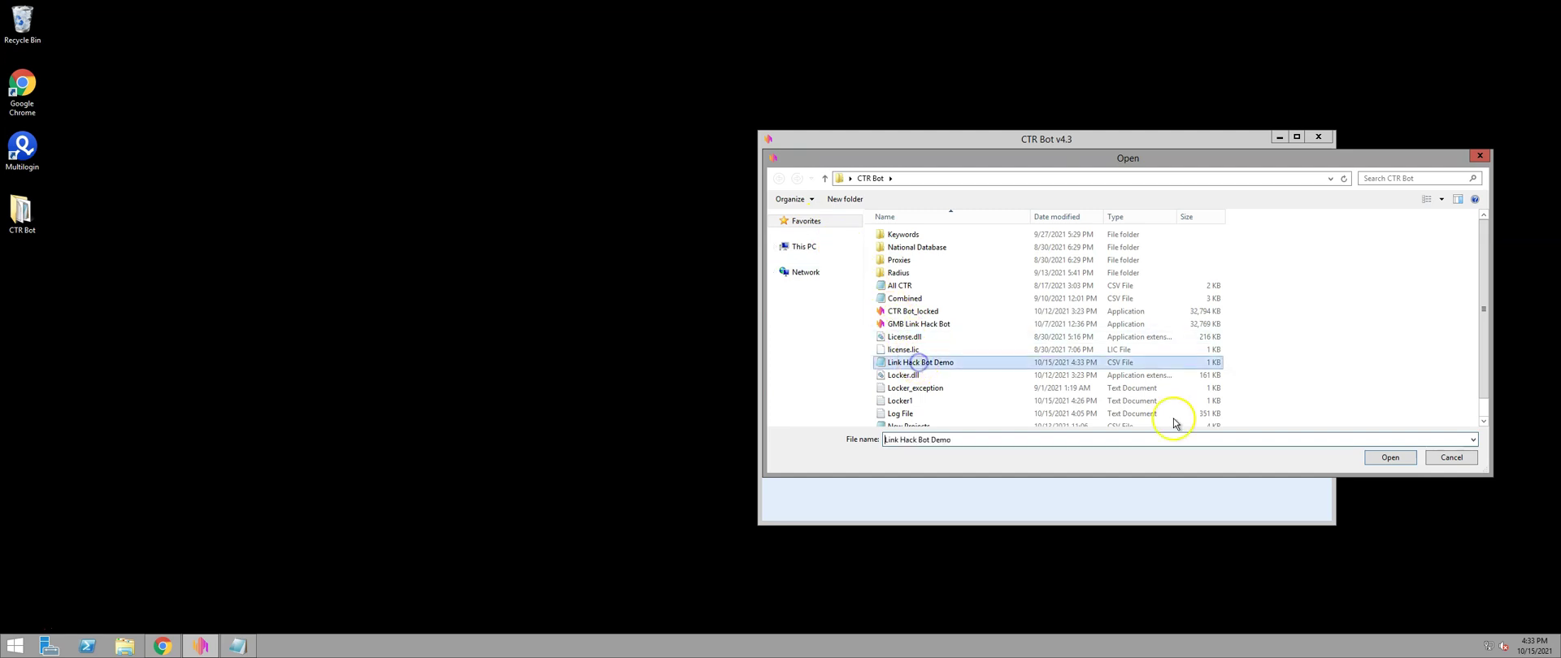
pyautogui.click(1414, 462)
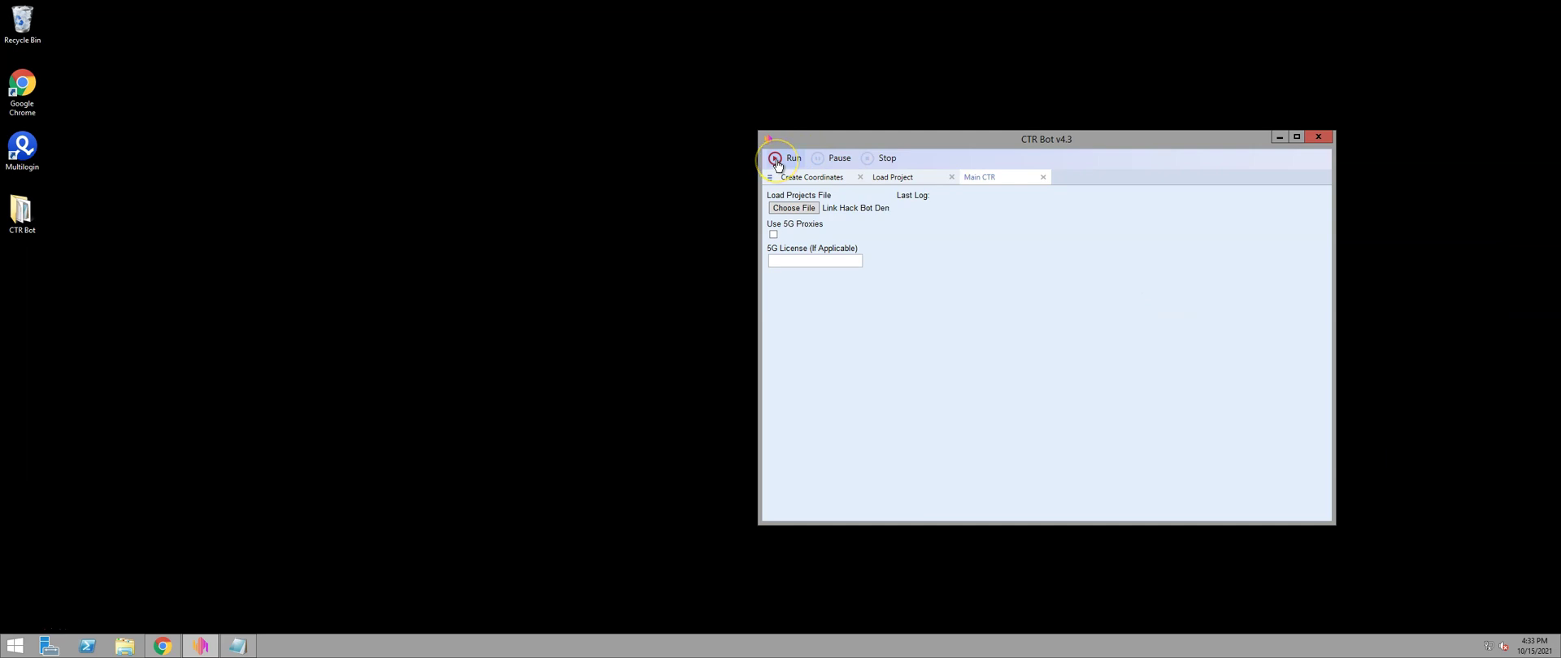
pyautogui.click(777, 160)
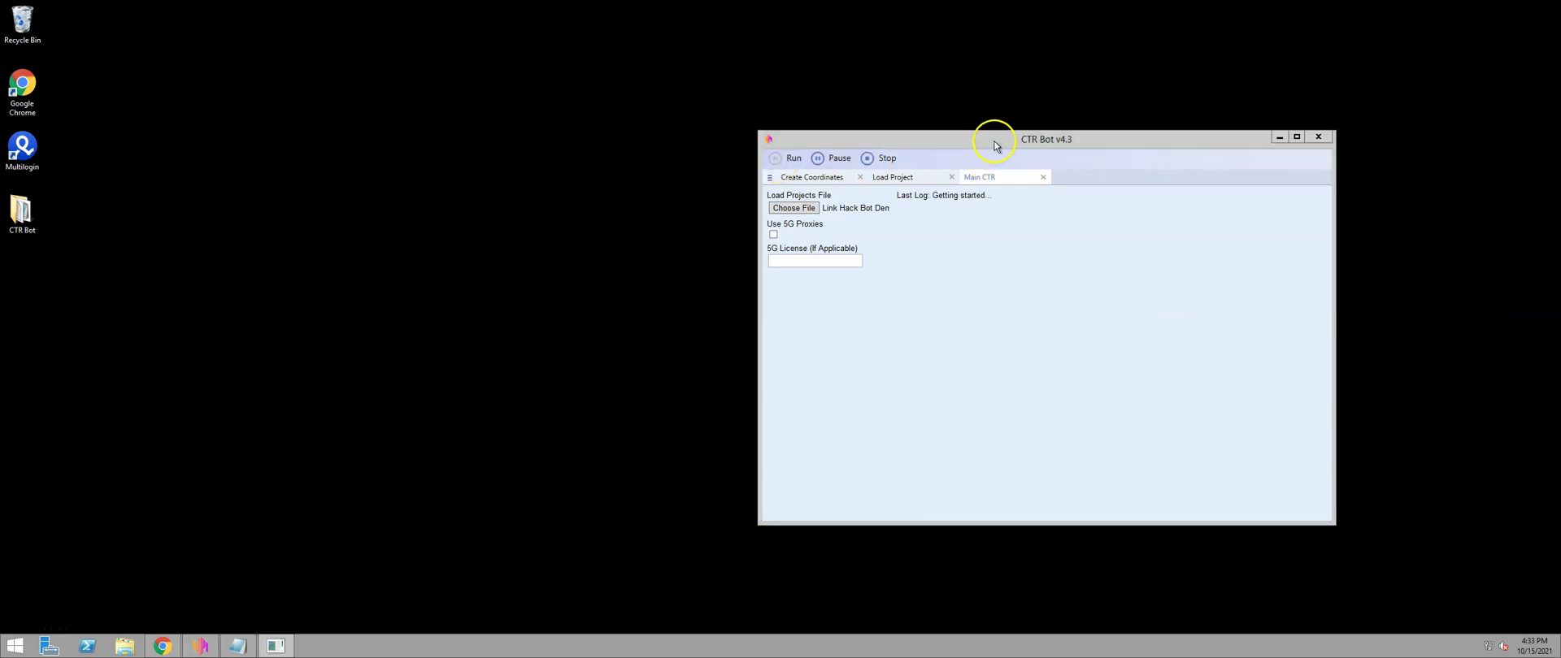
pyautogui.moveTo(1003, 140); pyautogui.dragTo(1049, 145)
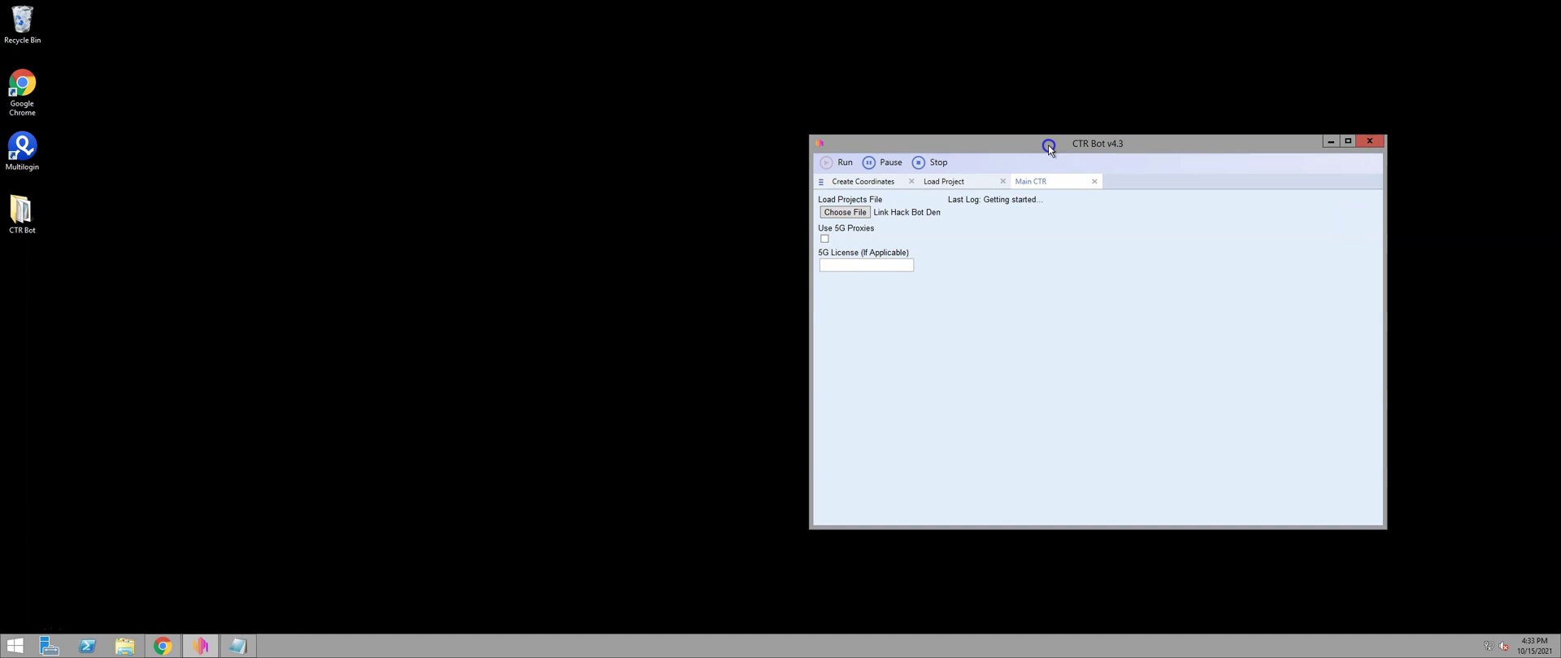